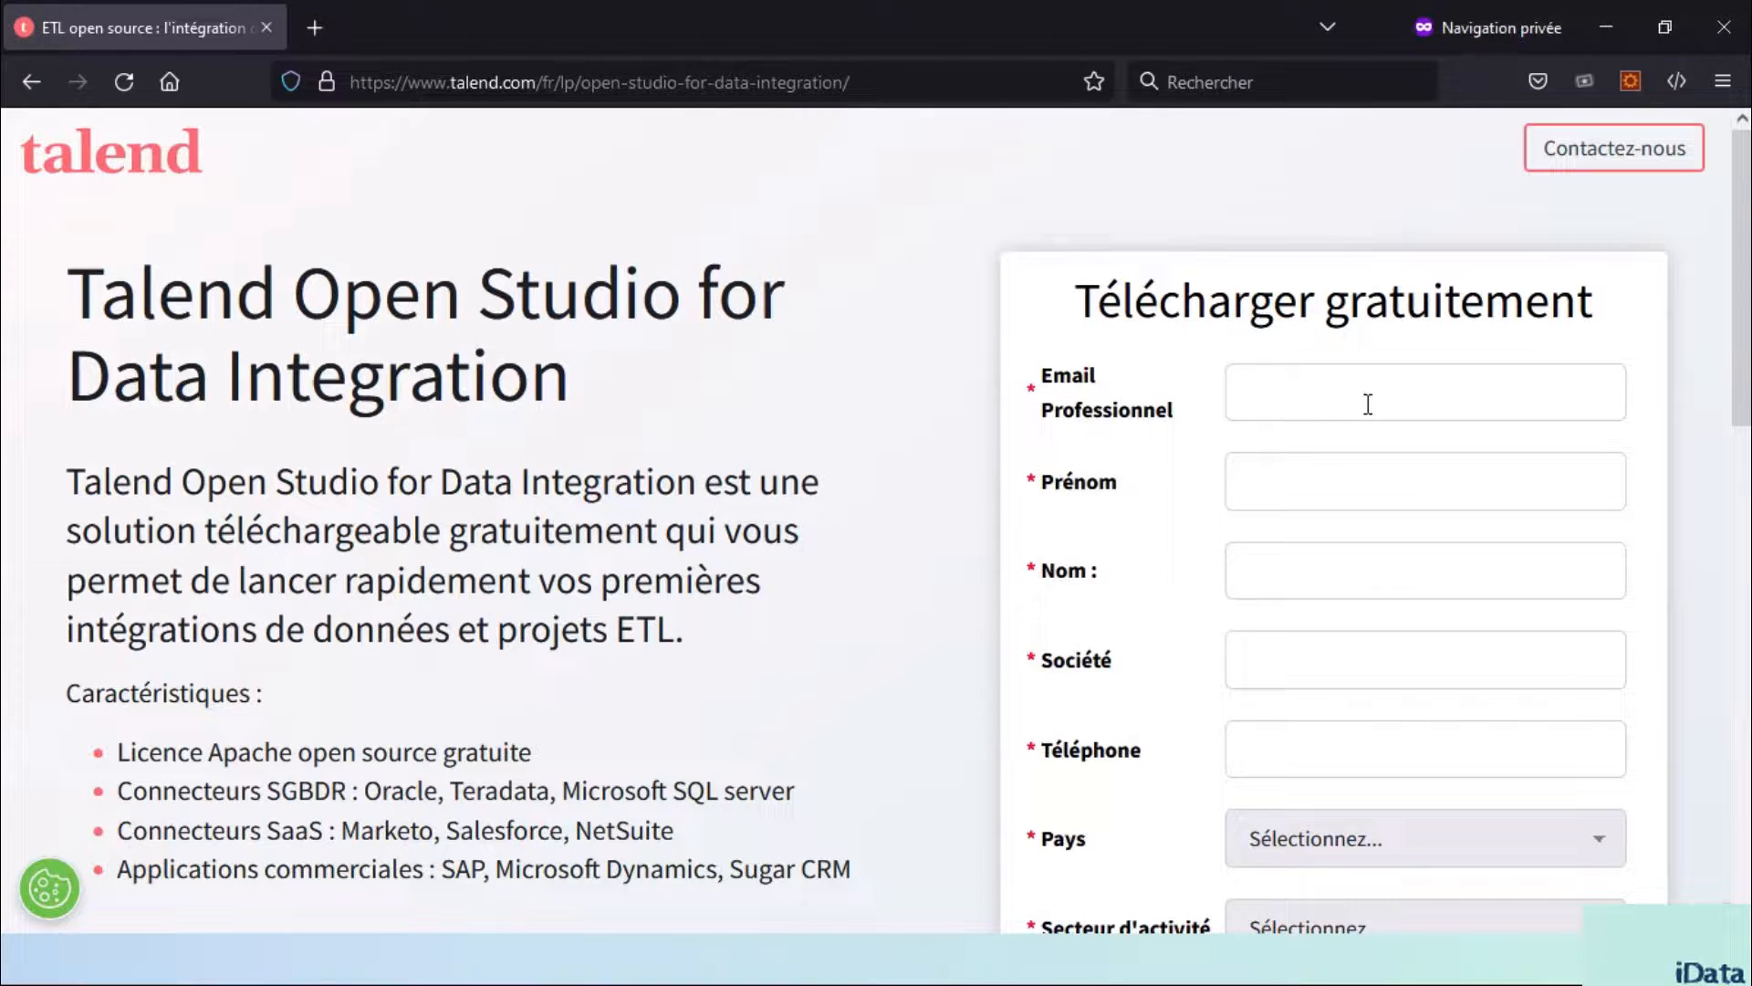
Complete the Talend Open Studio download form with contact details, company formation, country France, sector Education and position Ingénieur BI, and submit it
click(1368, 404)
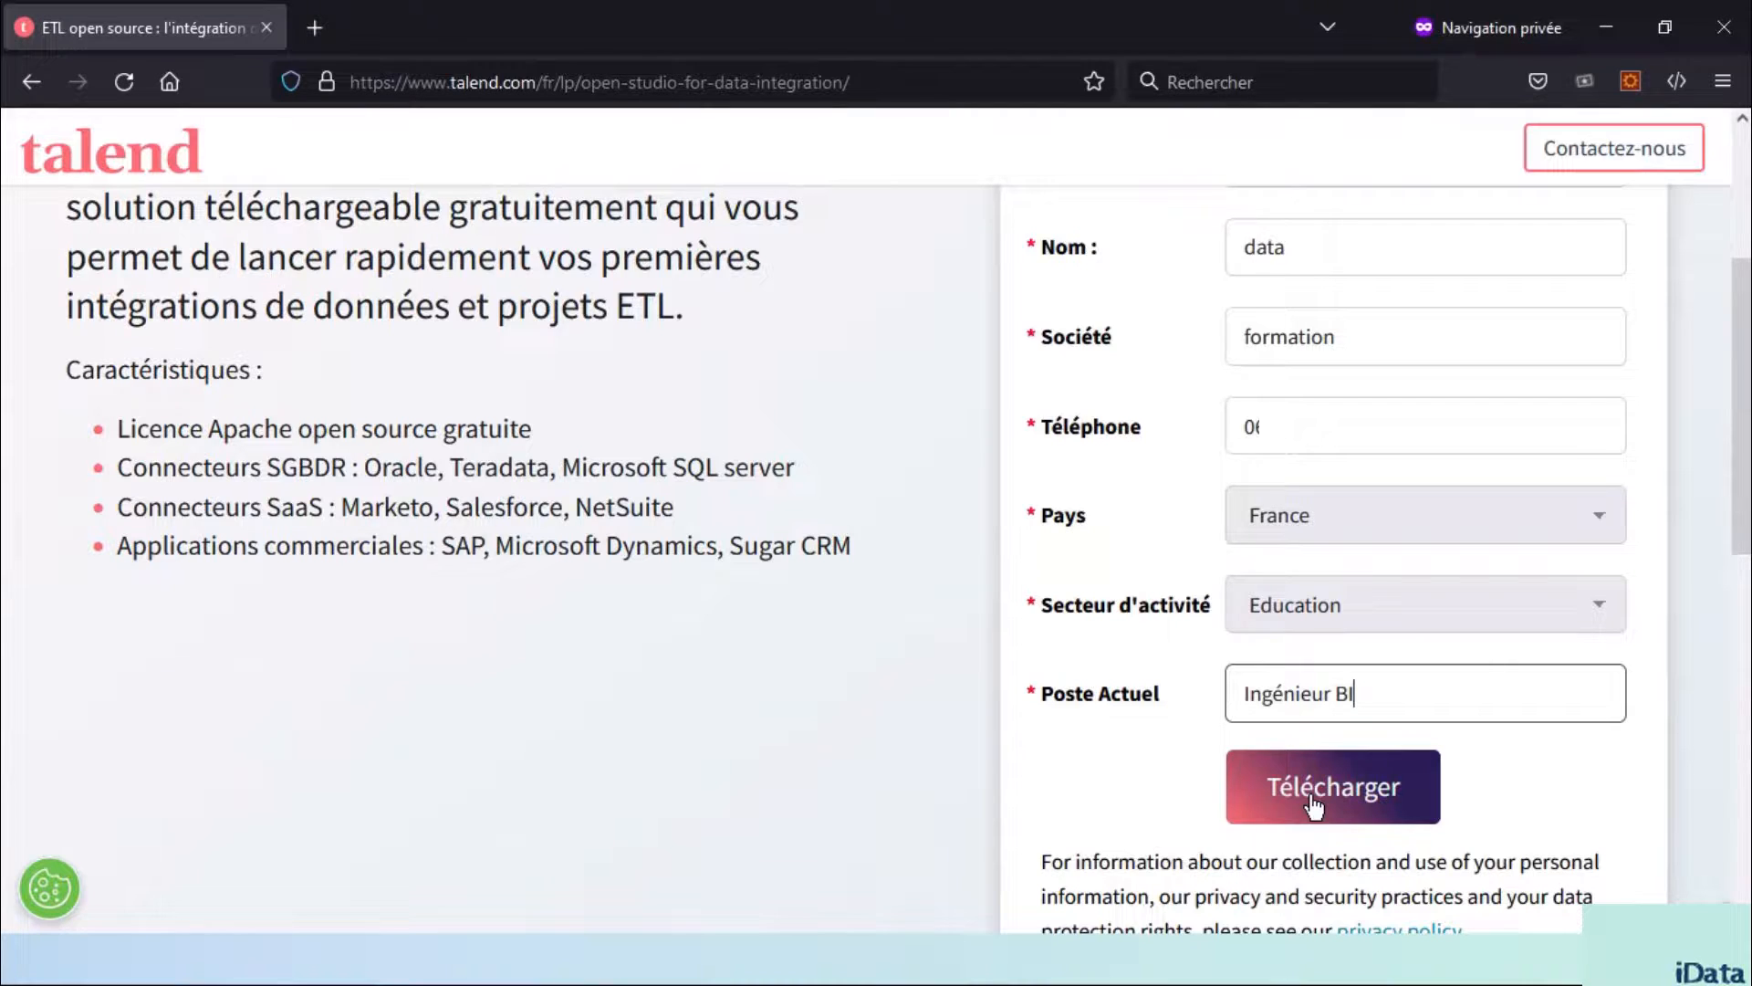
click(1314, 805)
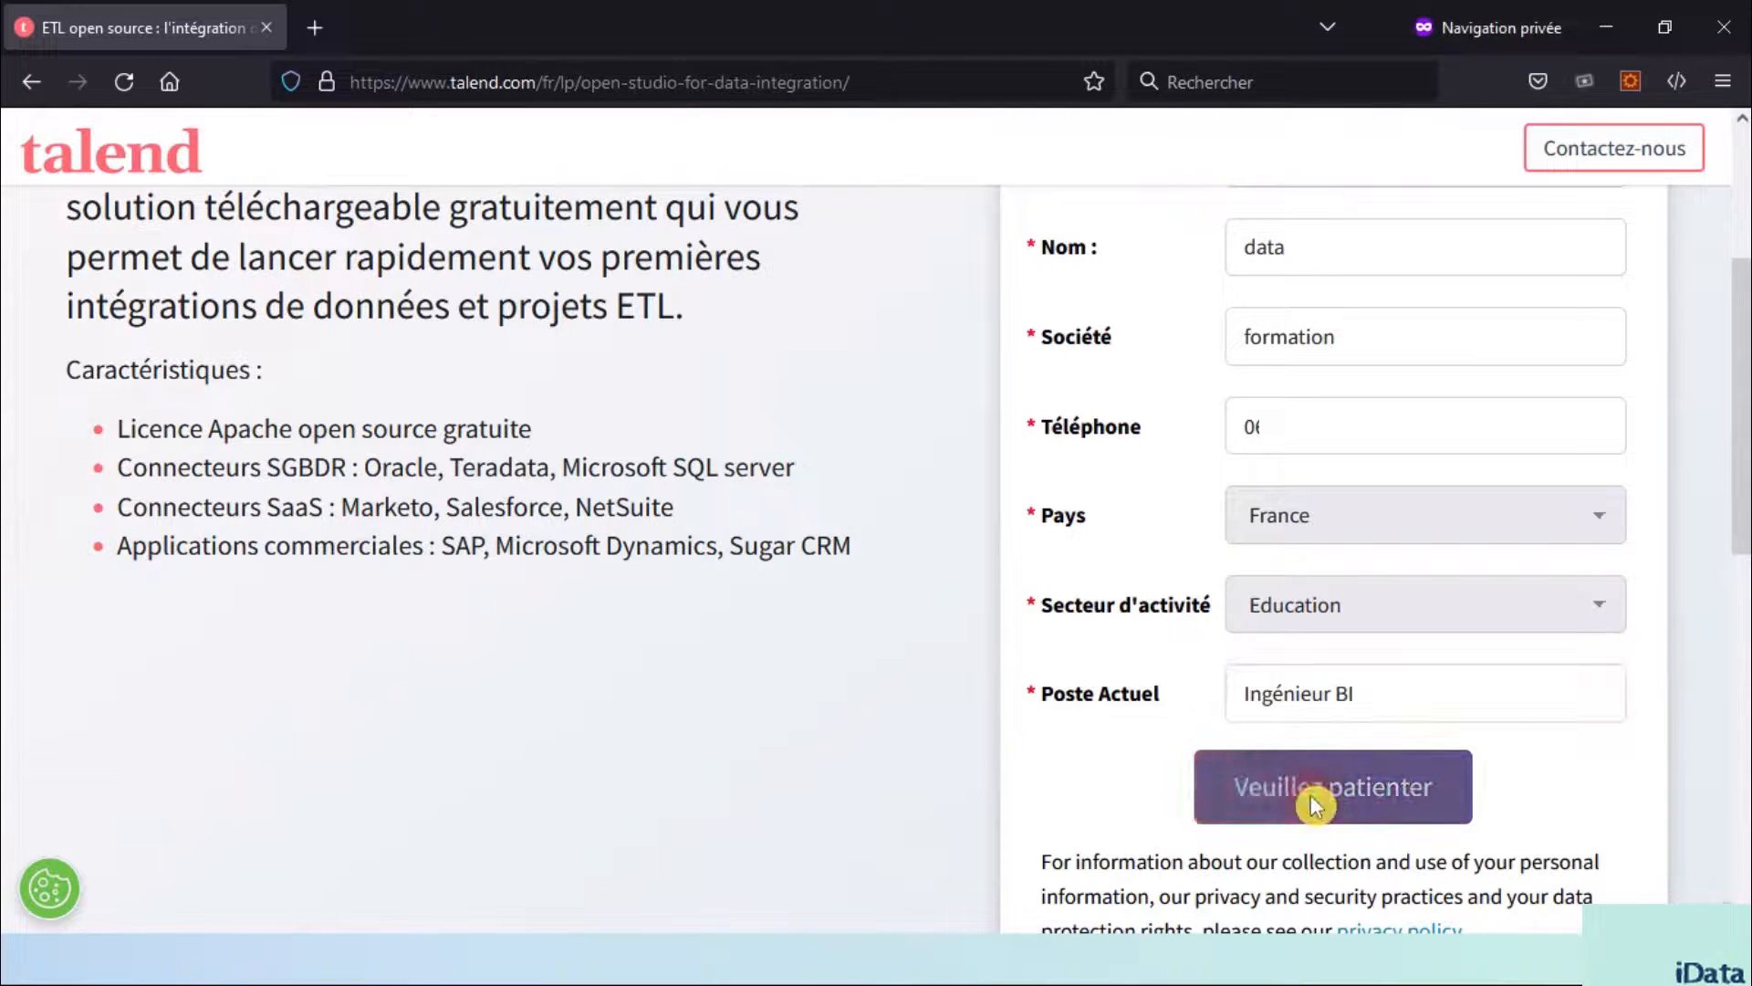
scroll(1314, 805, up, 2)
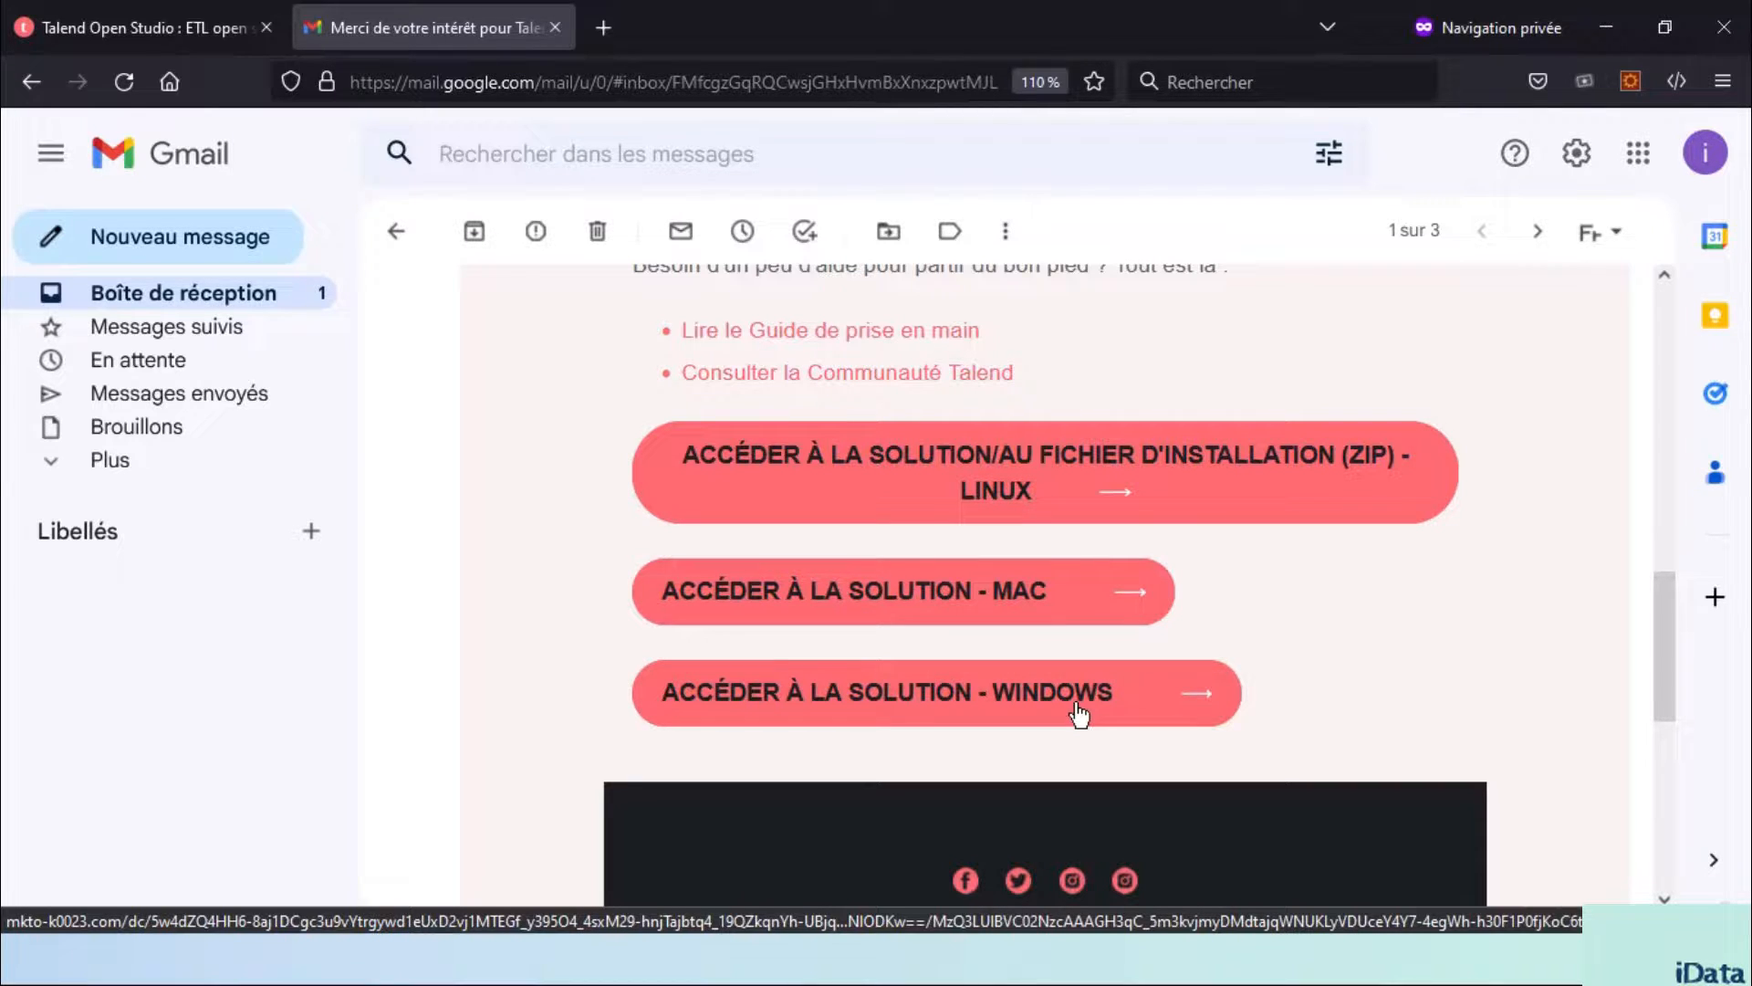
click(1093, 496)
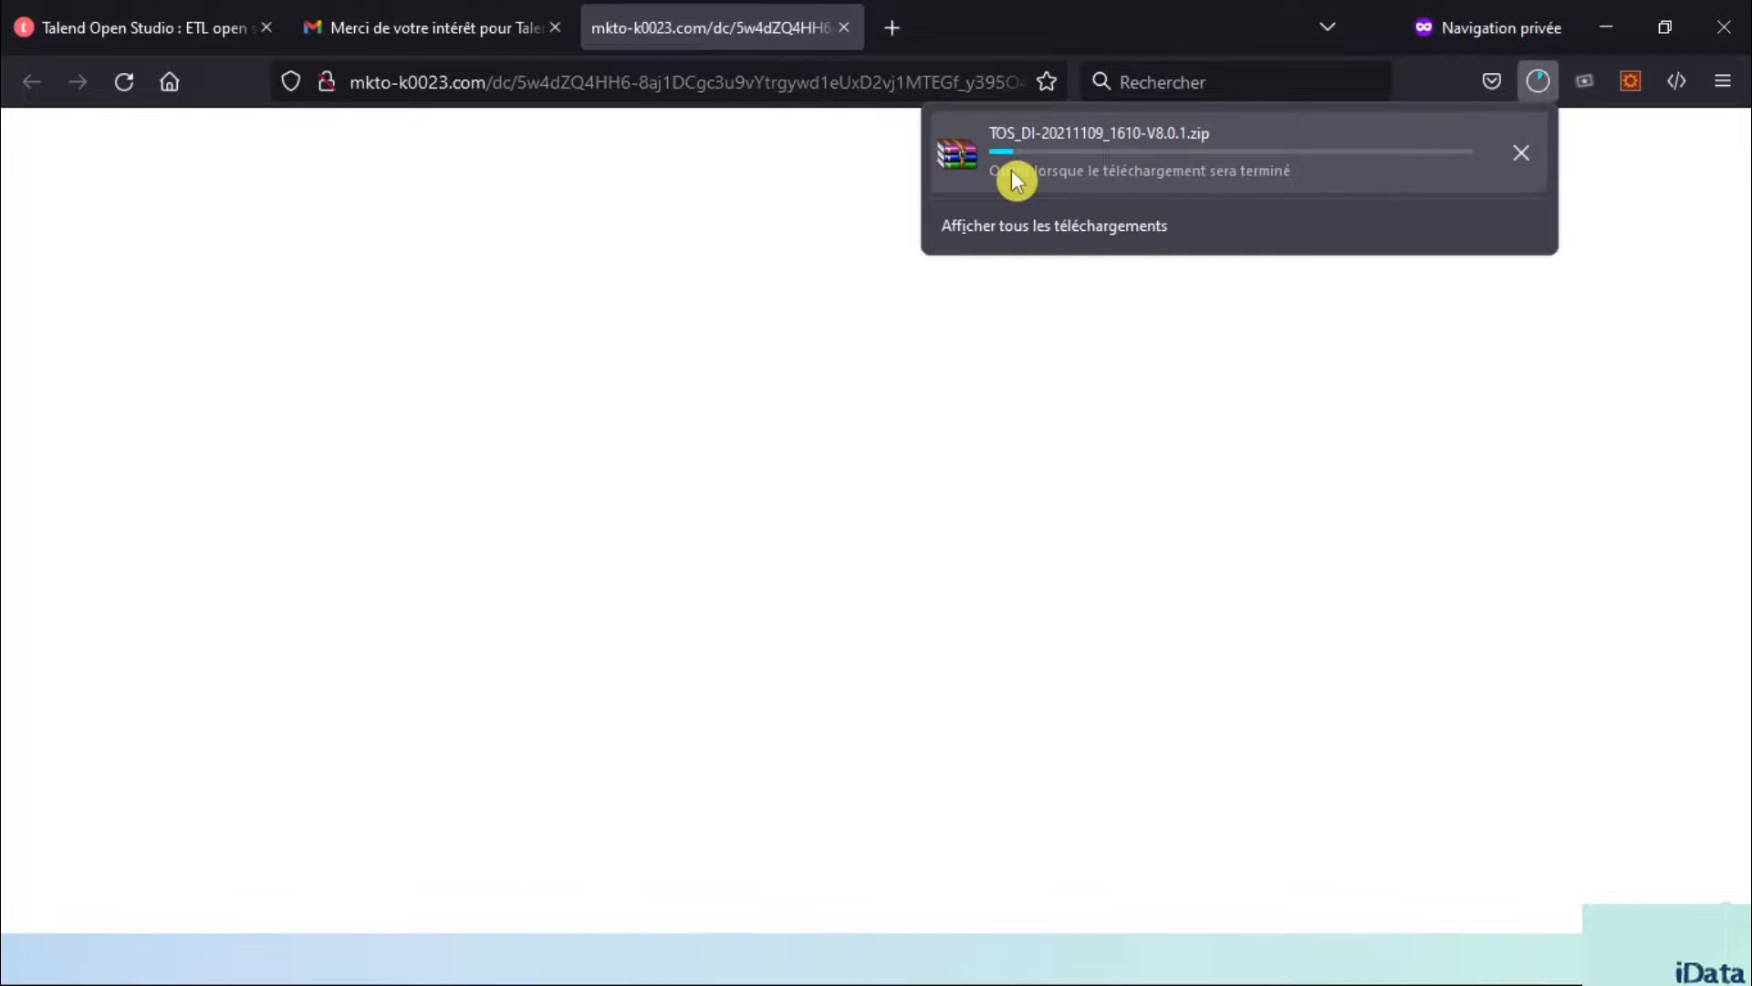
click(390, 26)
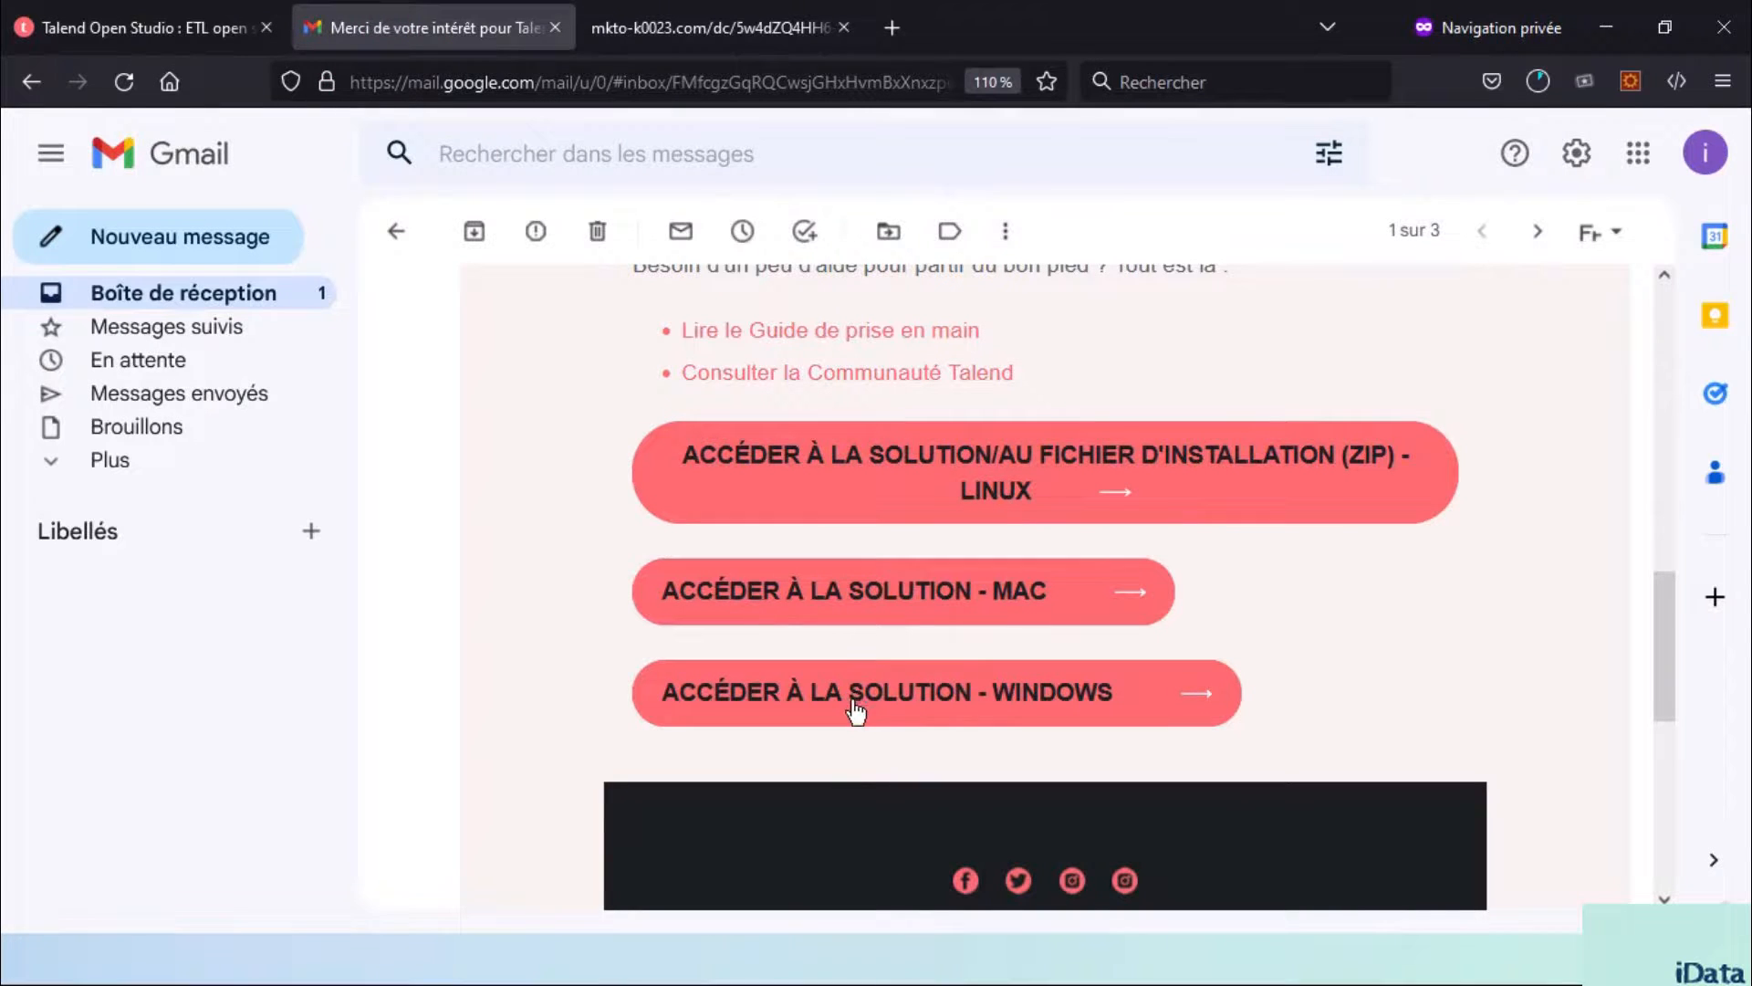
click(961, 692)
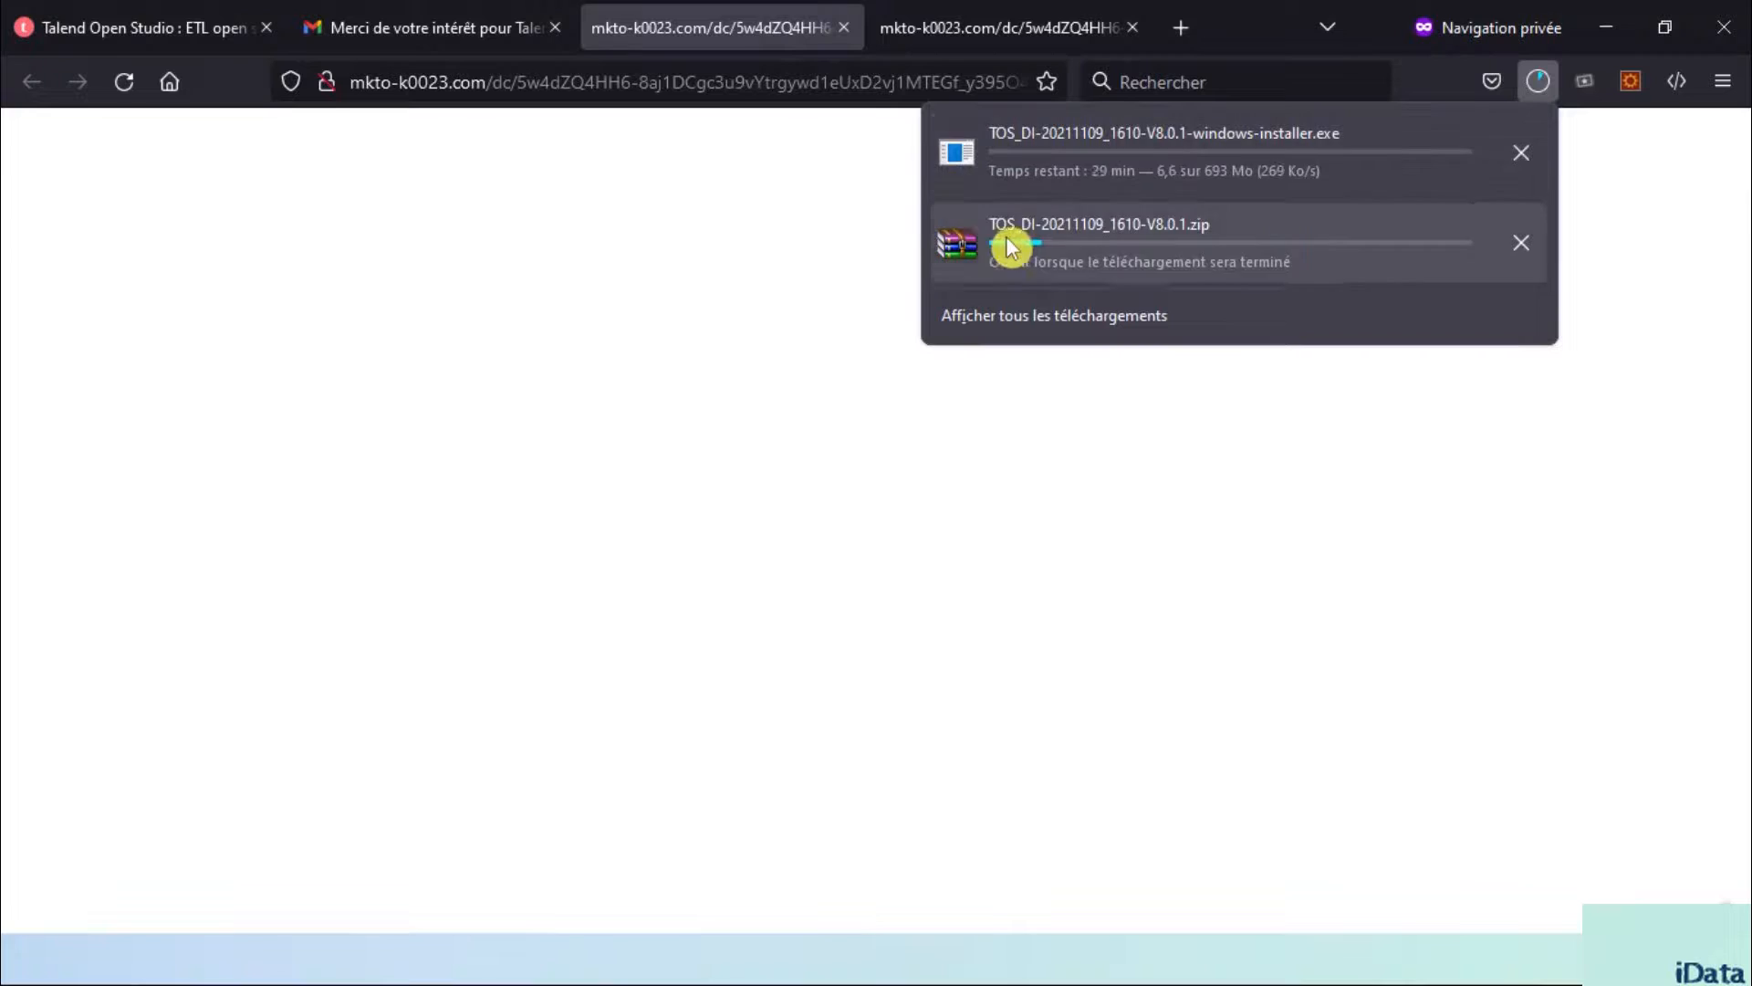
key(ctrl+t)
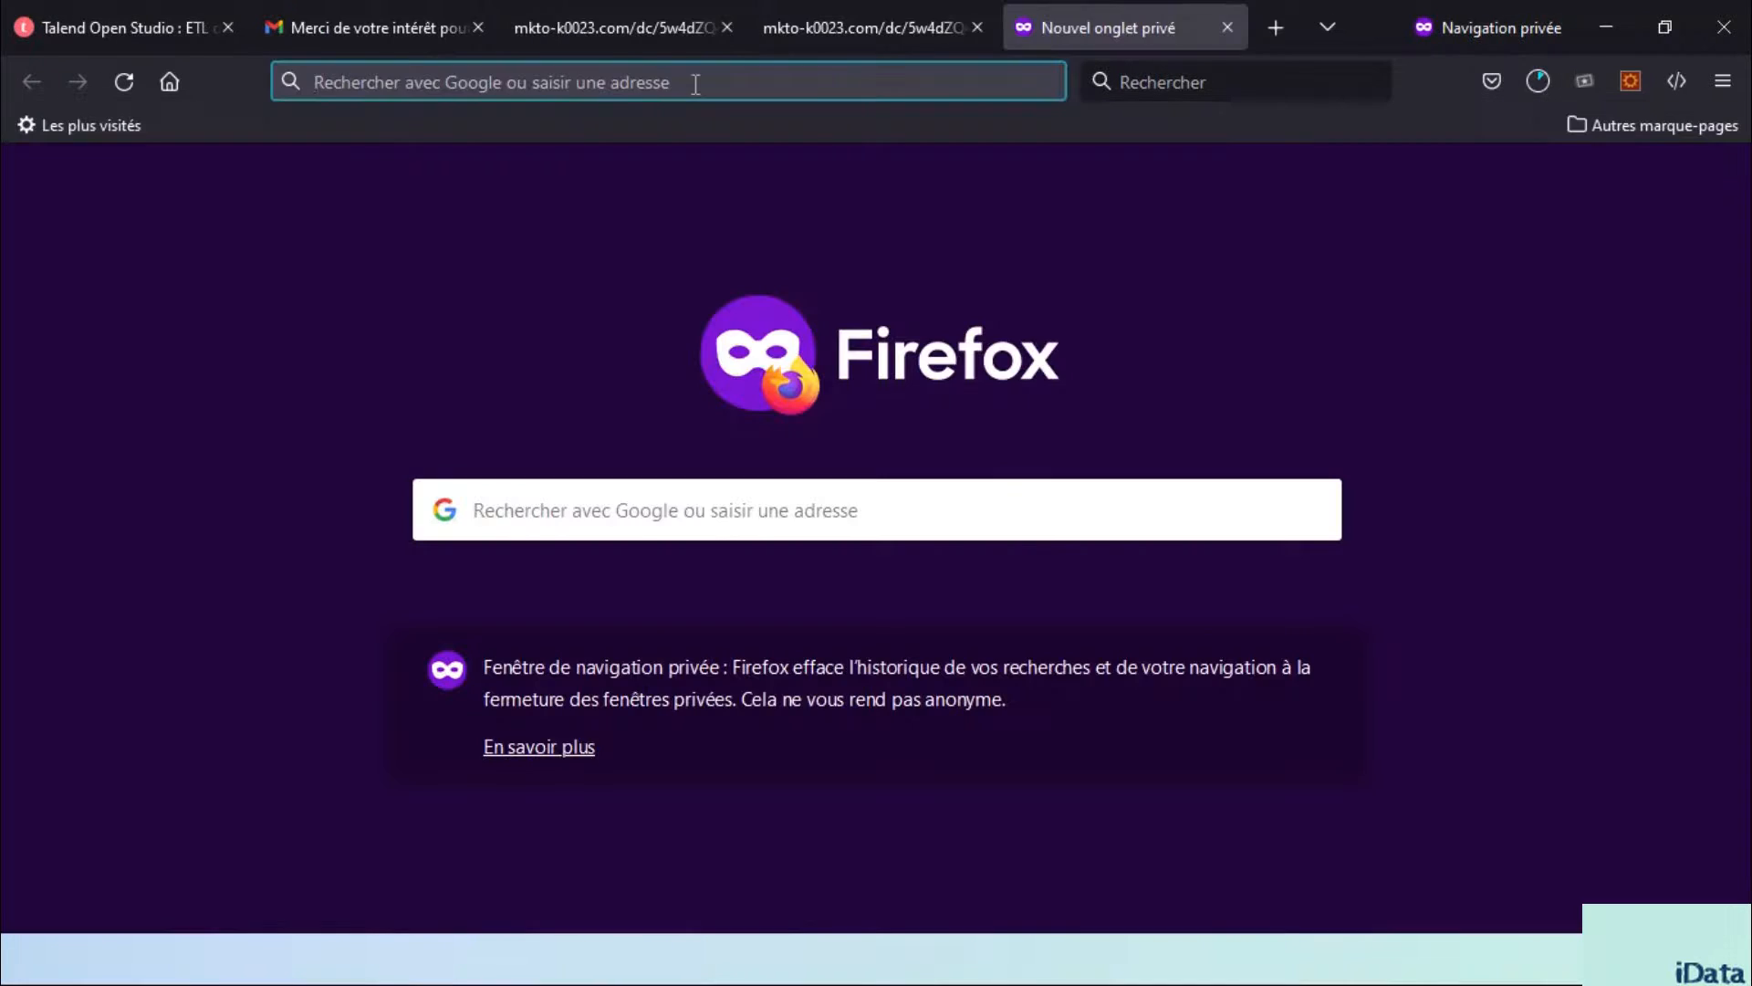
text(https://www.oracle.com/fr/java/technologies/javase/jdk11-archive-downloads.html)
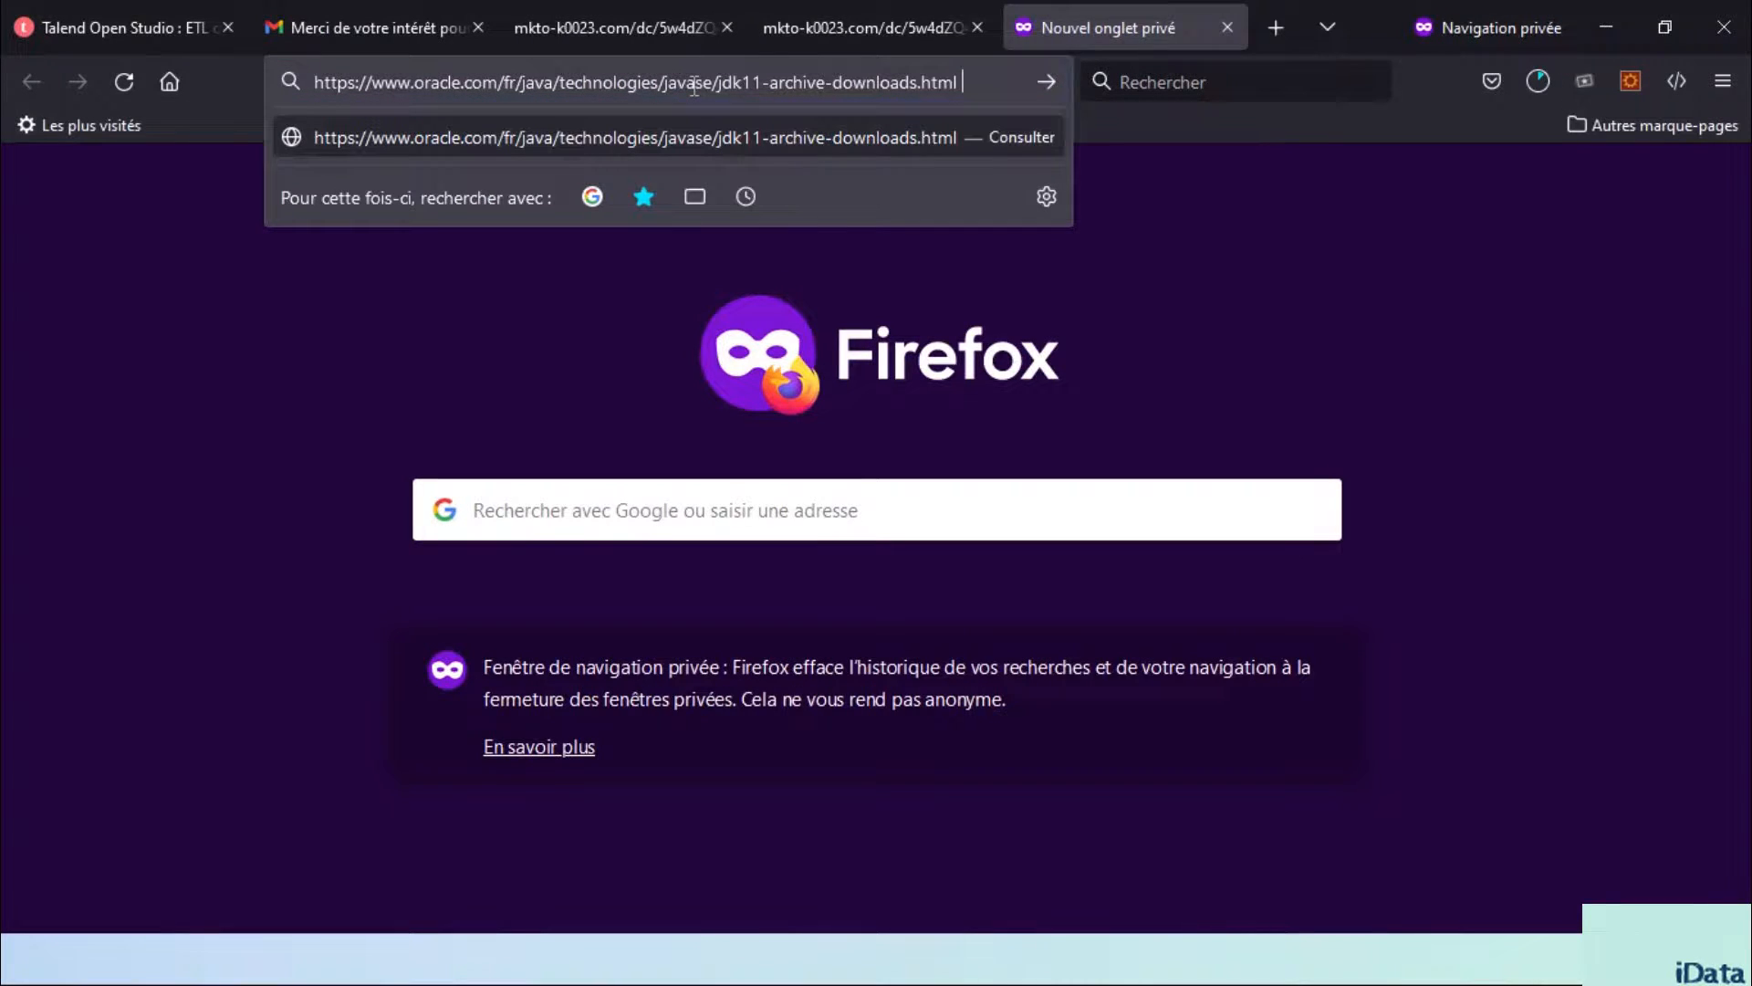
key(Return)
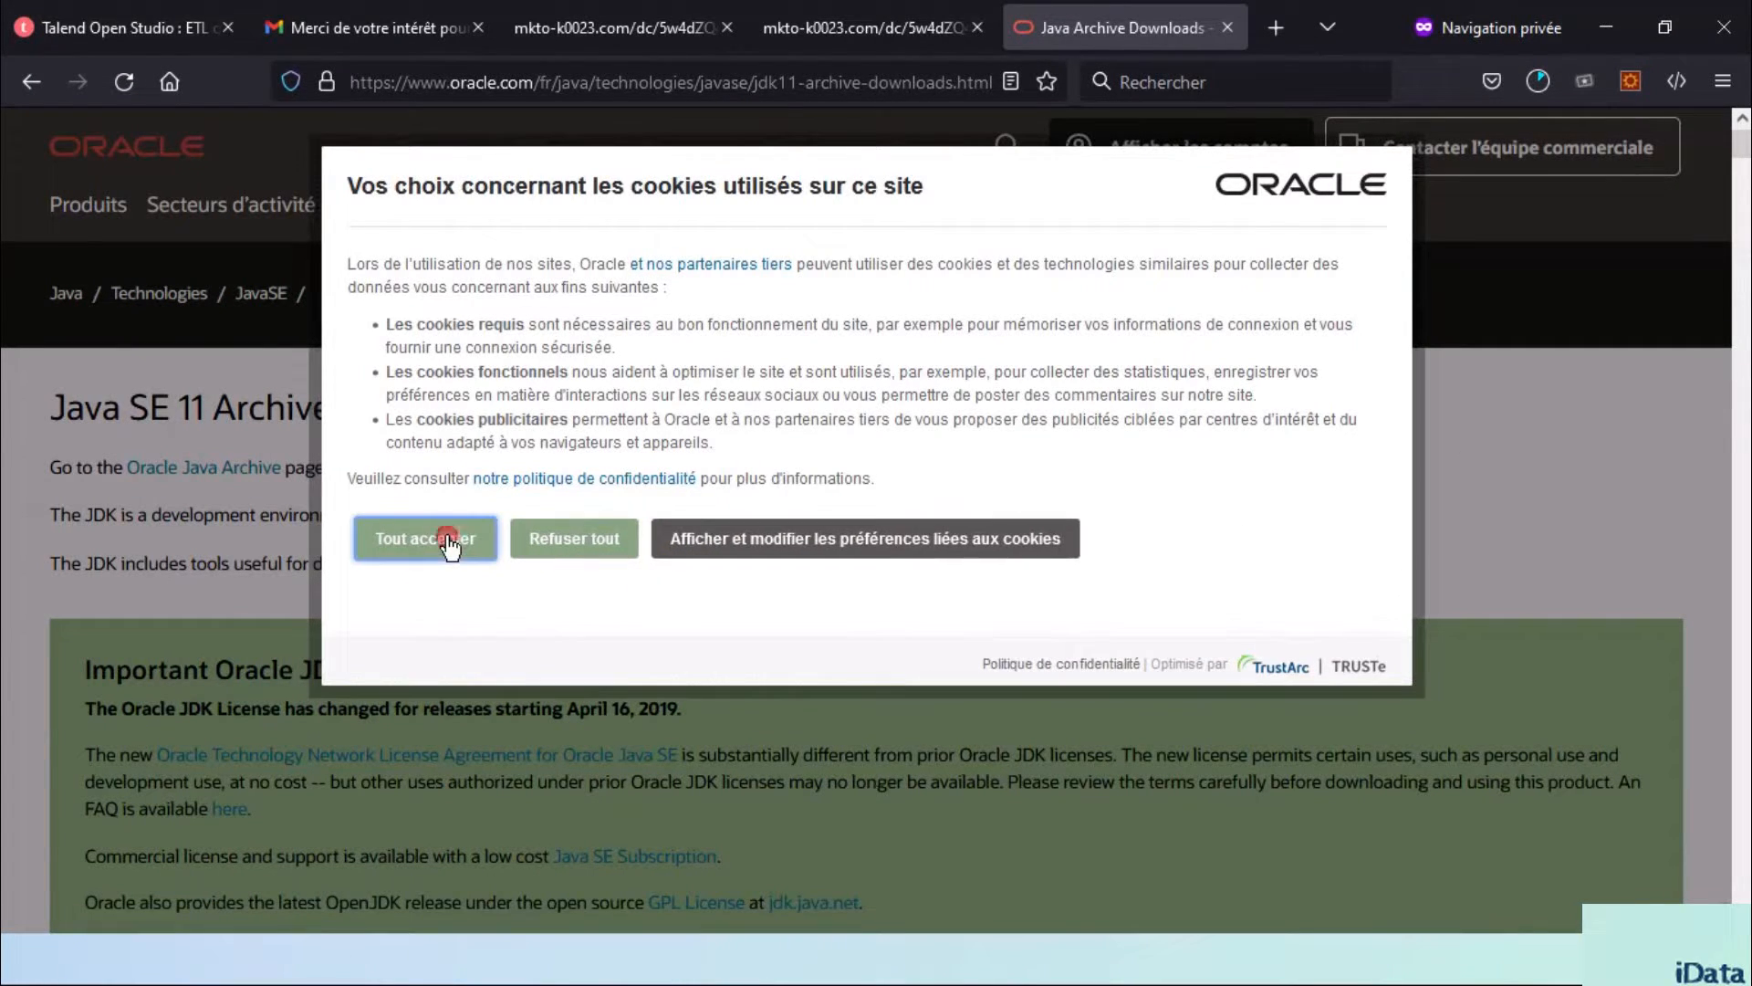
click(447, 543)
Request the Windows x64 installer jdk-11.0.16_windows-x64_bin.exe and accept the Oracle Technology Network License Agreement
scroll(721, 575, down, 15)
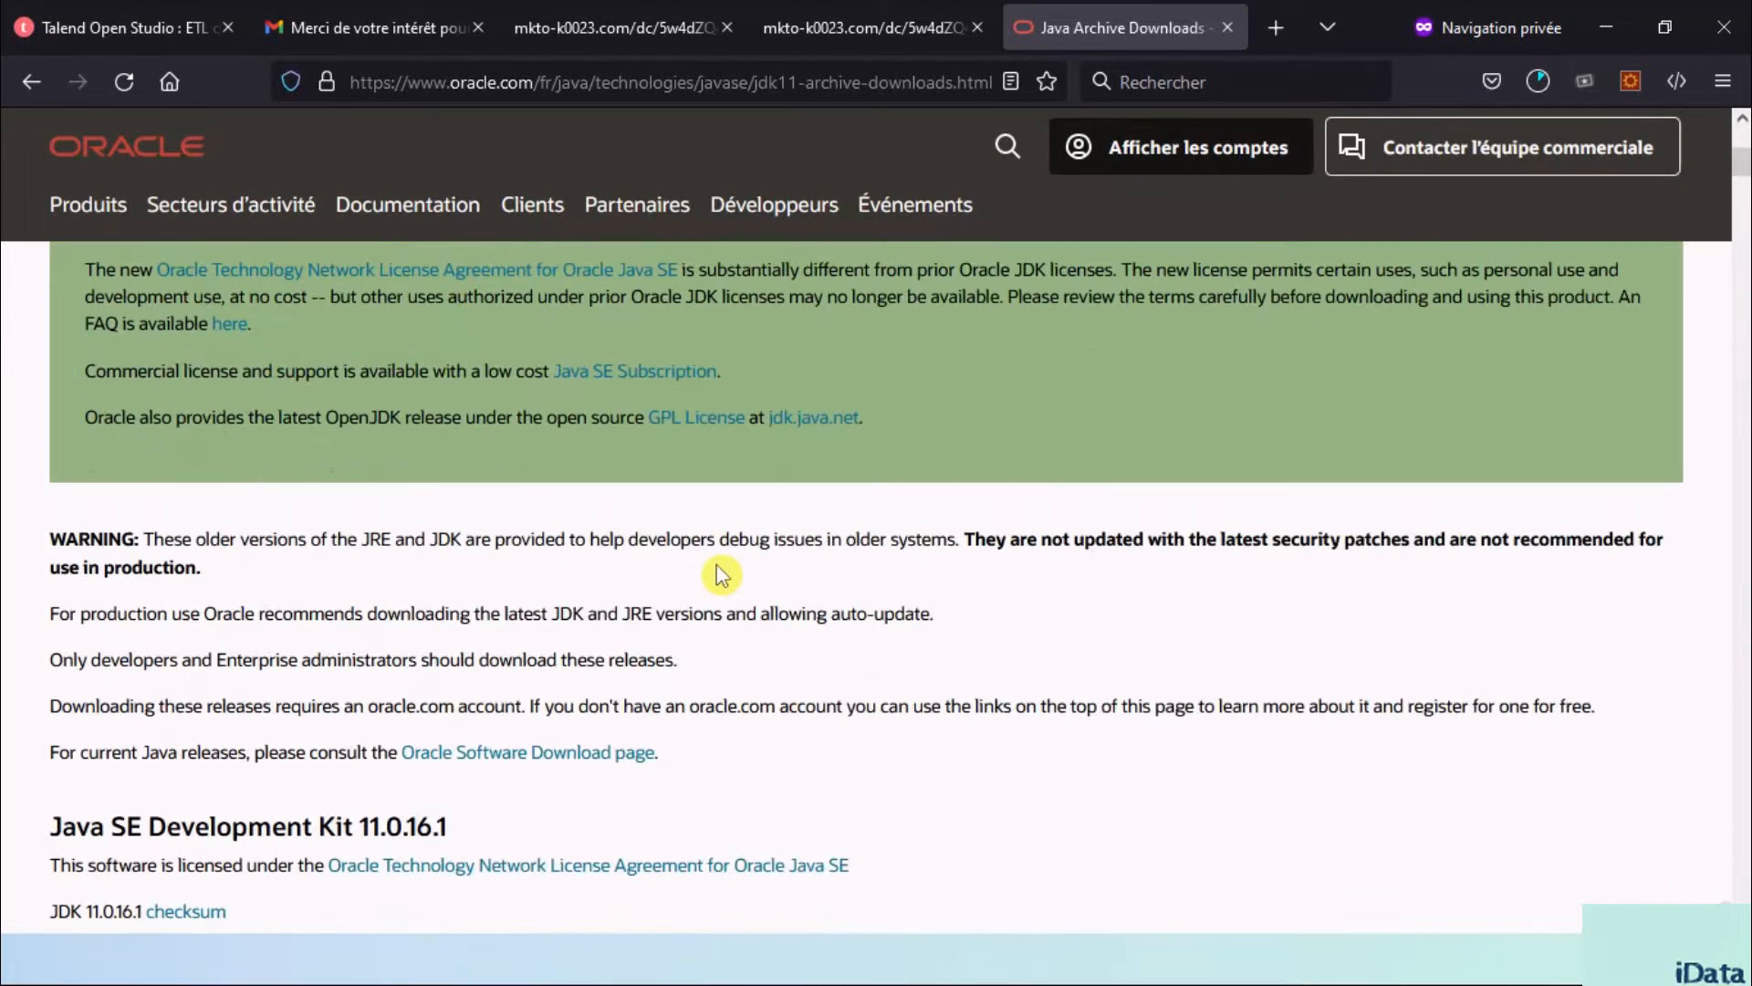
scroll(720, 575, down, 5)
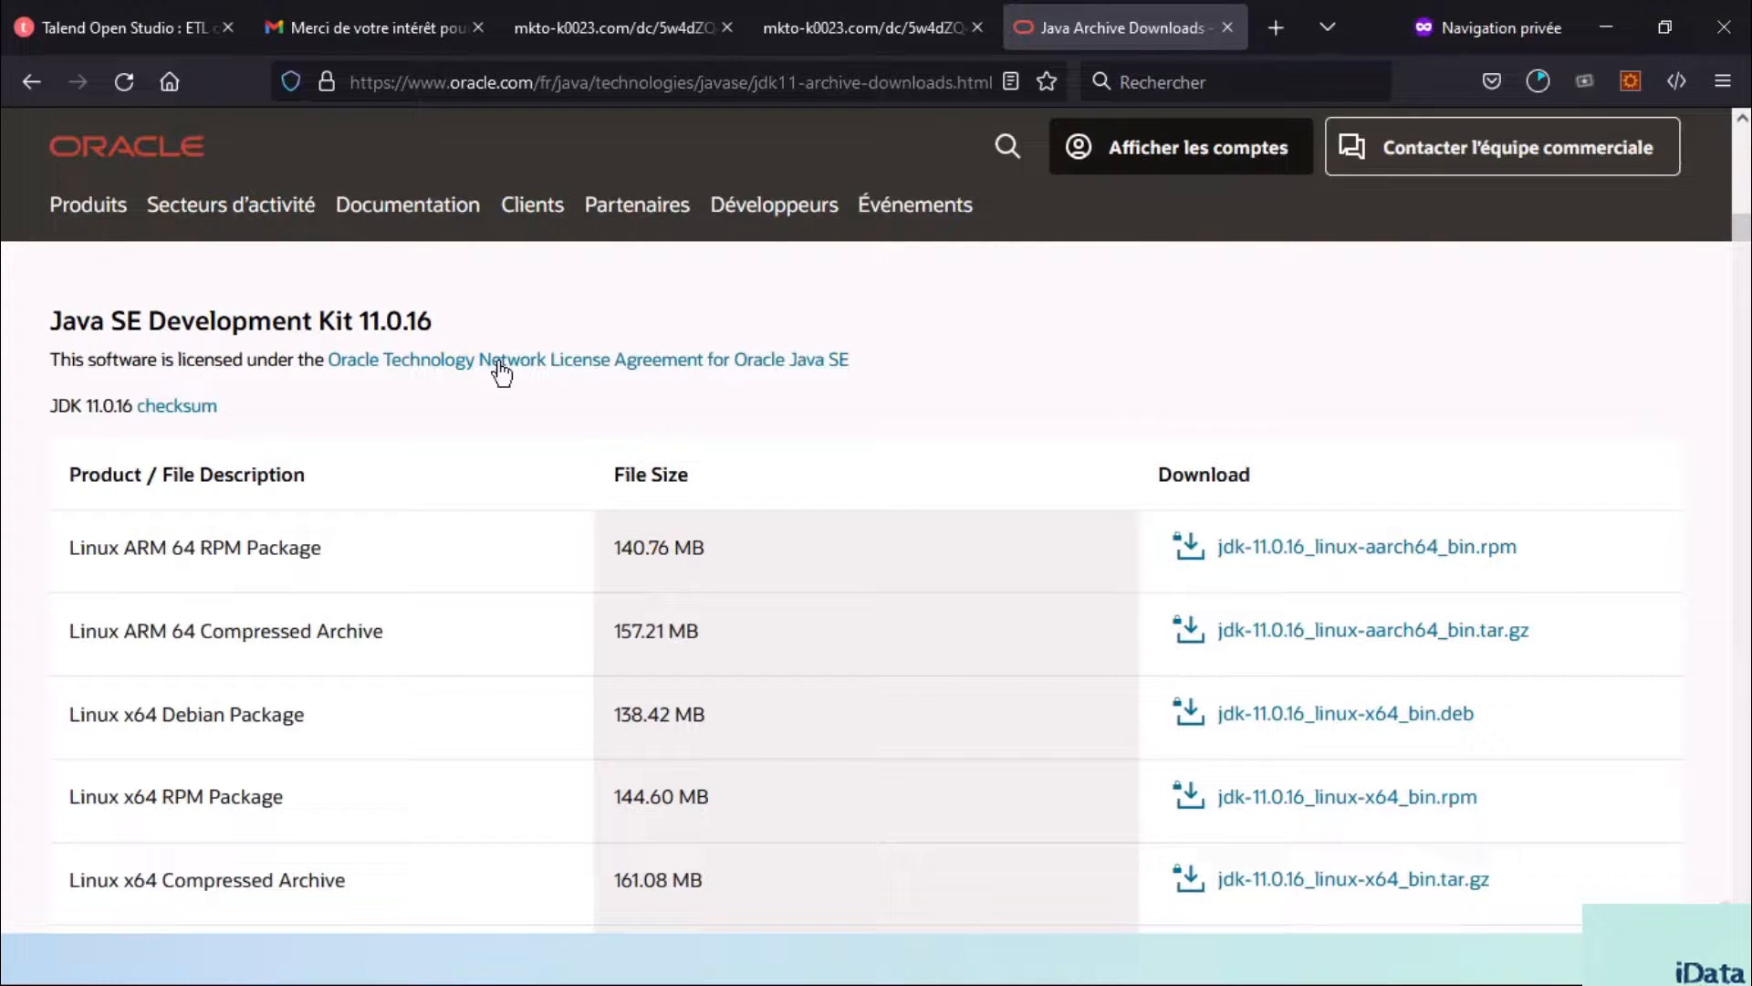
scroll(770, 626, down, 5)
scroll(836, 640, down, 3)
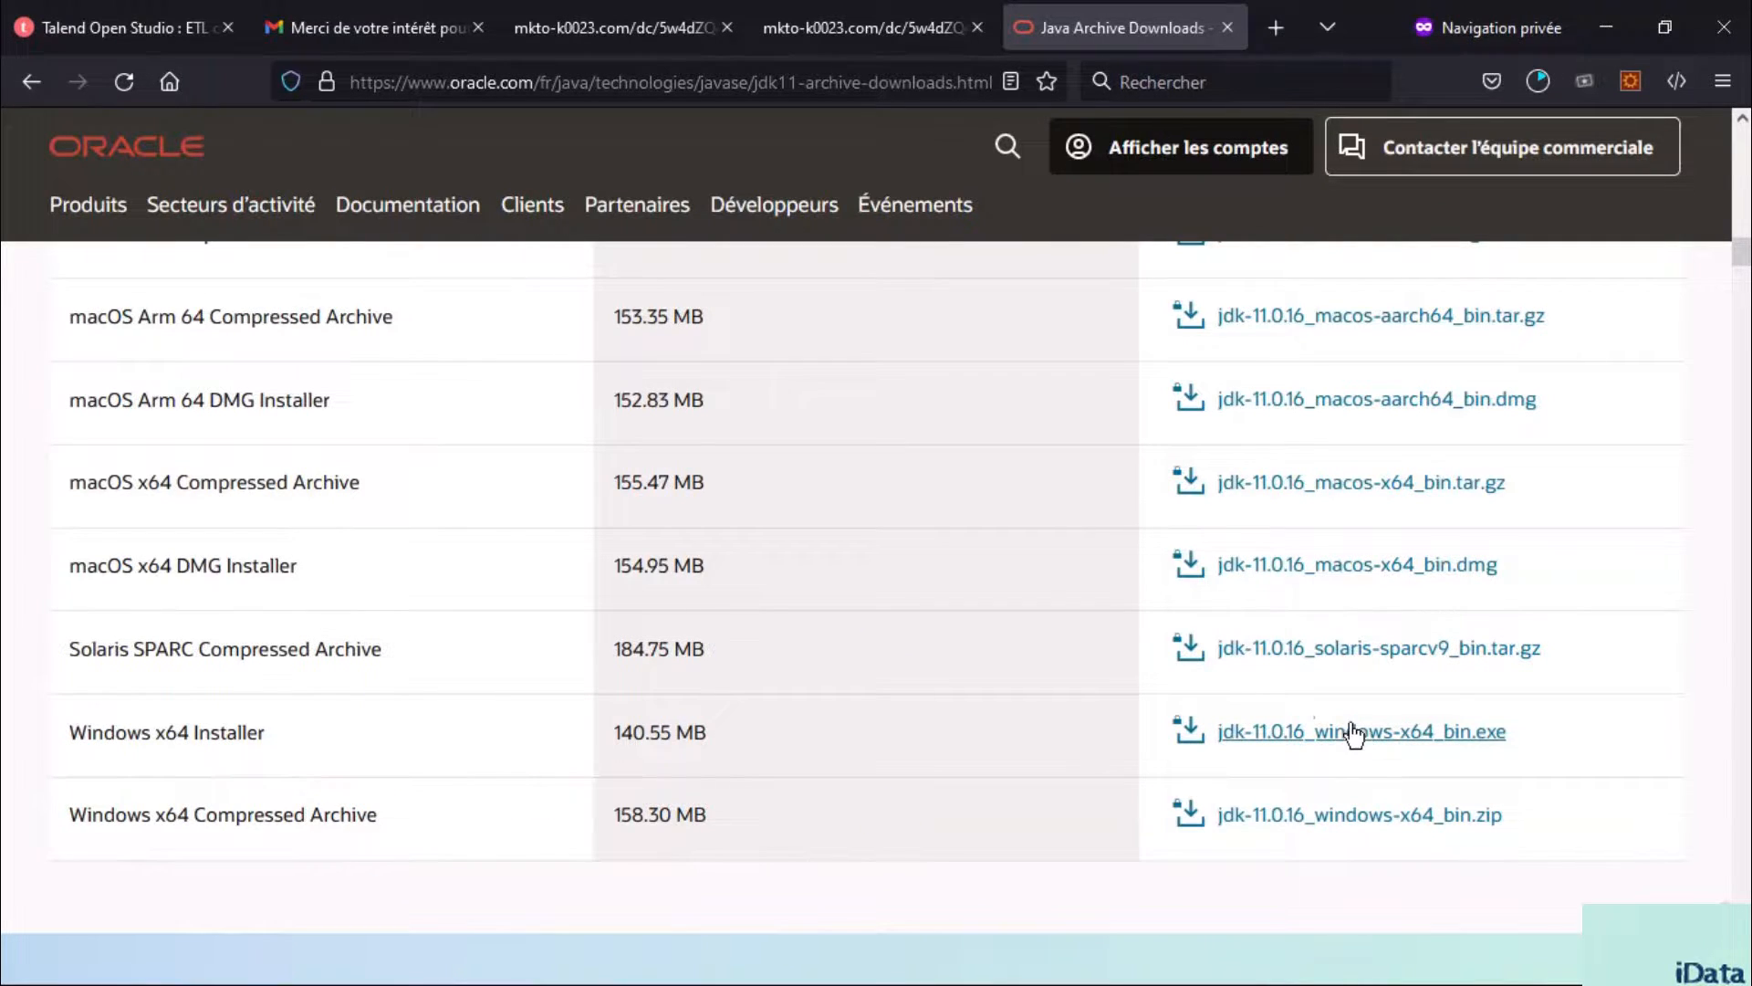
click(1305, 730)
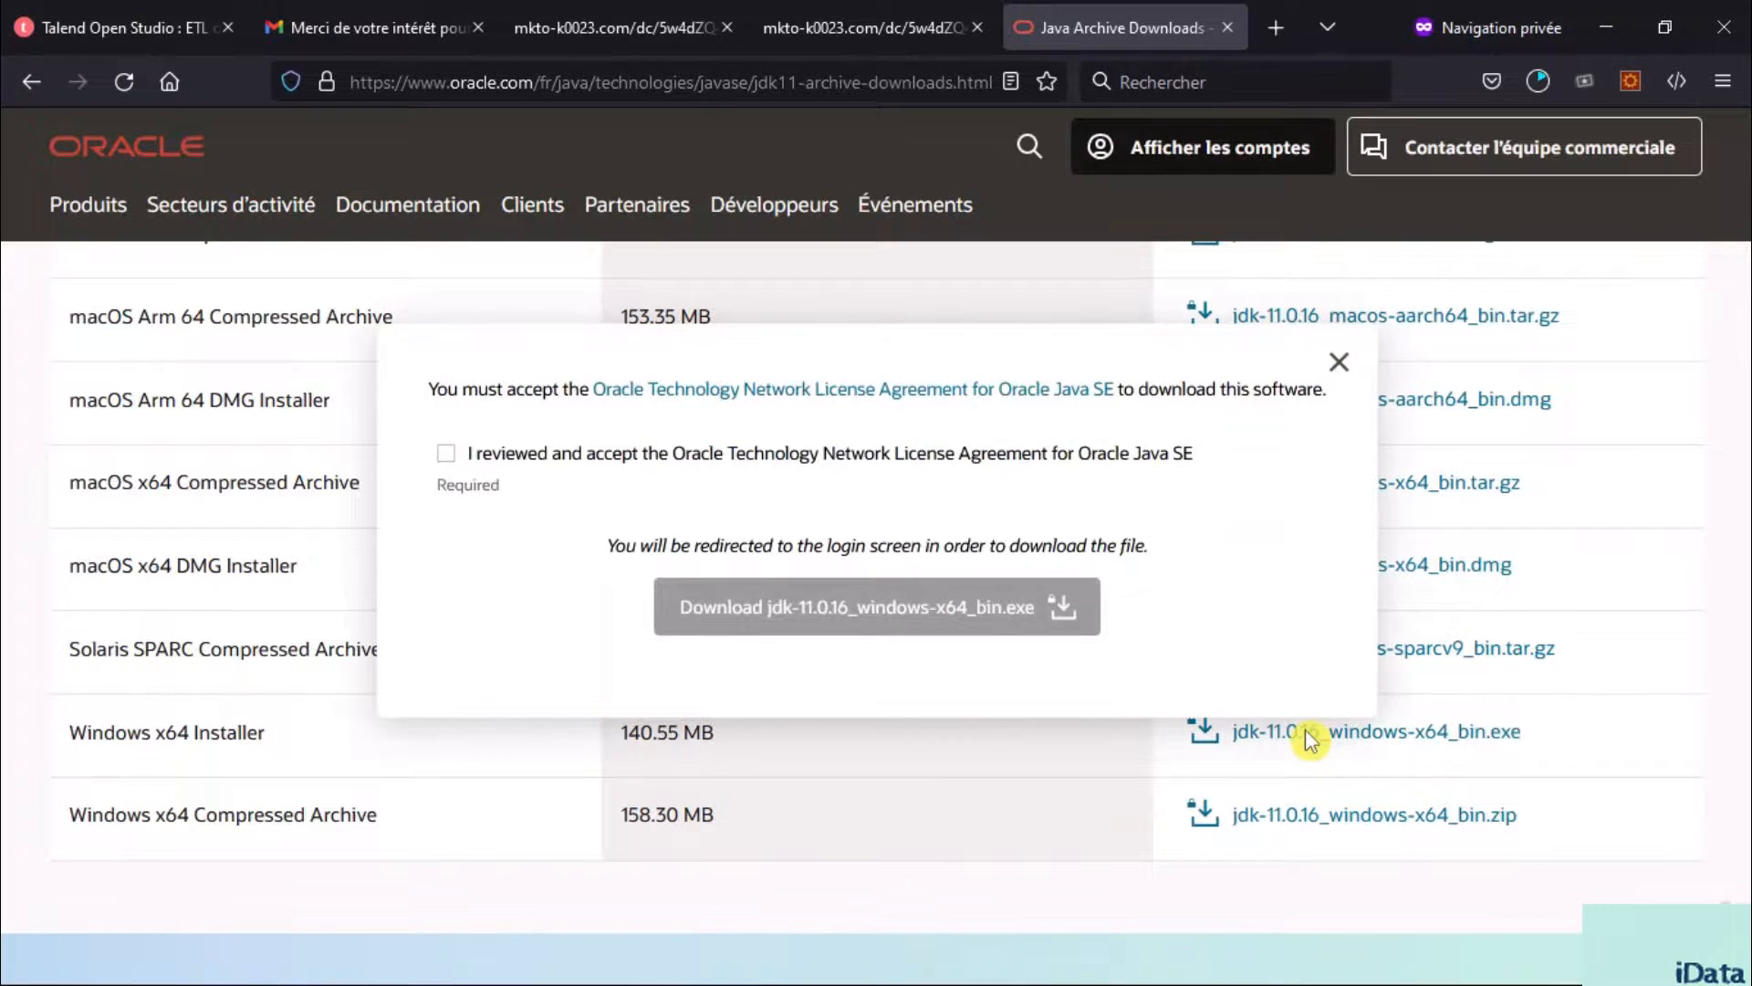
click(445, 453)
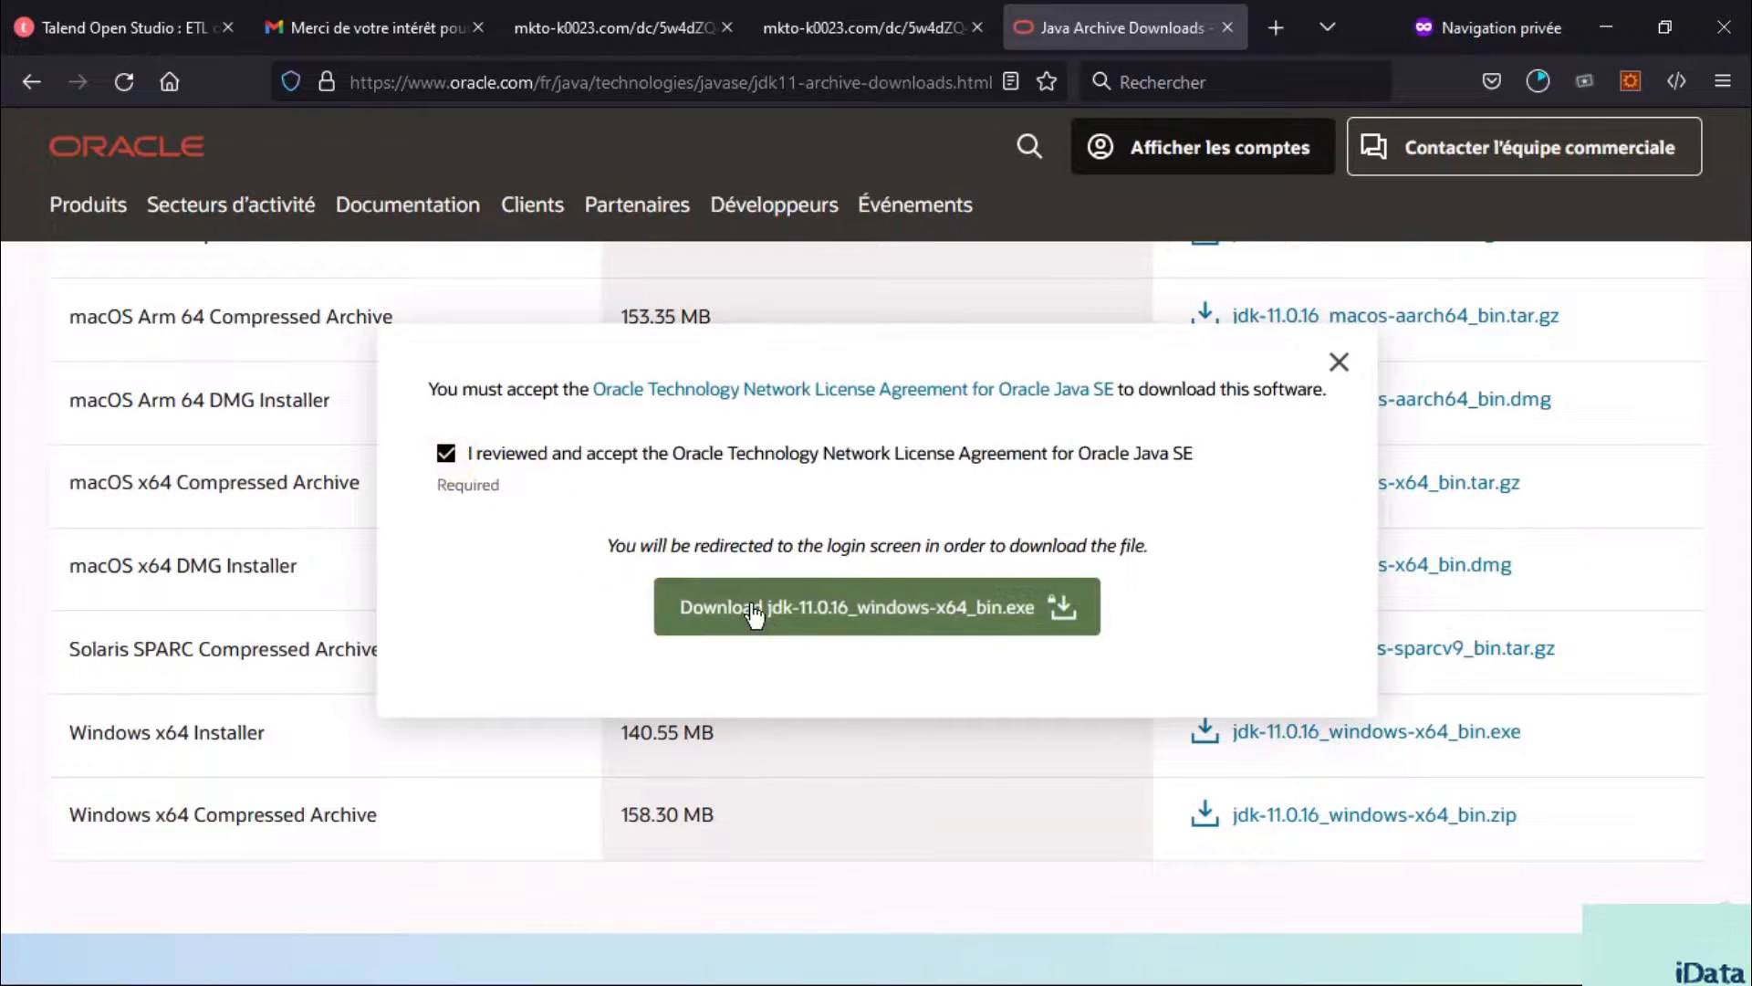
click(832, 617)
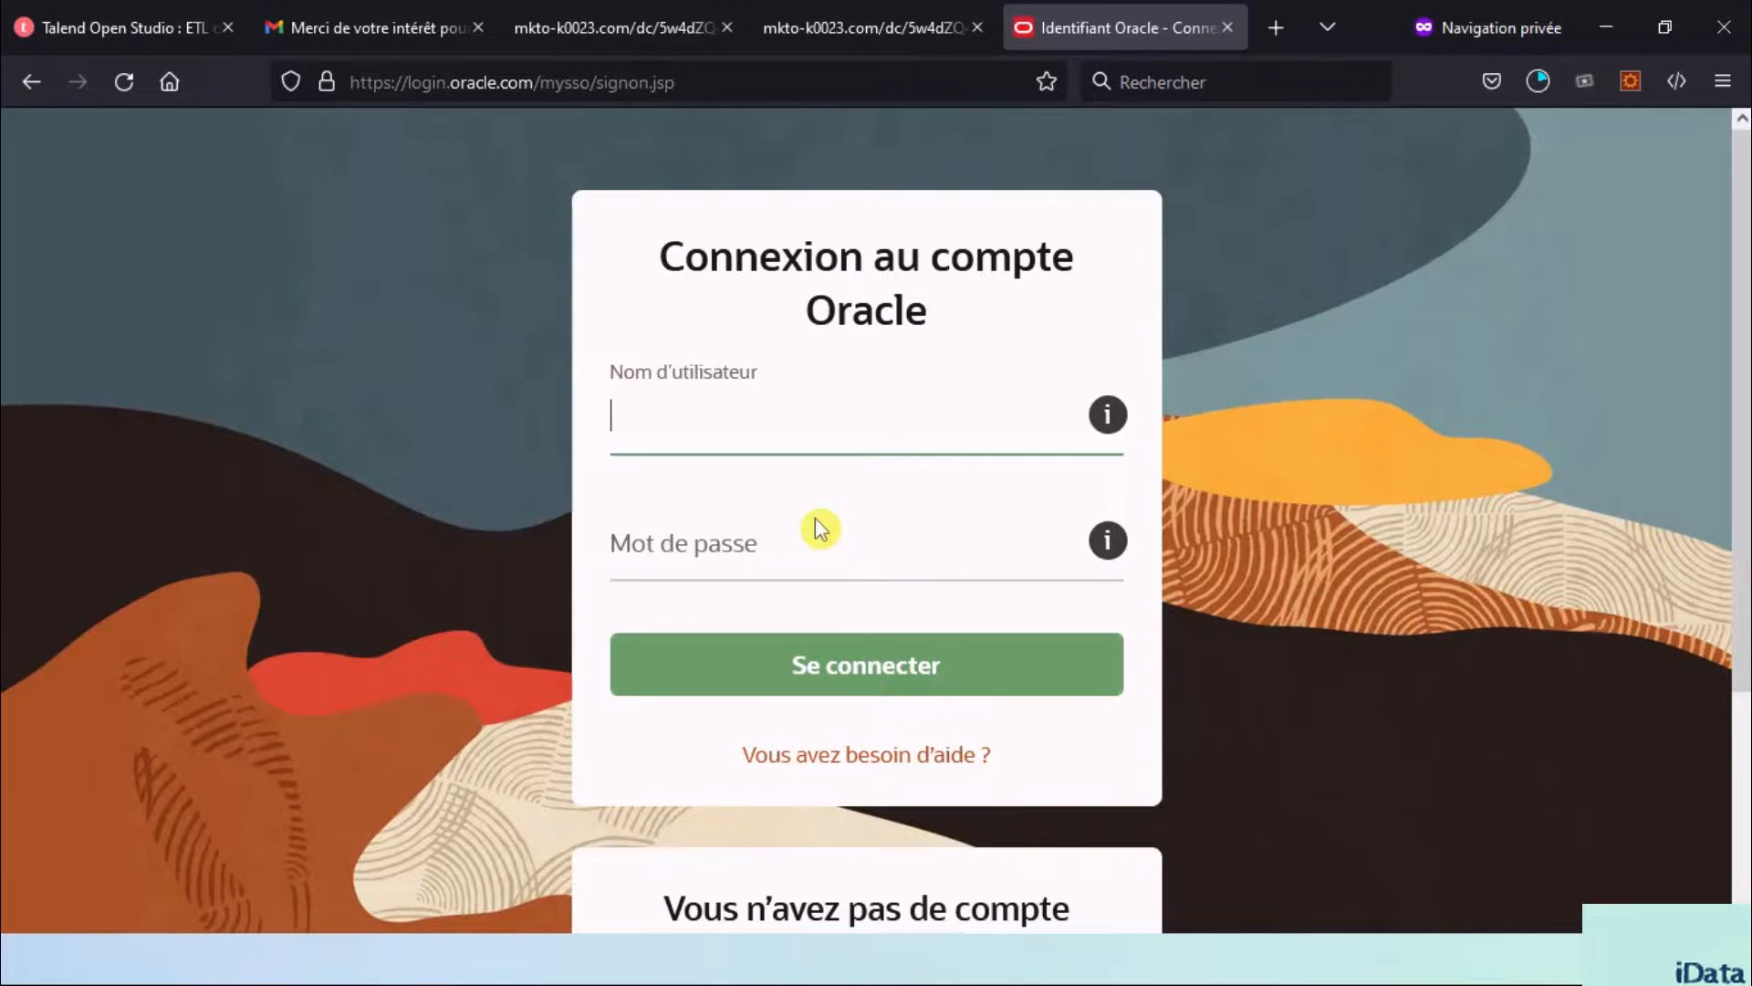
Sign in to the Oracle account by entering the user's e-mail as username and the account password
scroll(821, 530, down, 3)
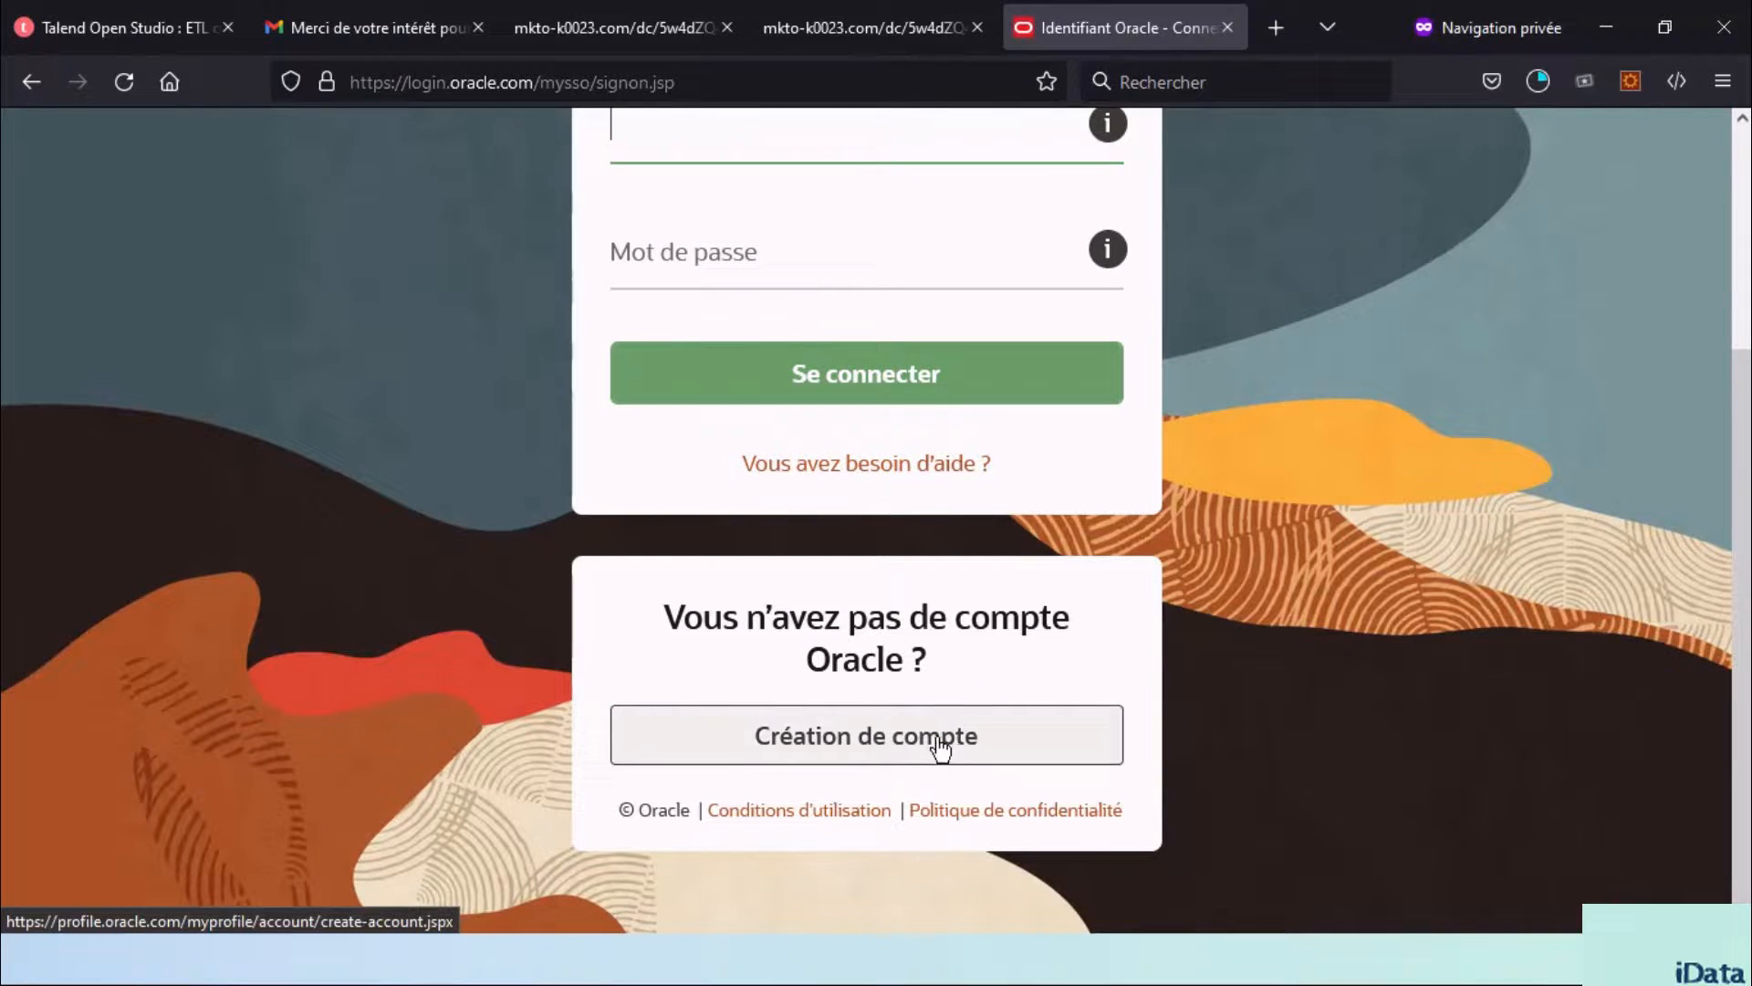
scroll(873, 738, up, 3)
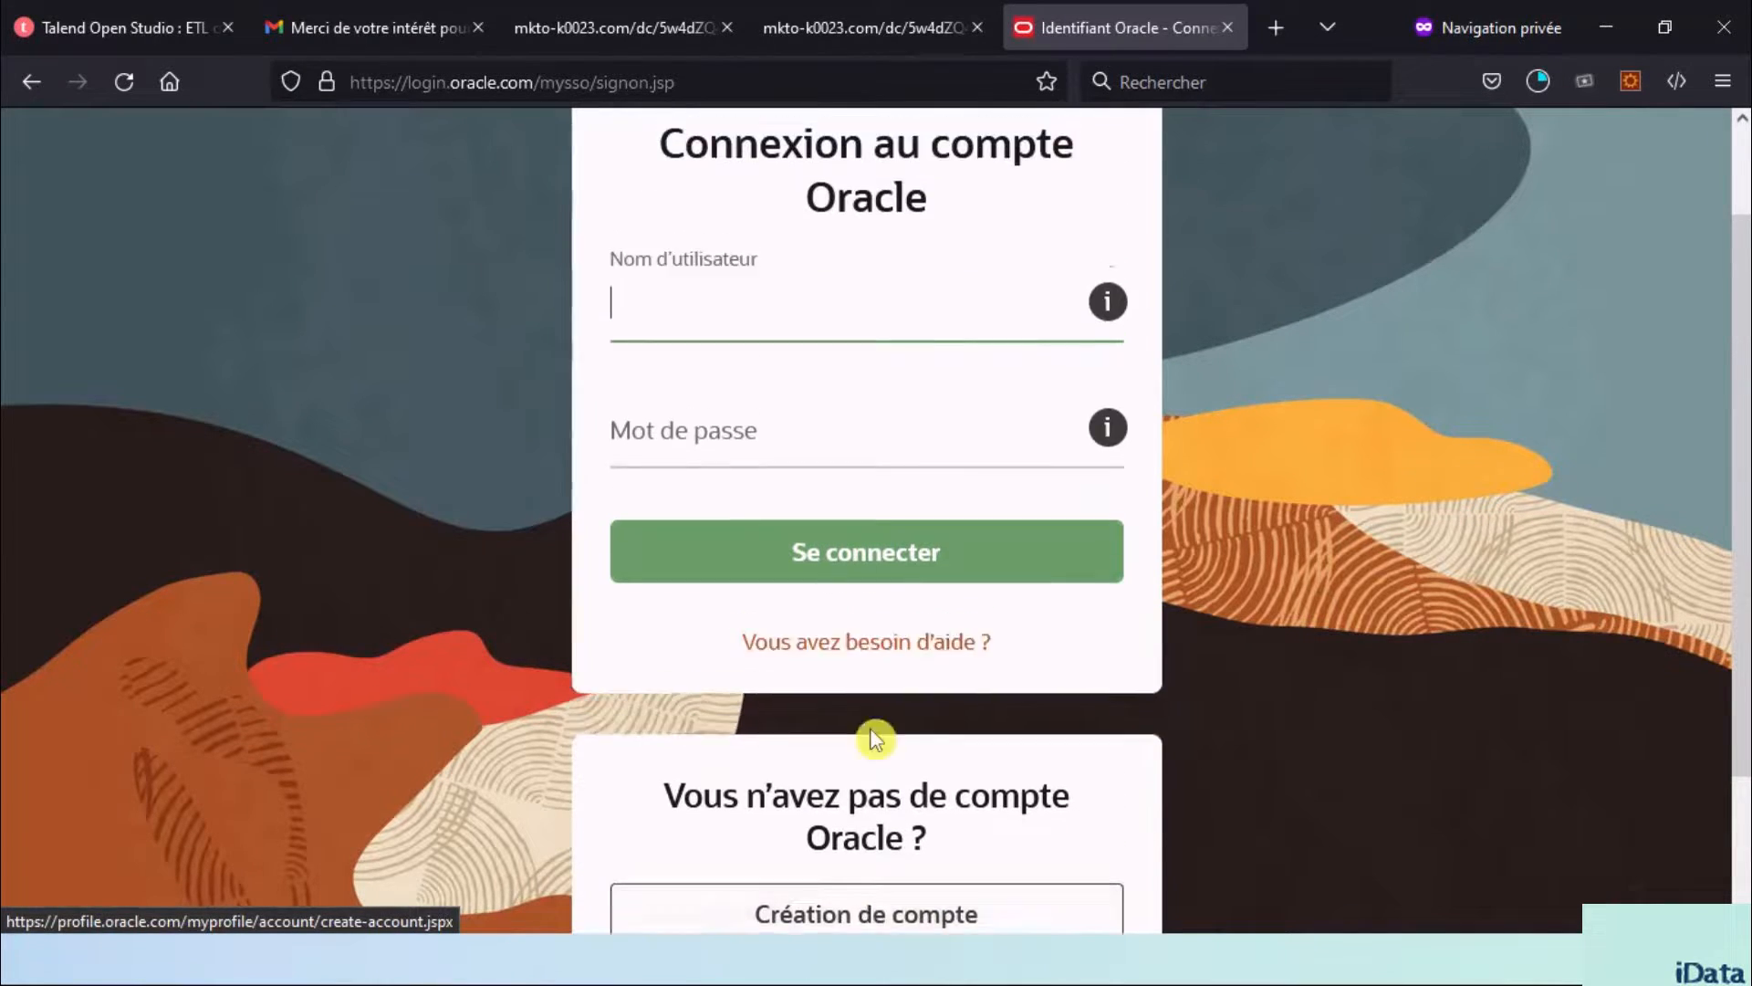
key(ctrl+v)
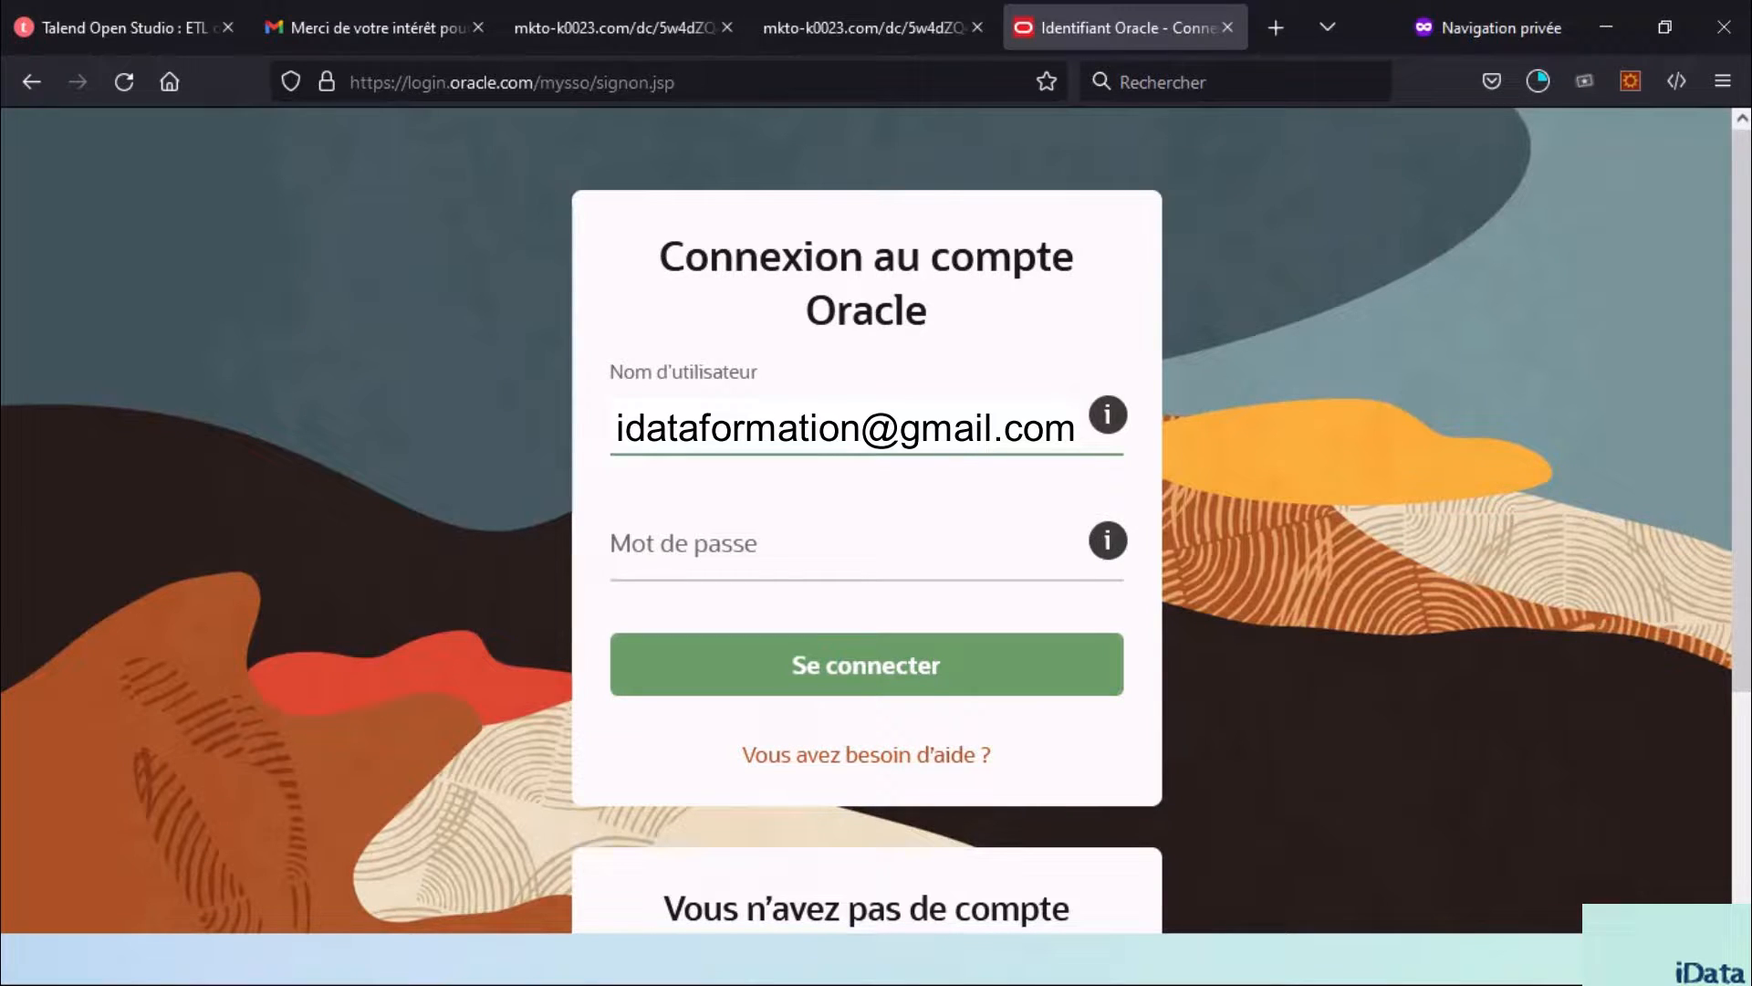
key(Tab)
key(ctrl+v)
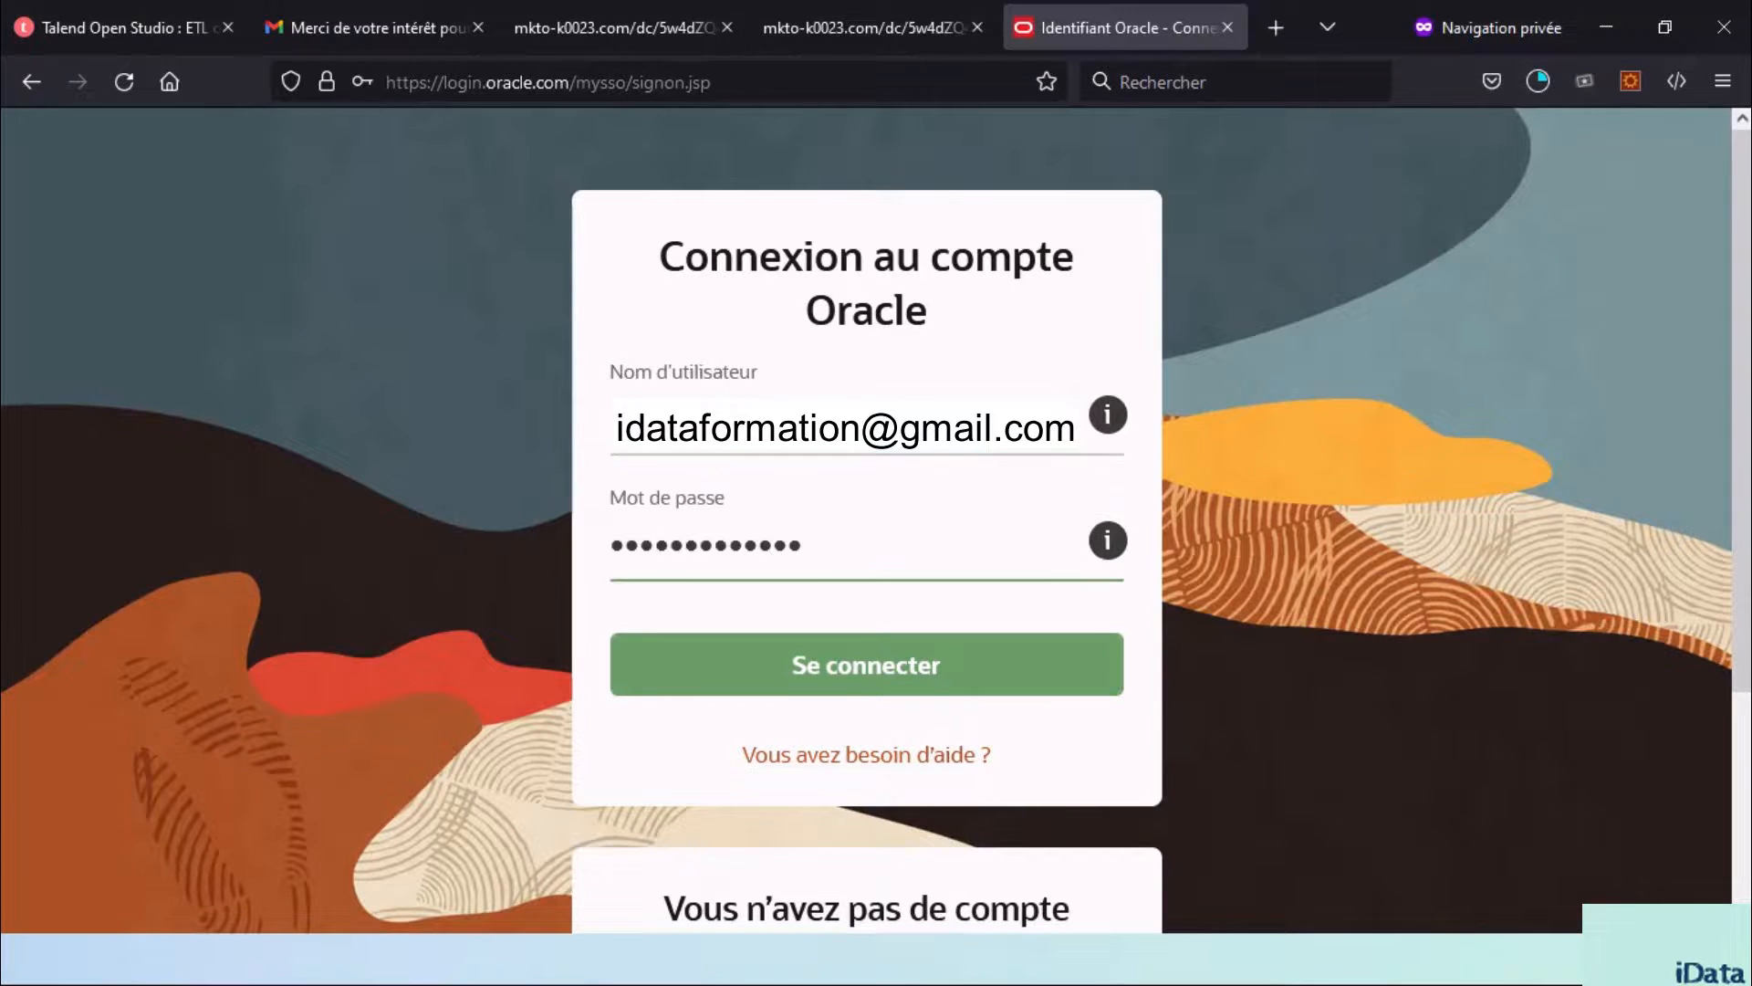
click(826, 680)
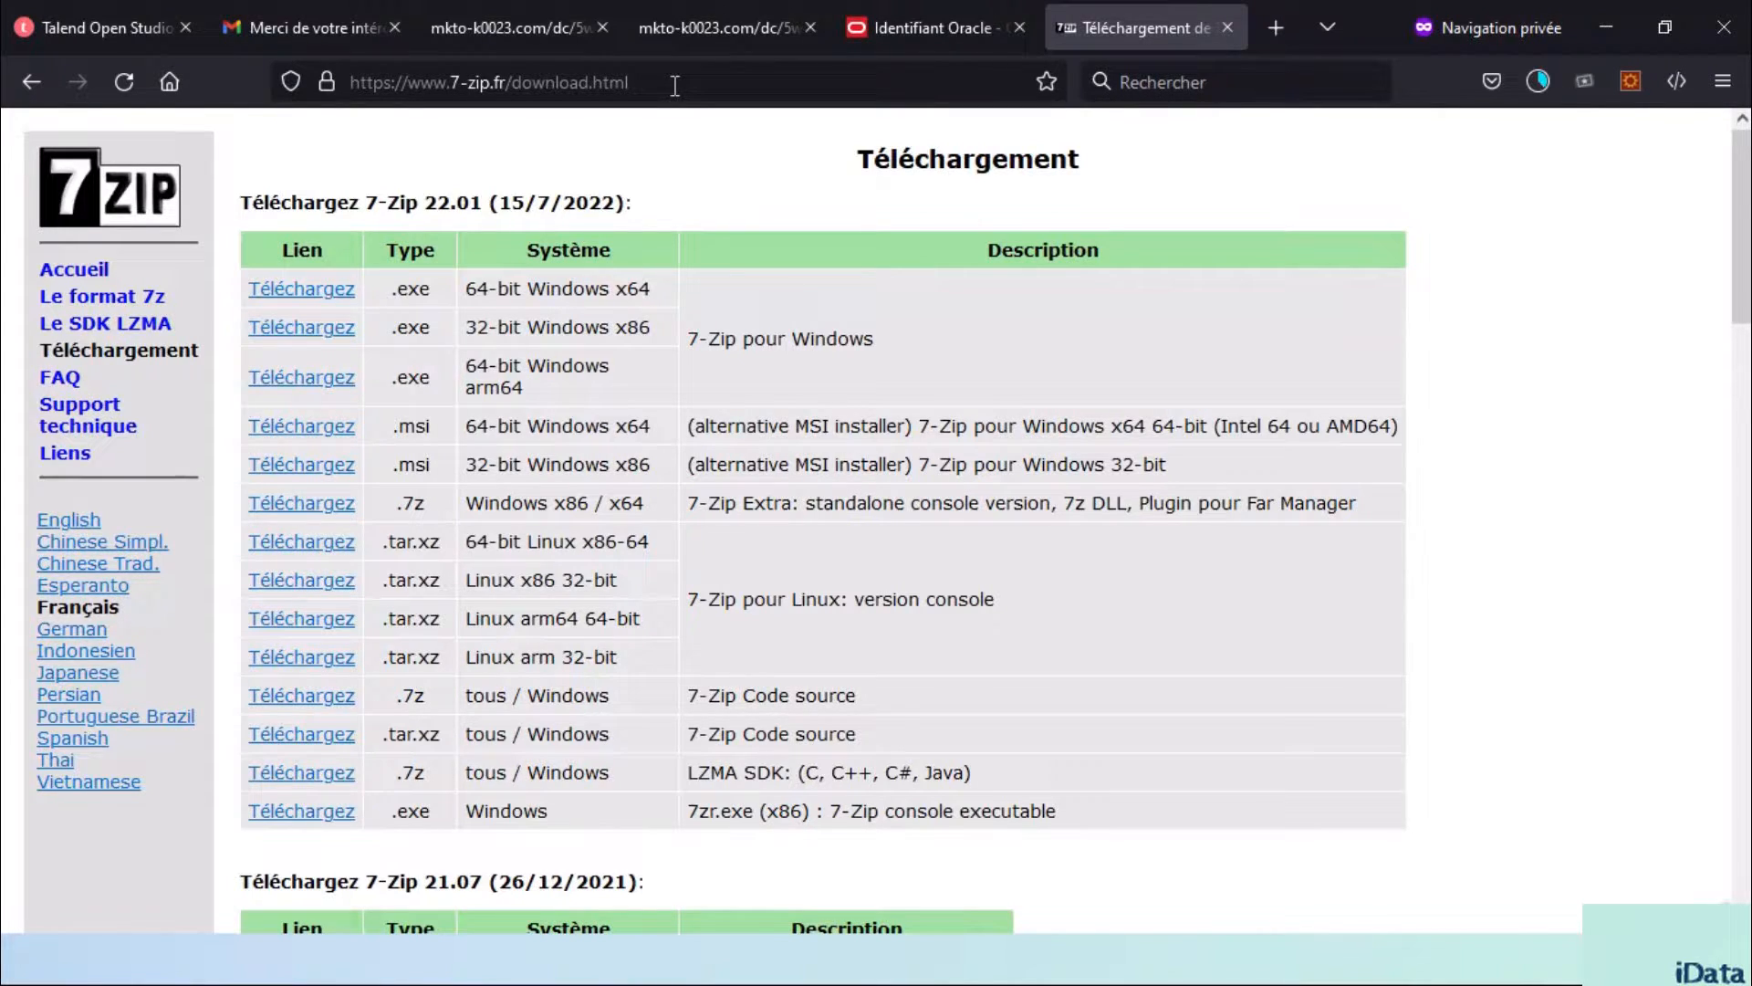
click(700, 82)
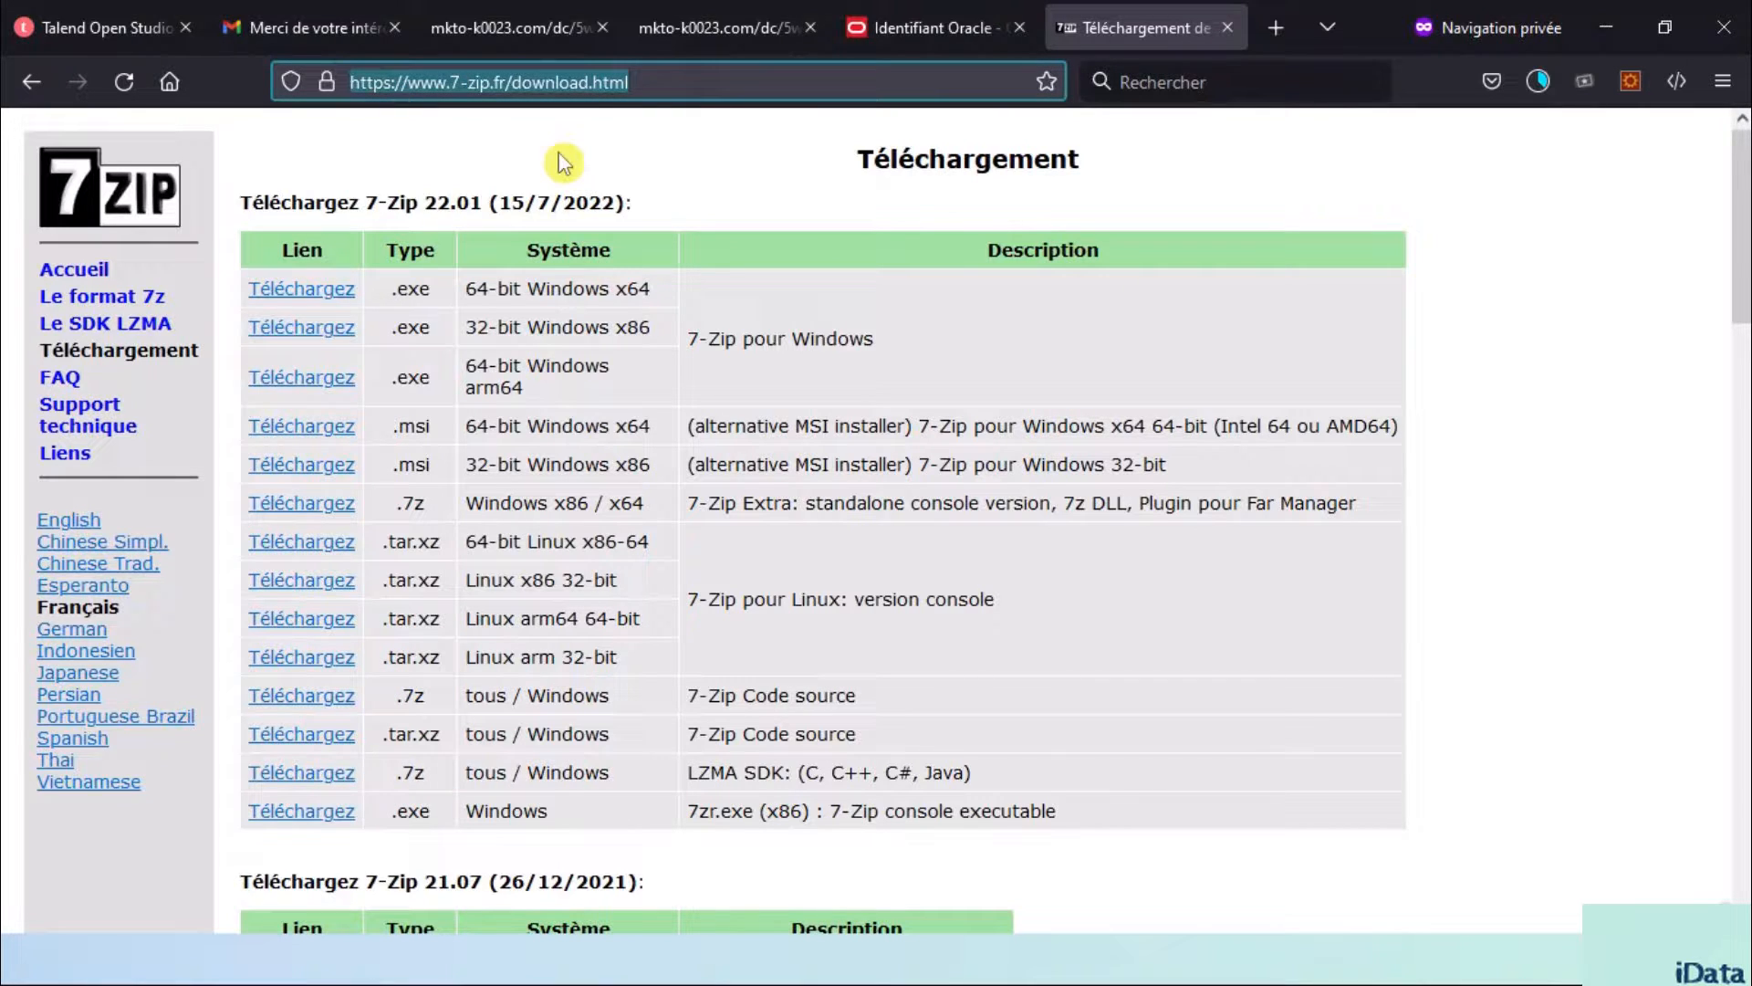
click(298, 295)
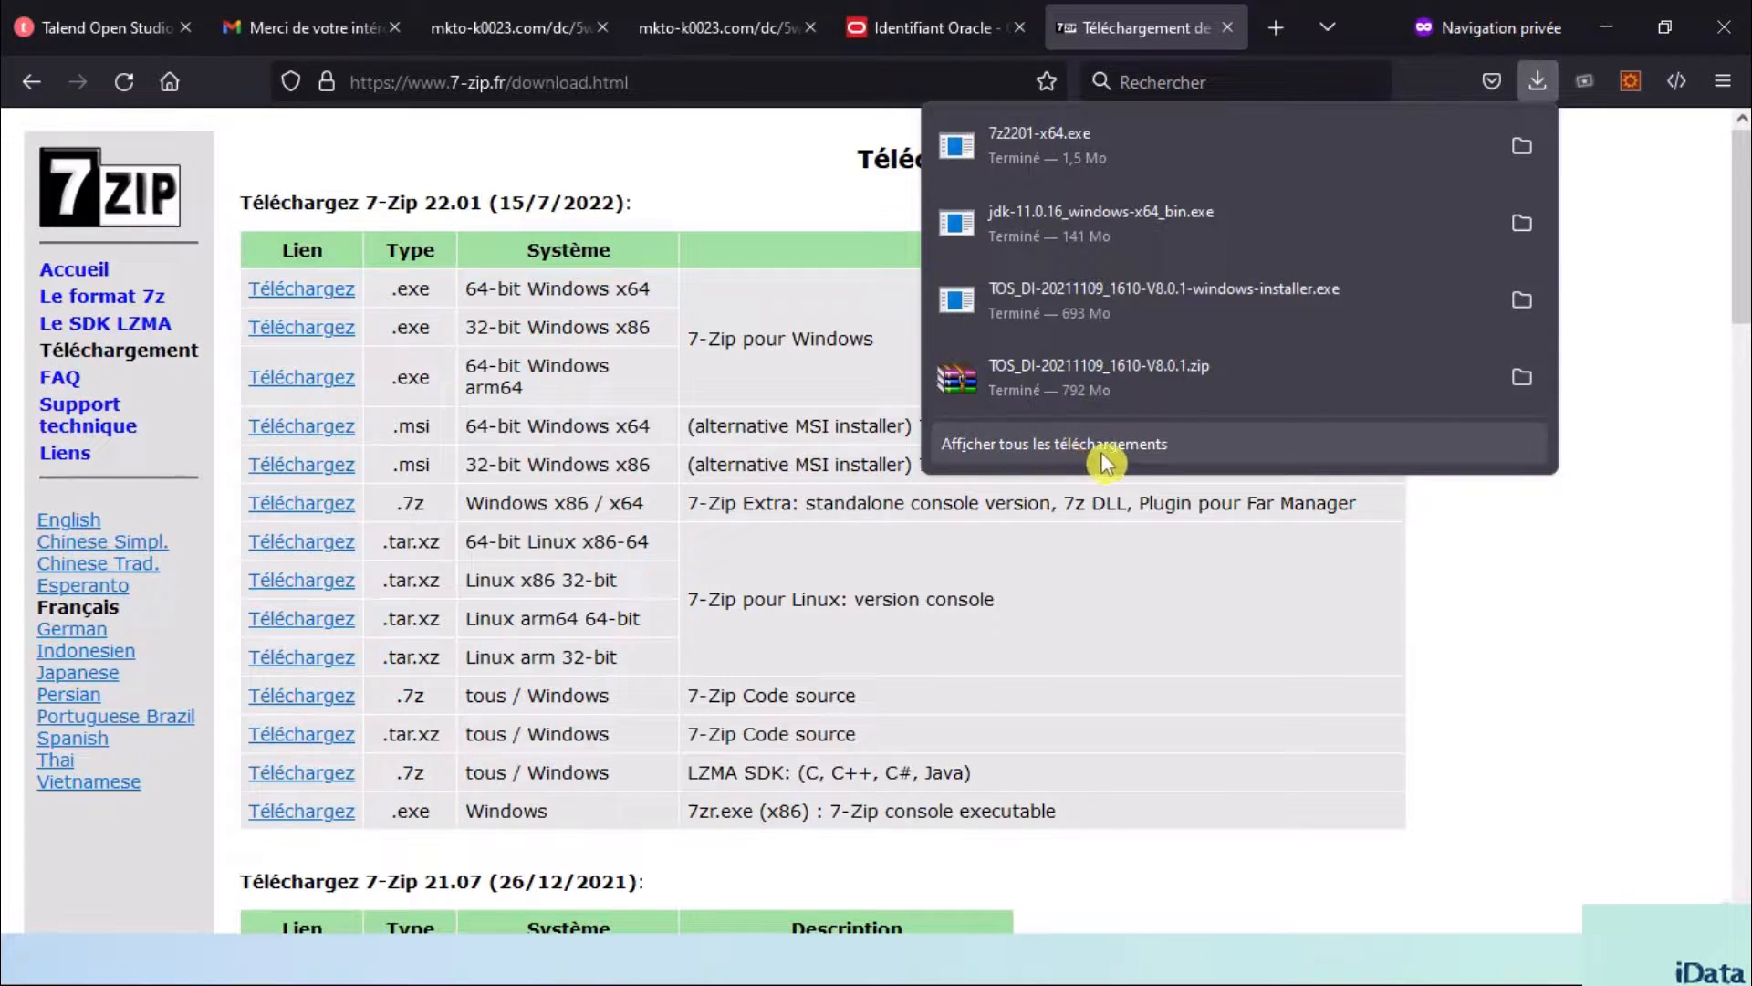
Display all browser downloads and show 7z2201-x64.exe in its containing folder
click(1075, 455)
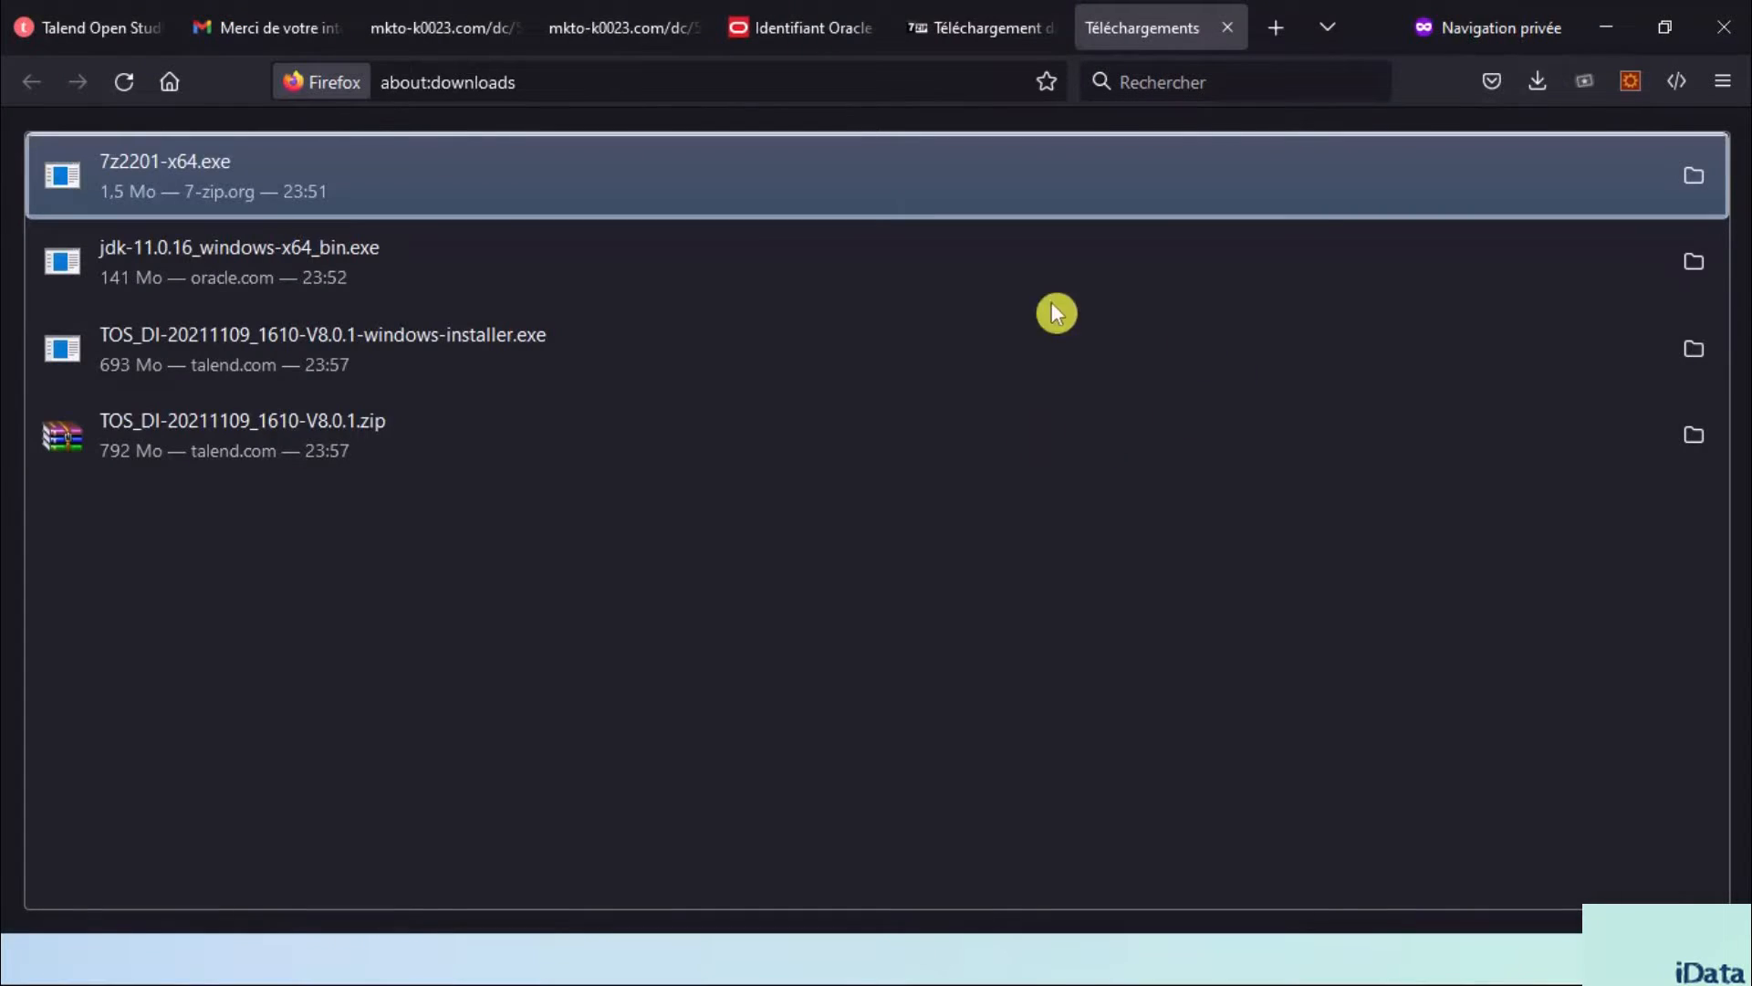
right_click(657, 191)
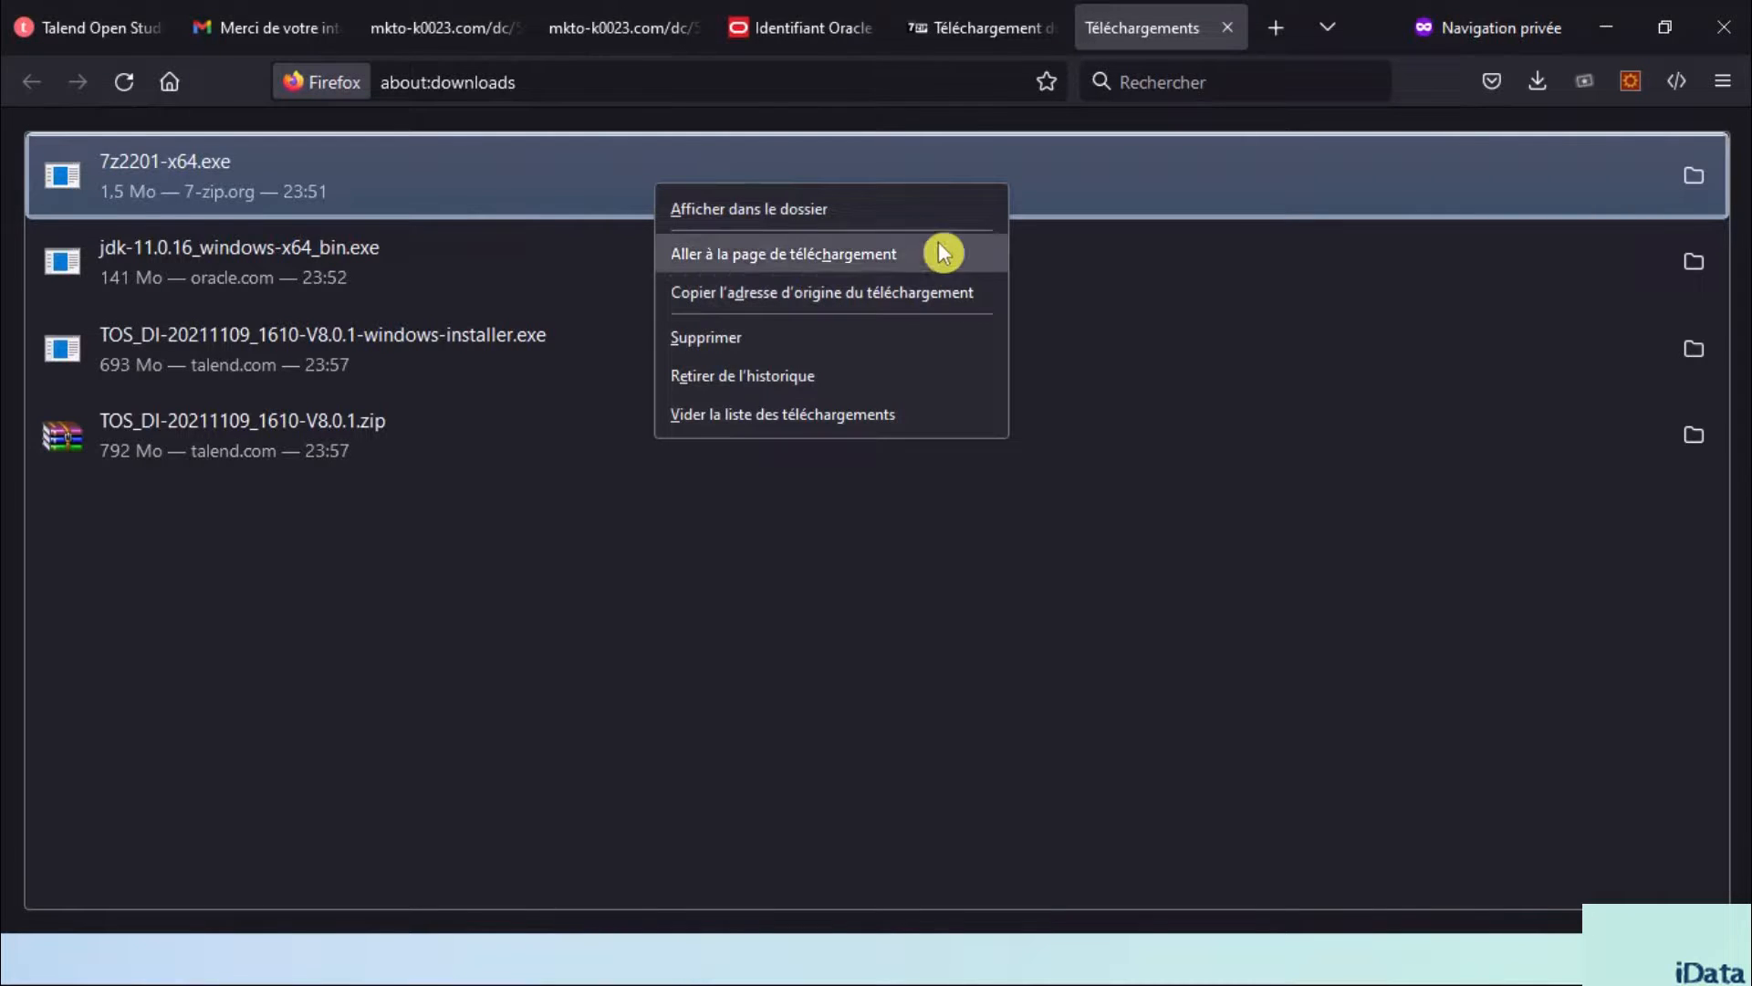
click(761, 208)
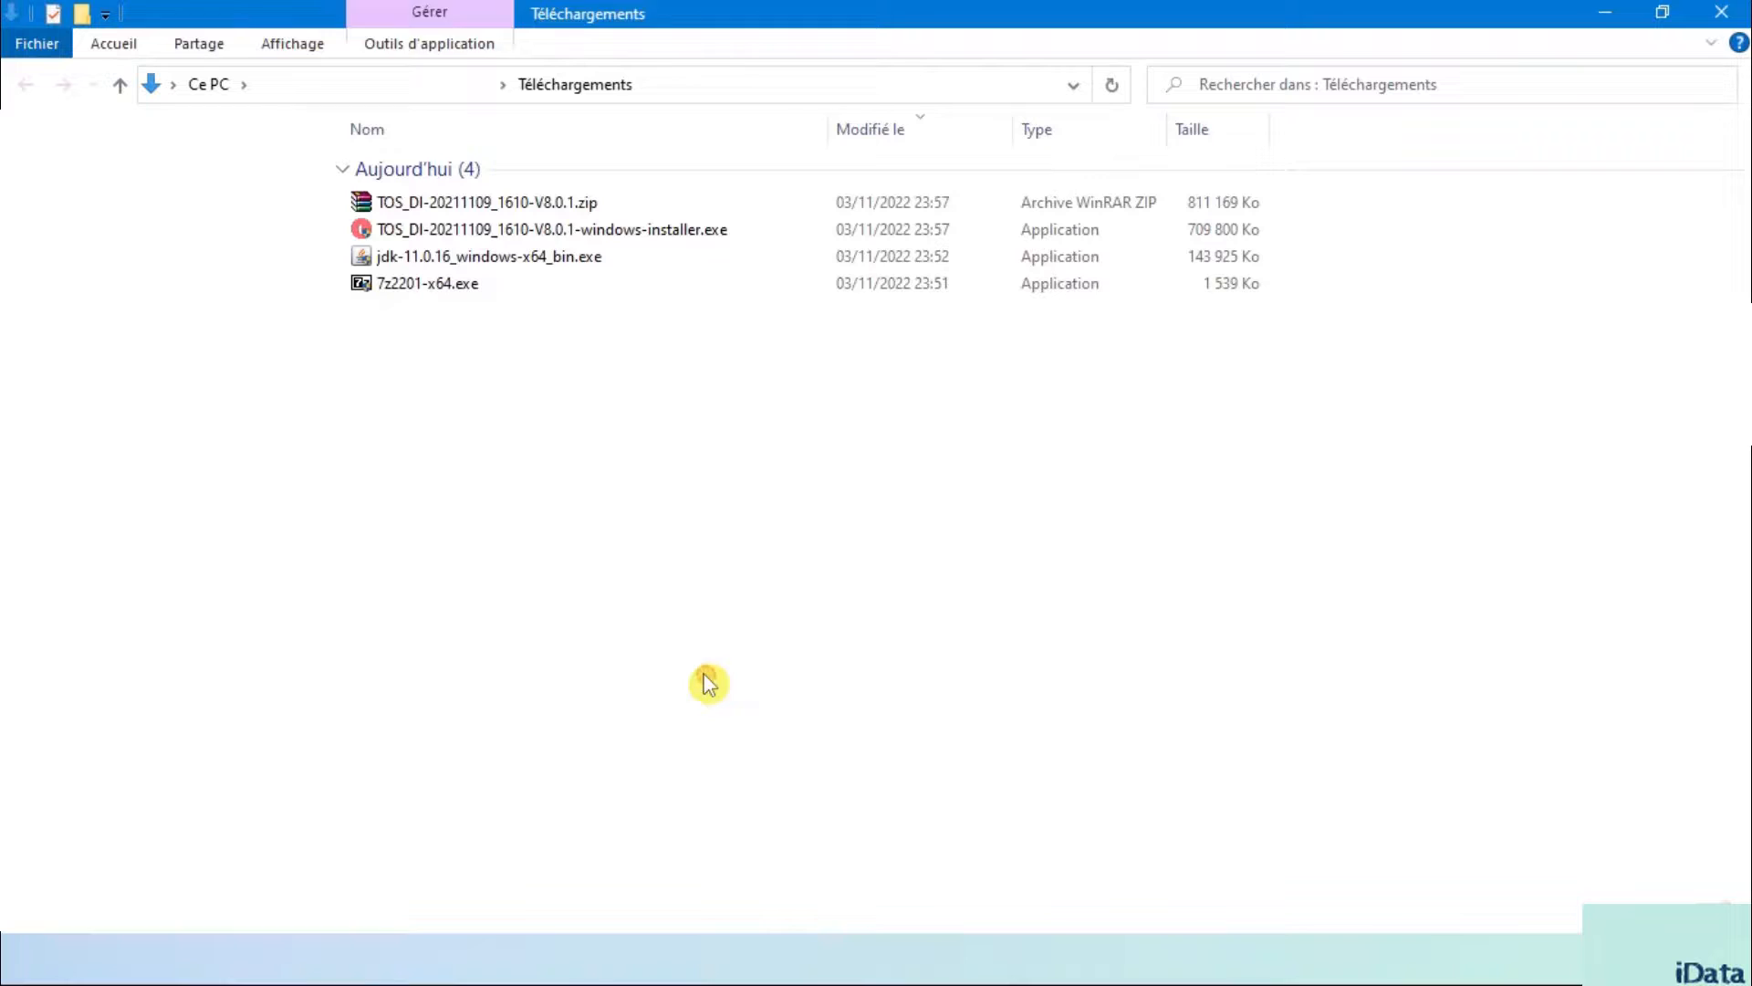
Review the downloaded Talend ZIP, Talend Windows installer, JDK 11.0.16 installer and 7-Zip installer in the Téléchargements folder
click(571, 284)
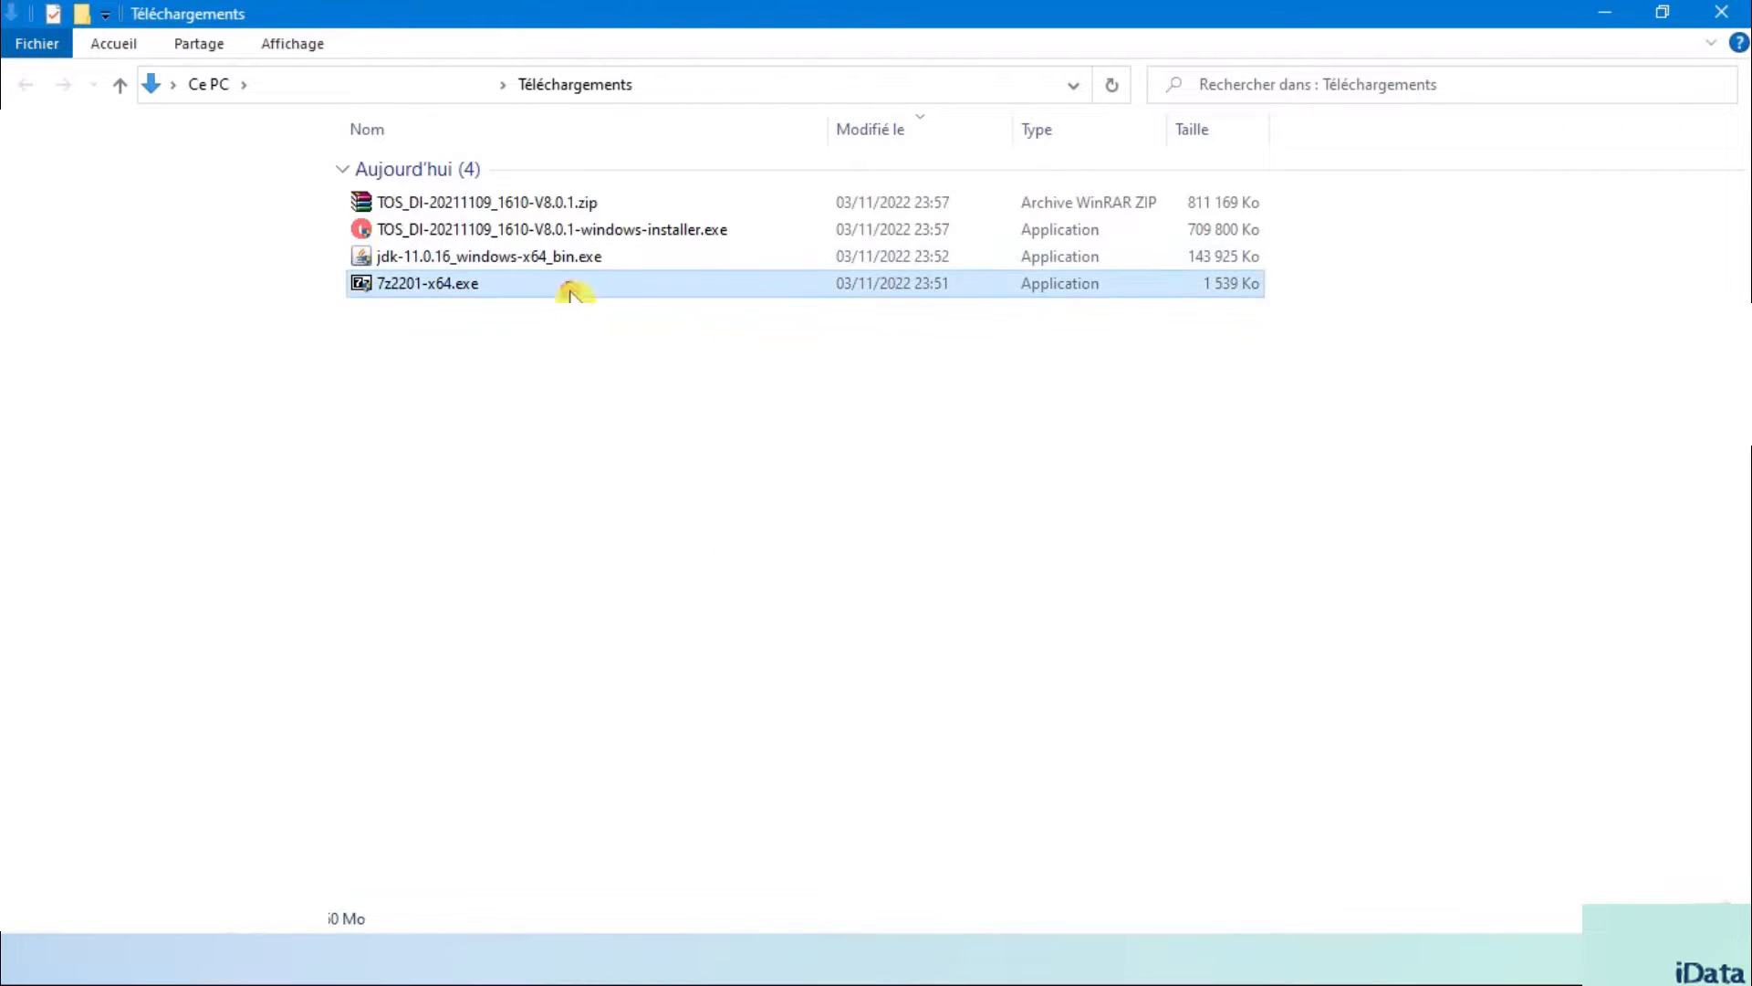
shift+click(630, 200)
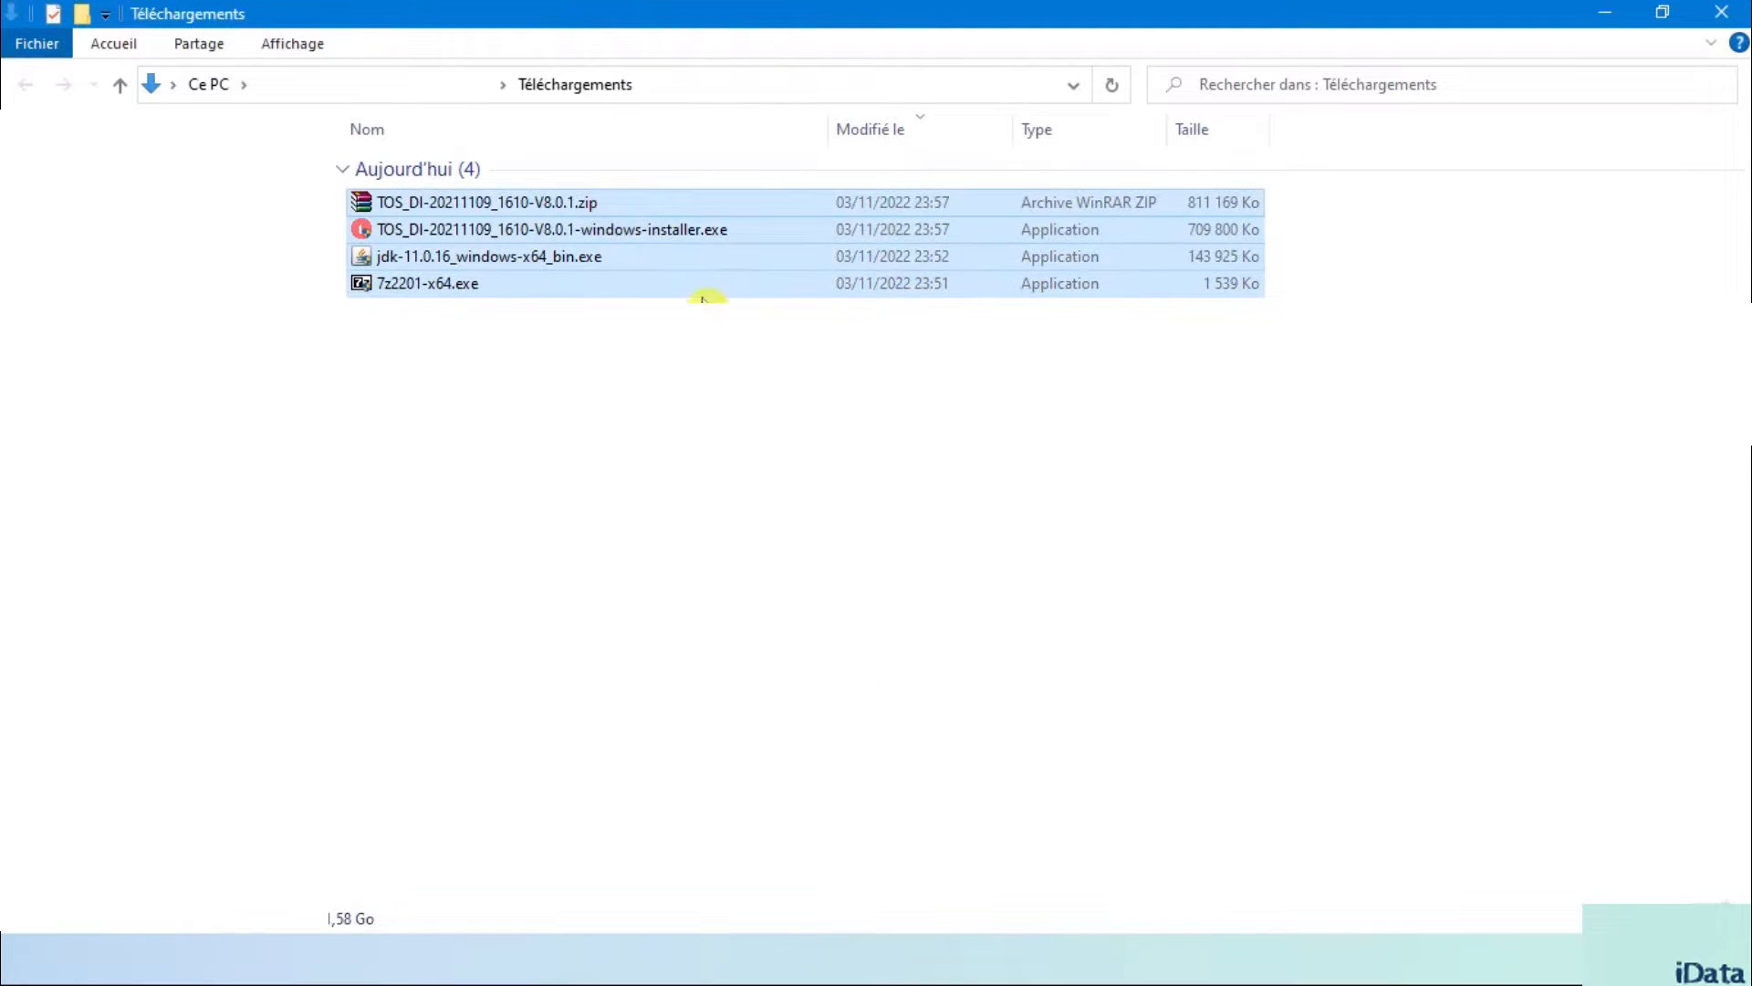
click(643, 230)
ctrl+click(590, 208)
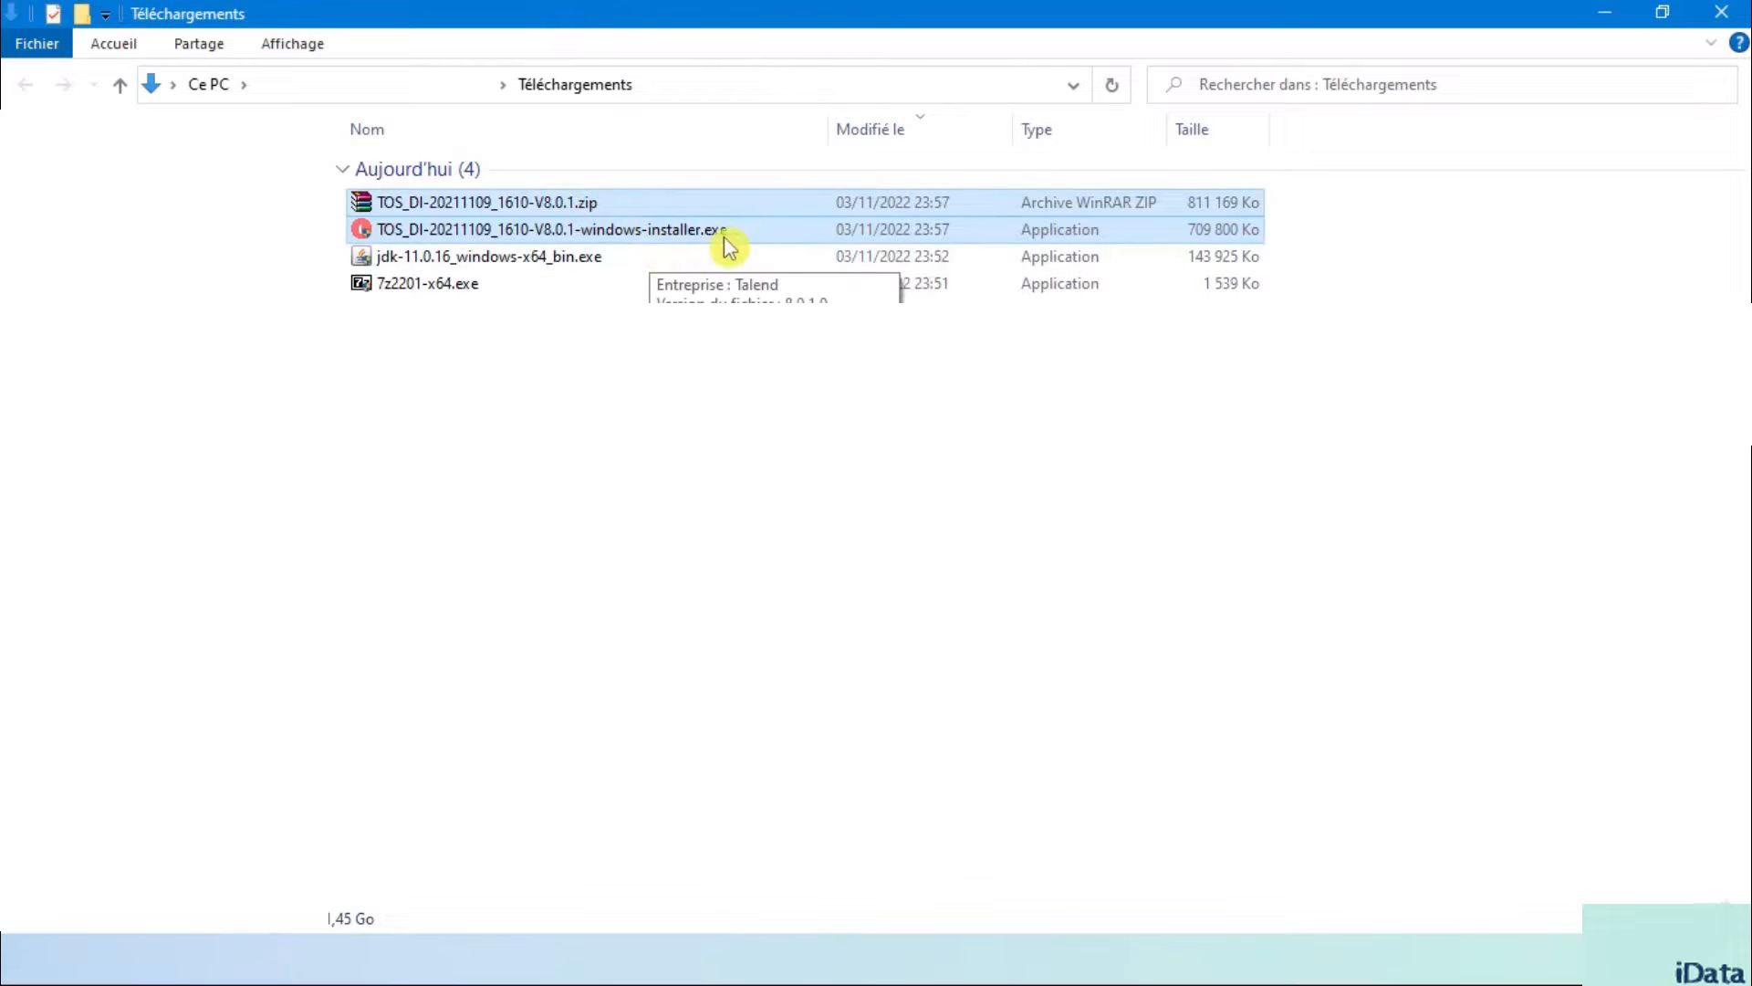
click(680, 259)
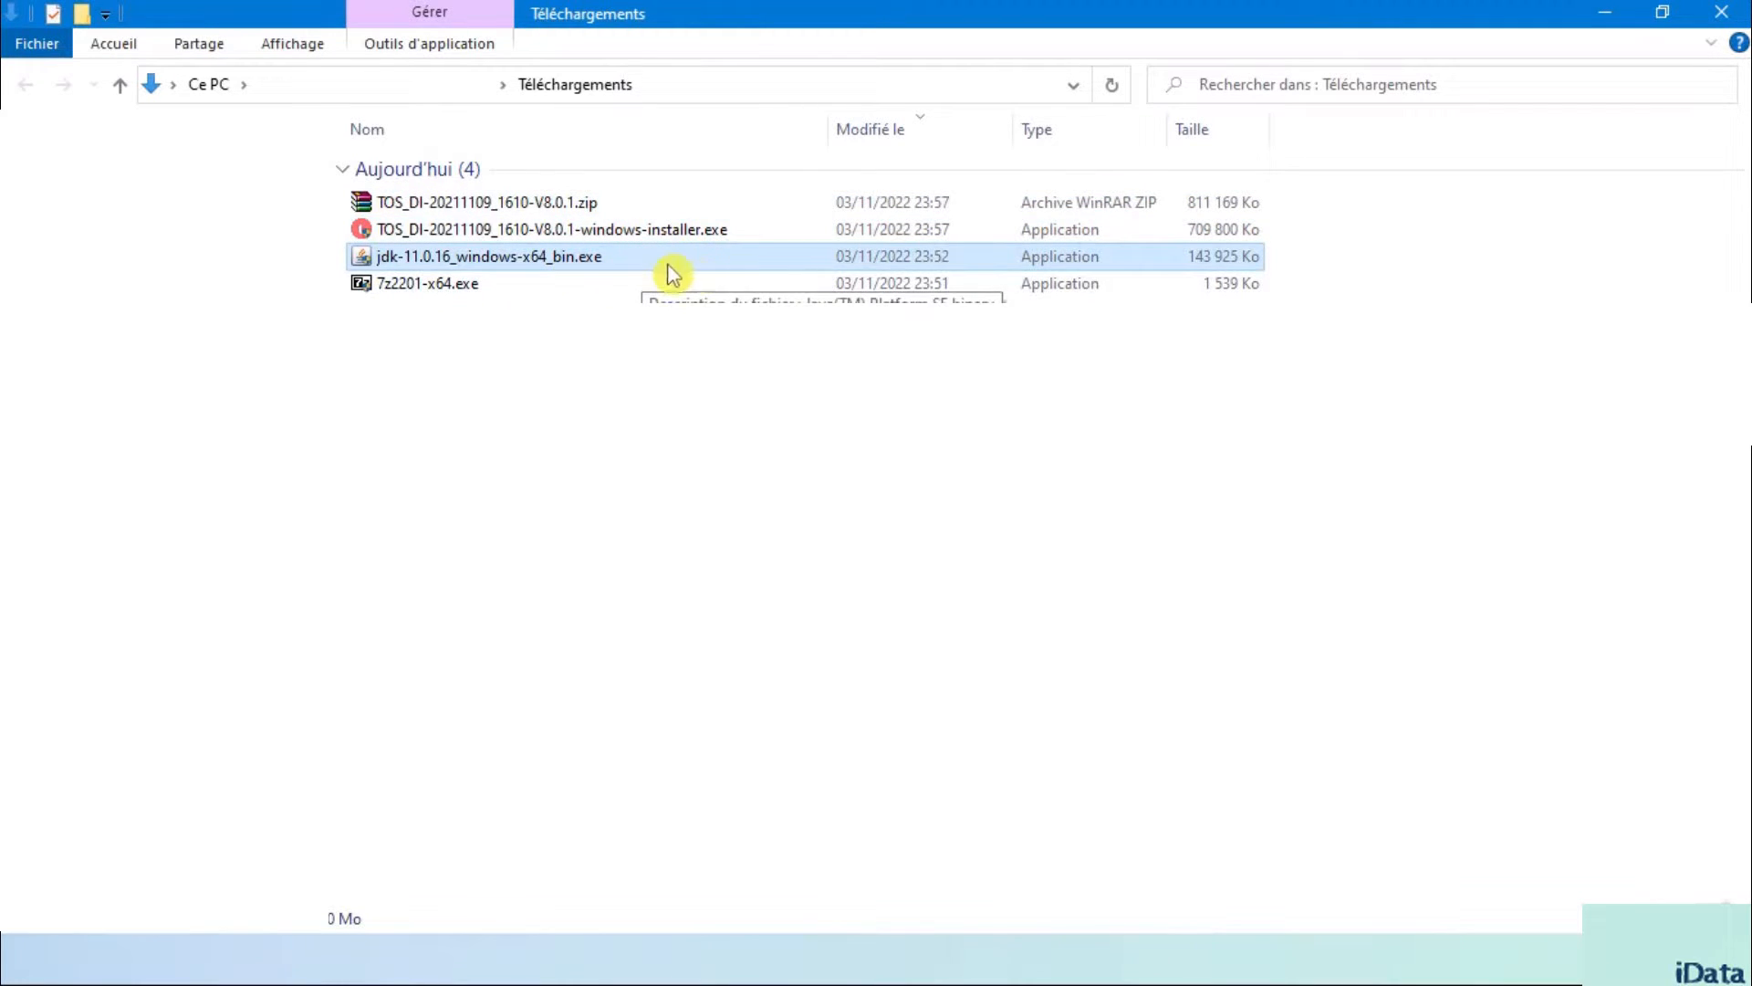
click(490, 289)
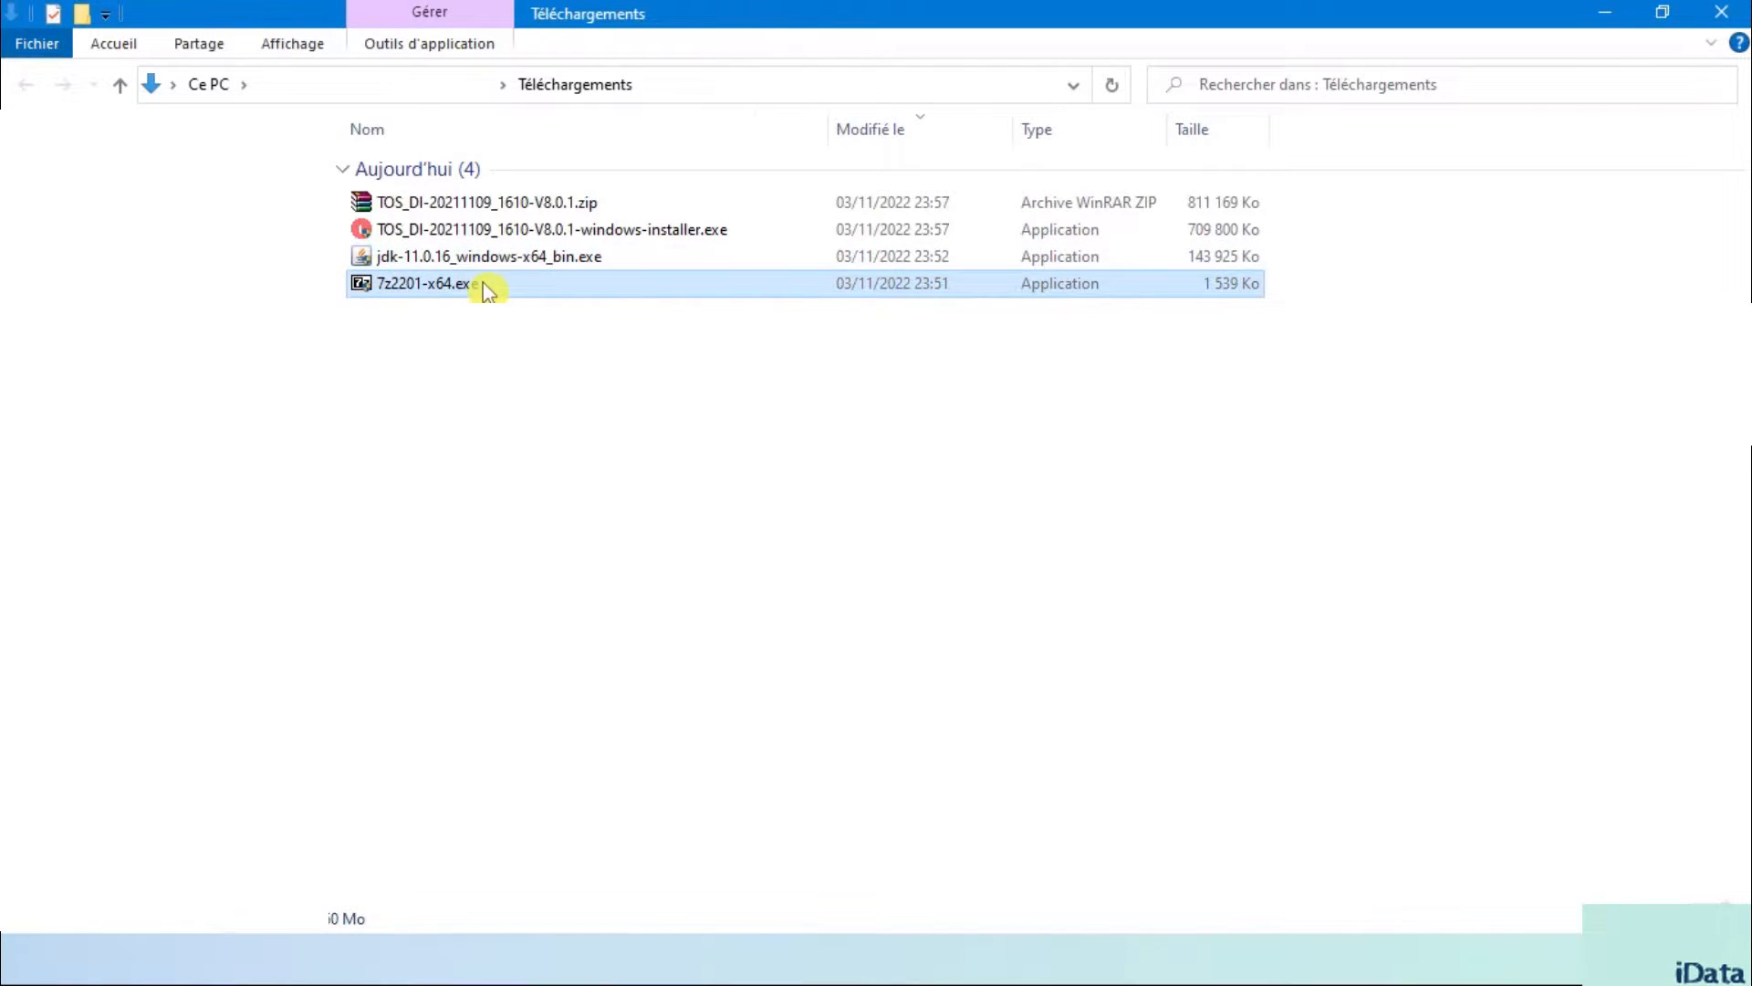
click(1439, 195)
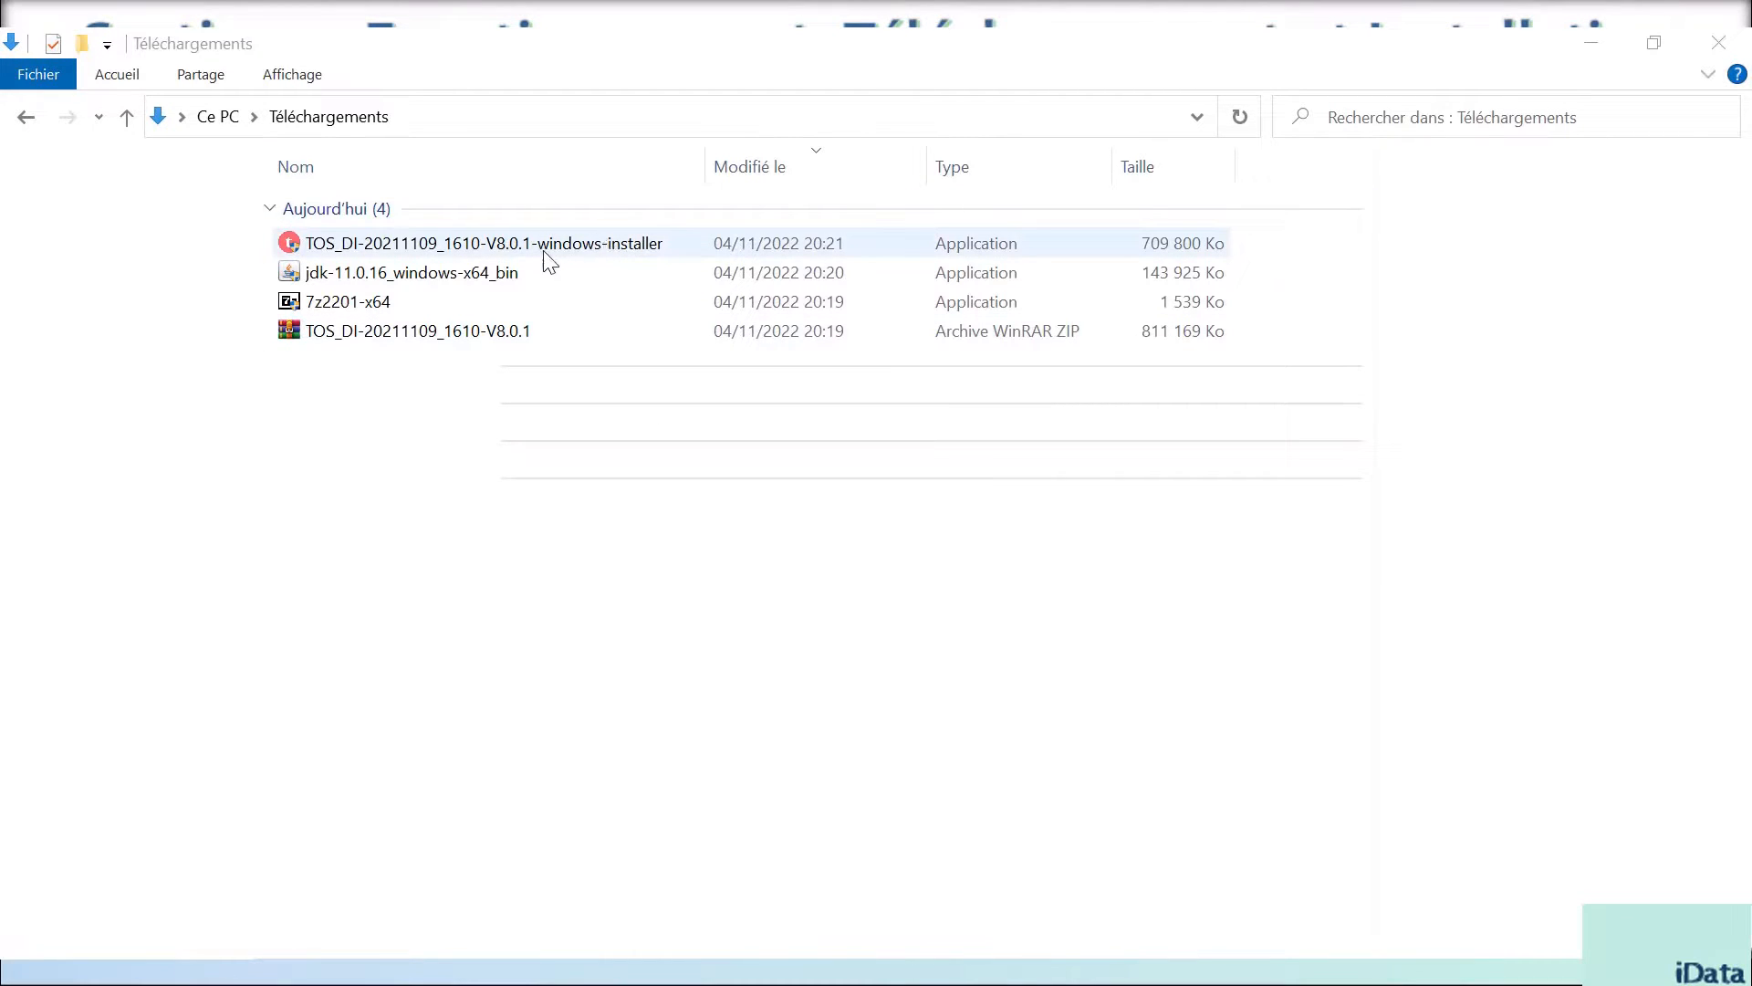
Launch TOS_DI-20211109_1610-V8.0.1-windows-installer as administrator and shift its setup window slightly upward
click(513, 250)
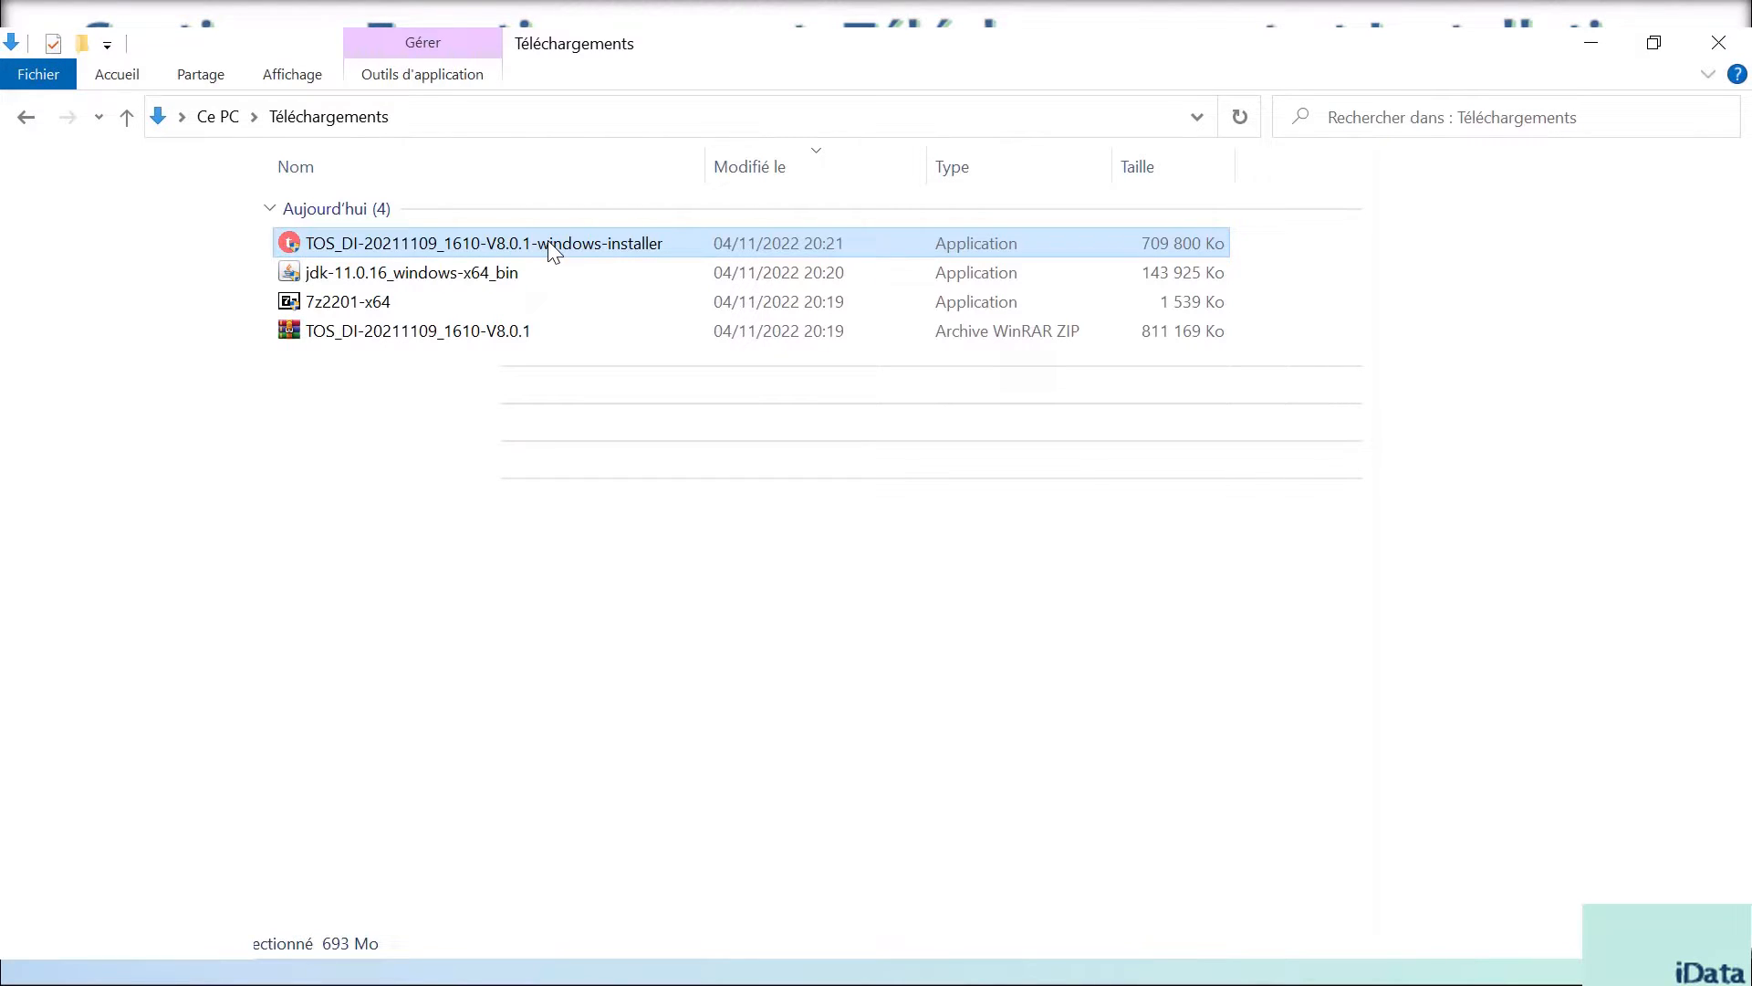
right_click(548, 242)
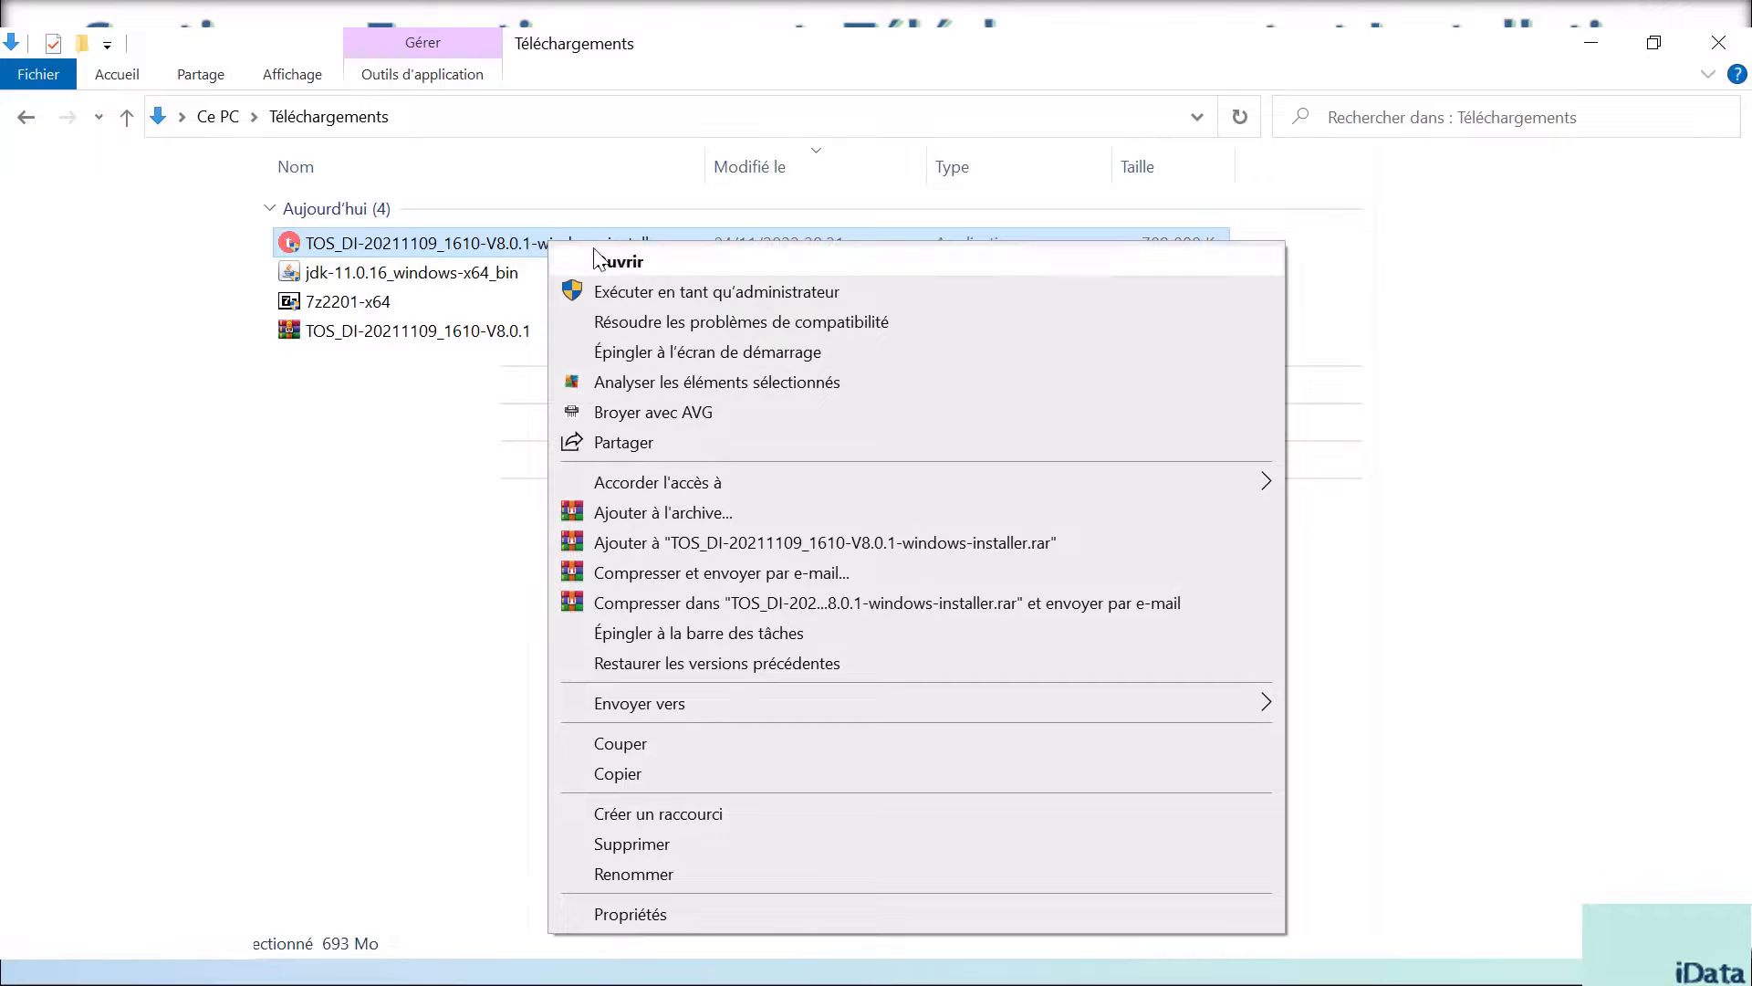
click(668, 294)
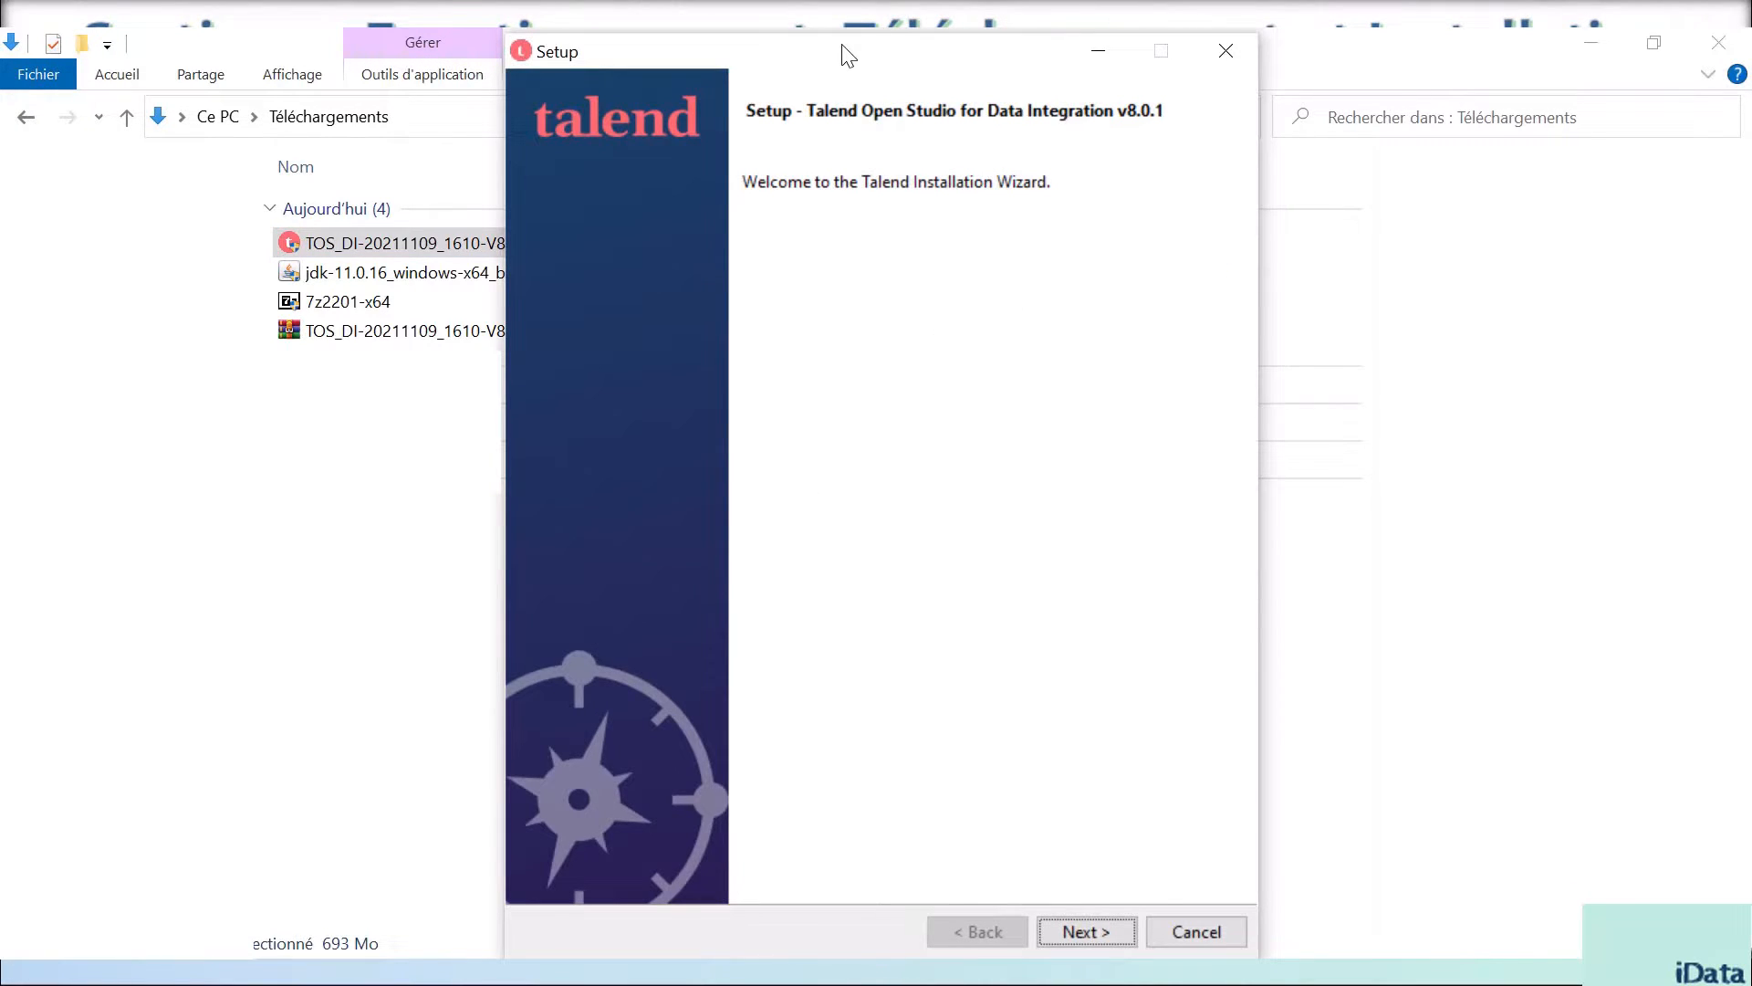
drag(841, 44, 842, 42)
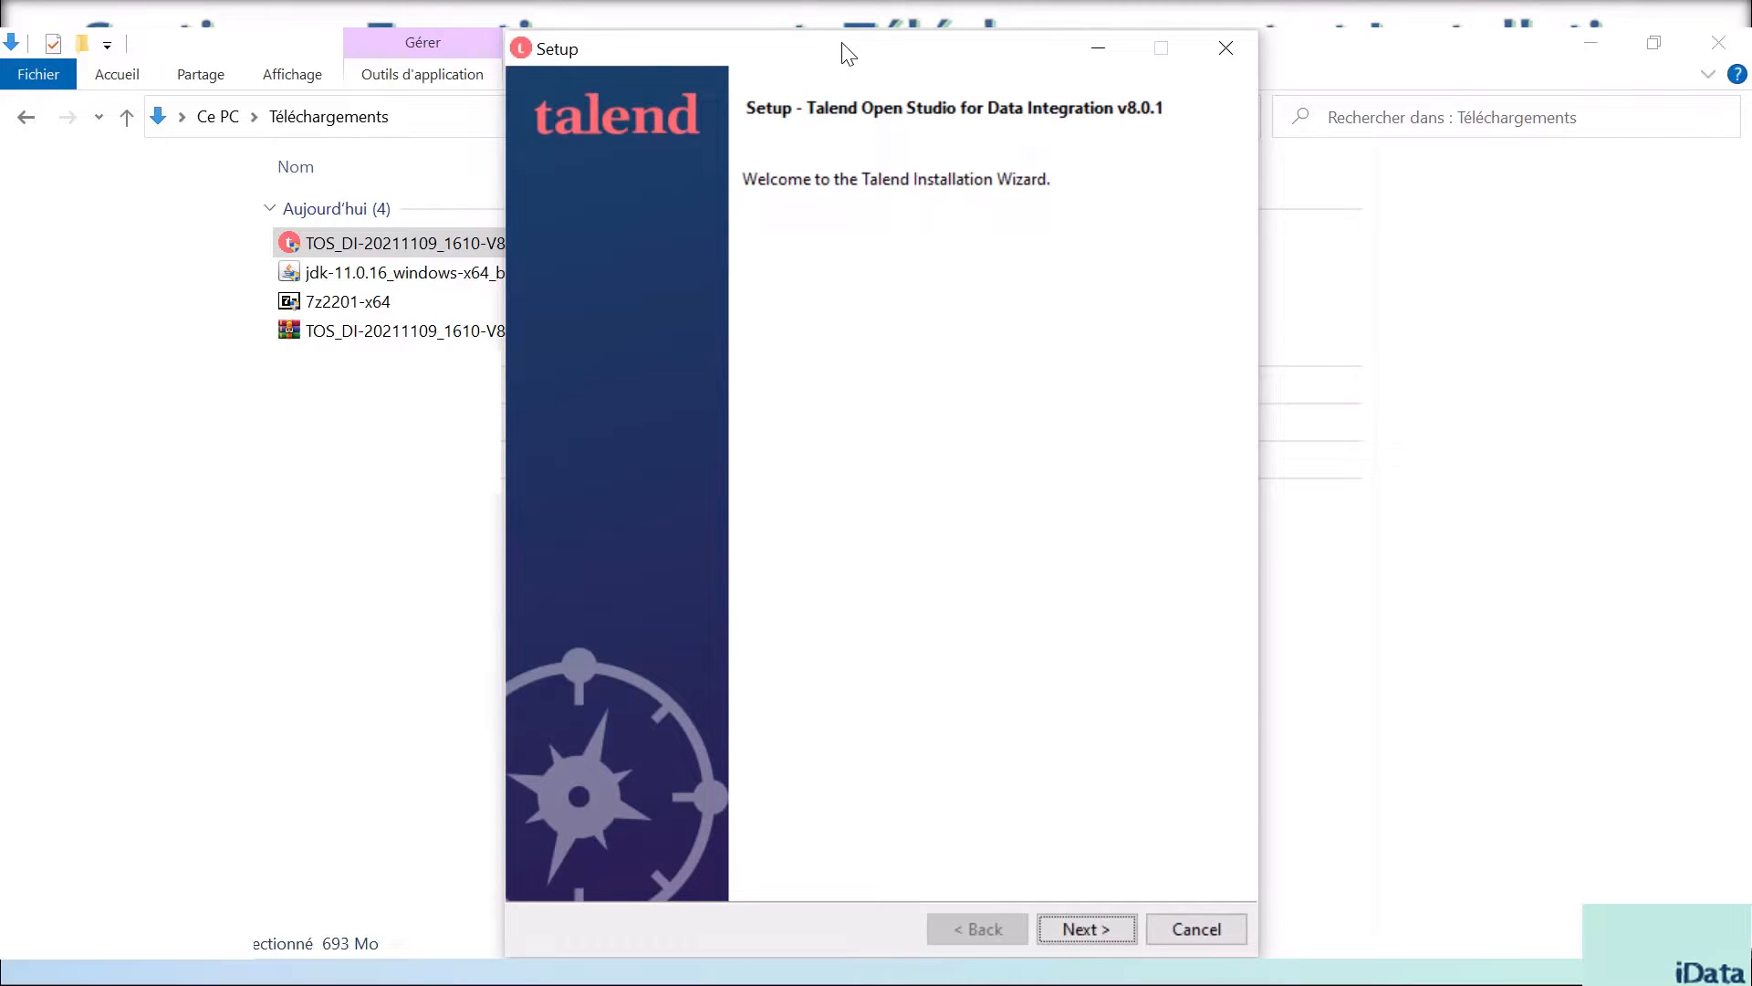
Accept the Talend license agreement and proceed to the installation directory settings
click(1090, 927)
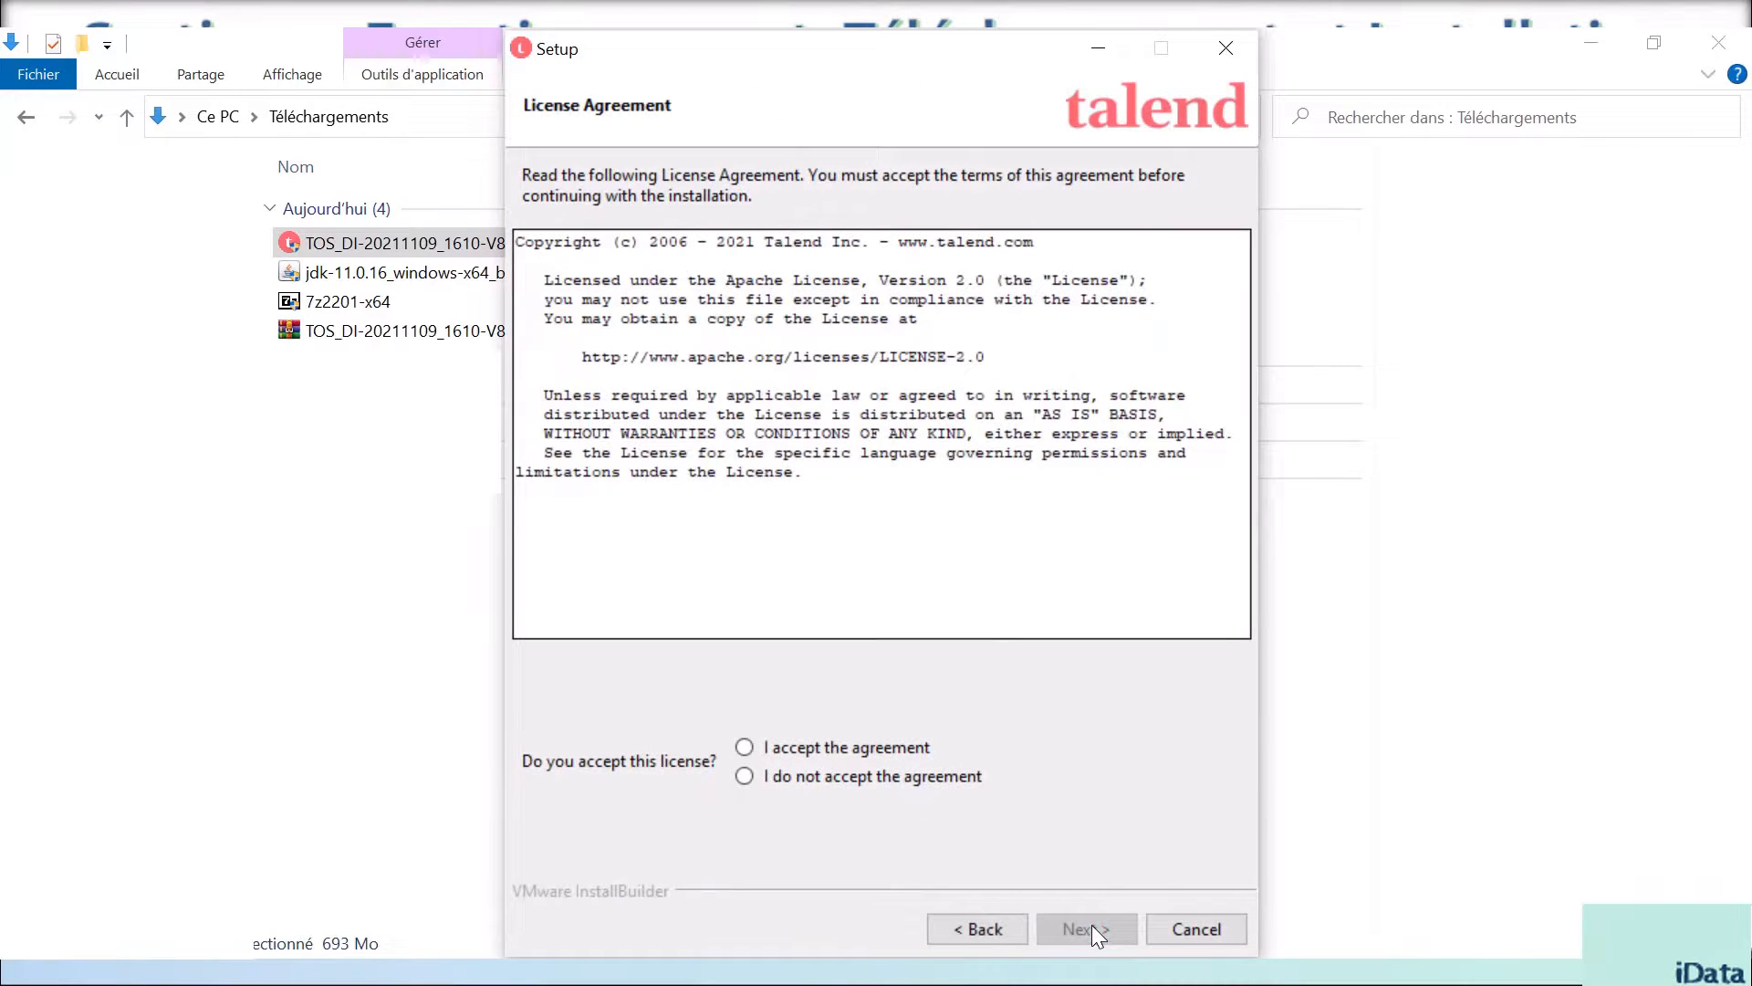
click(747, 754)
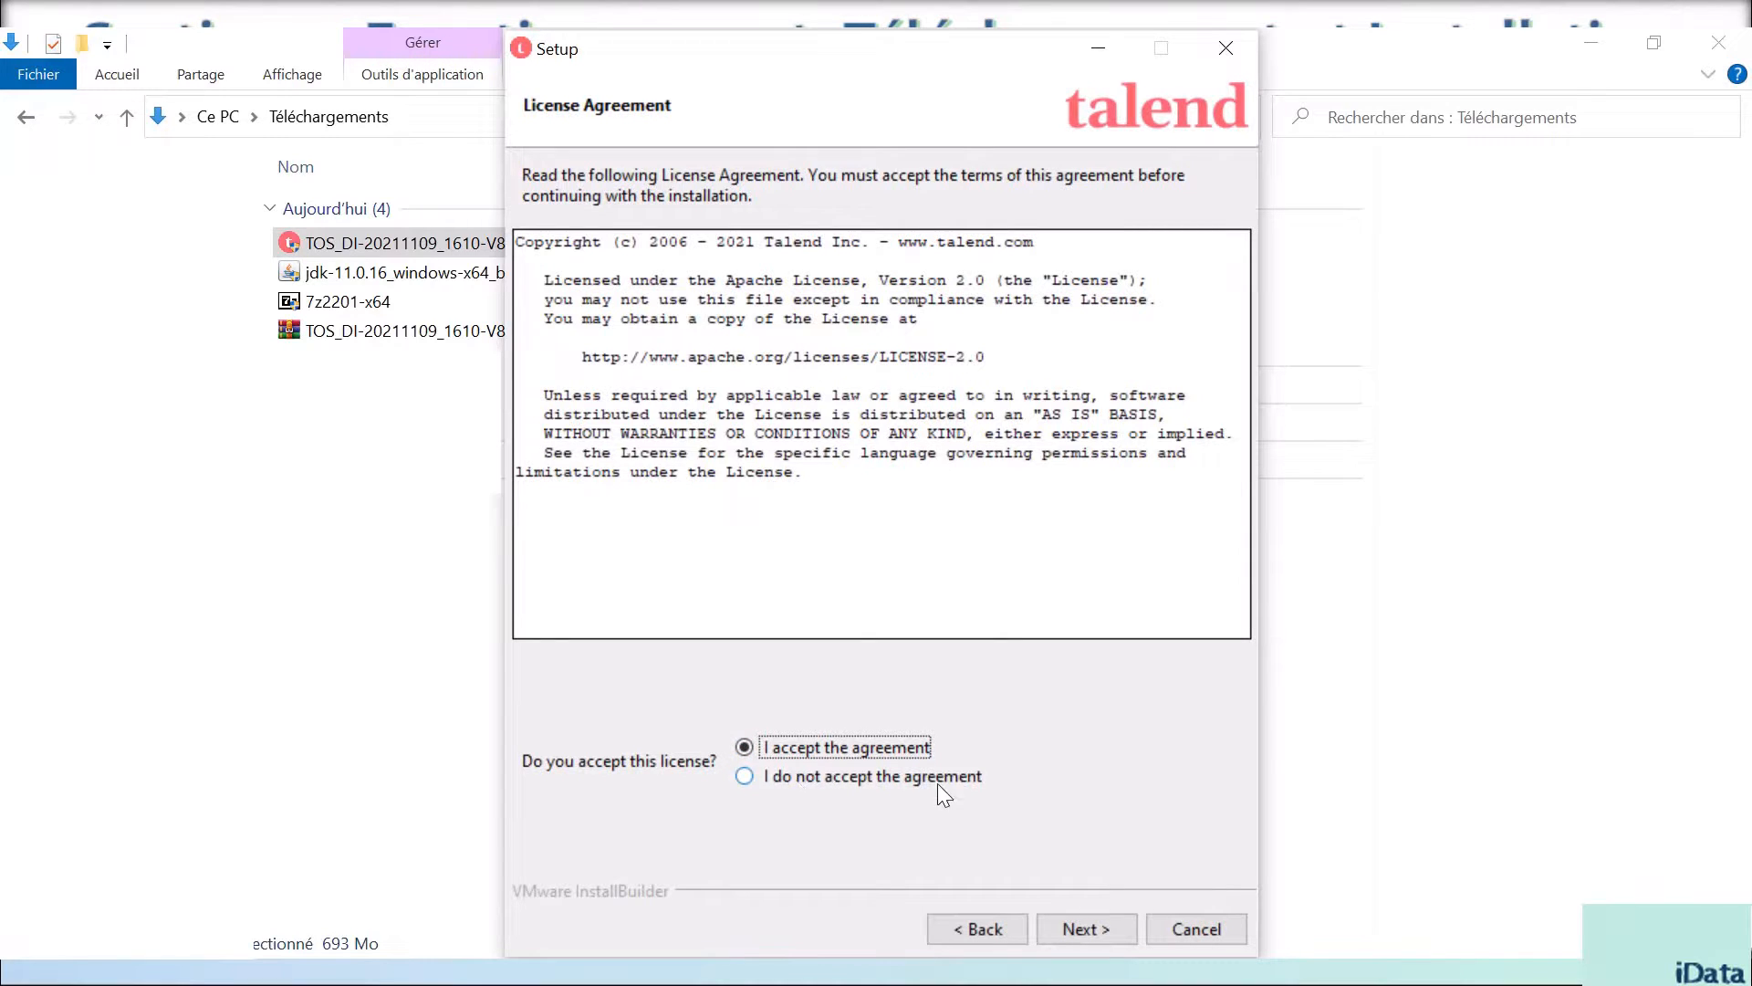
click(1070, 935)
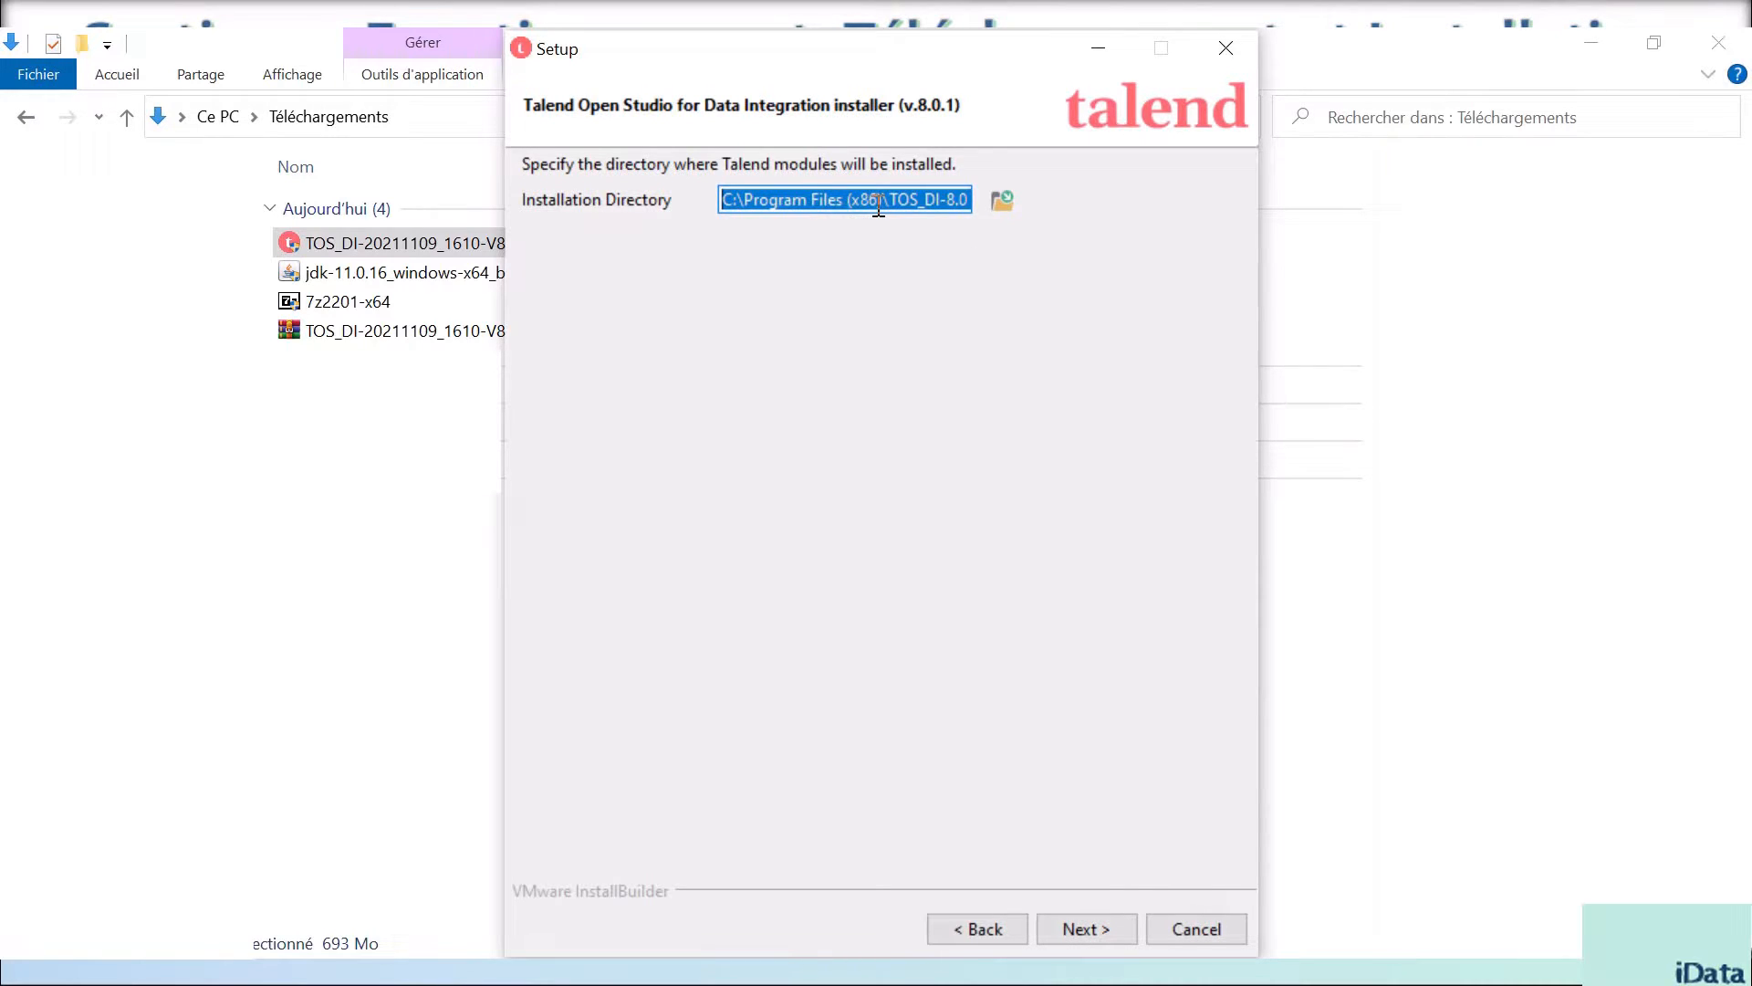
Keep the default installation directory C:\Program Files (x86)\TOS_DI-8.0.1, install Talend Open Studio for Data Integration and finish the setup
drag(869, 201, 1084, 244)
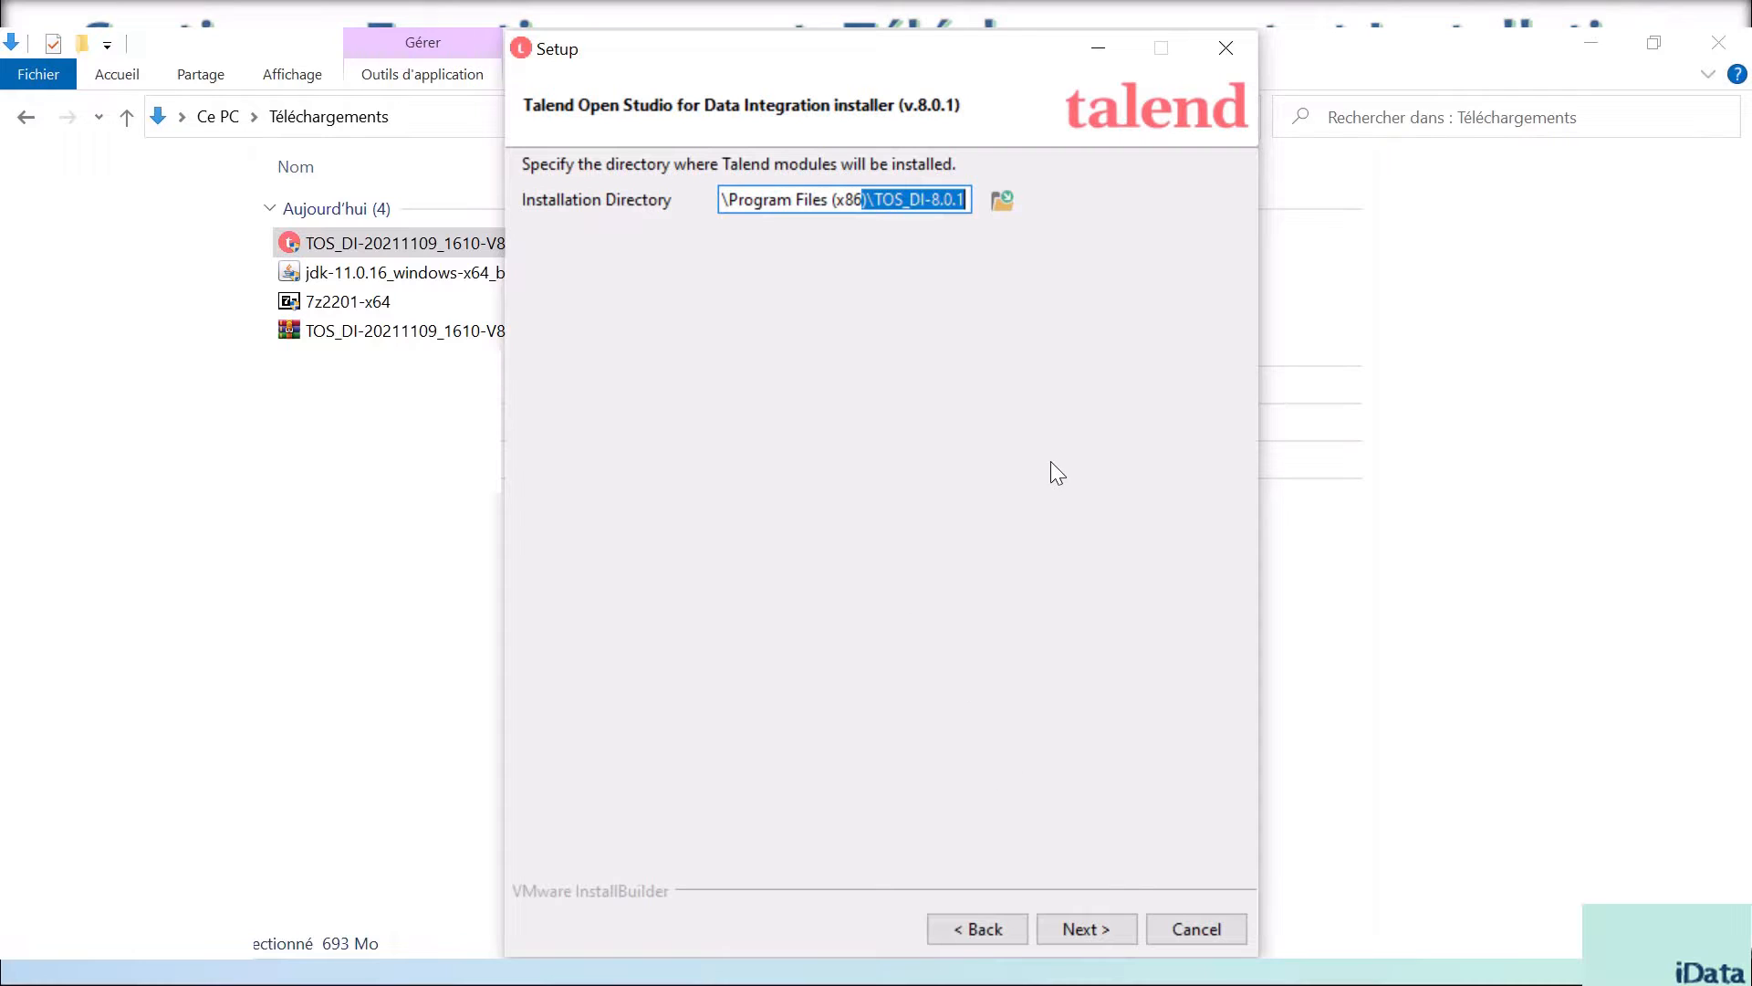
click(1006, 200)
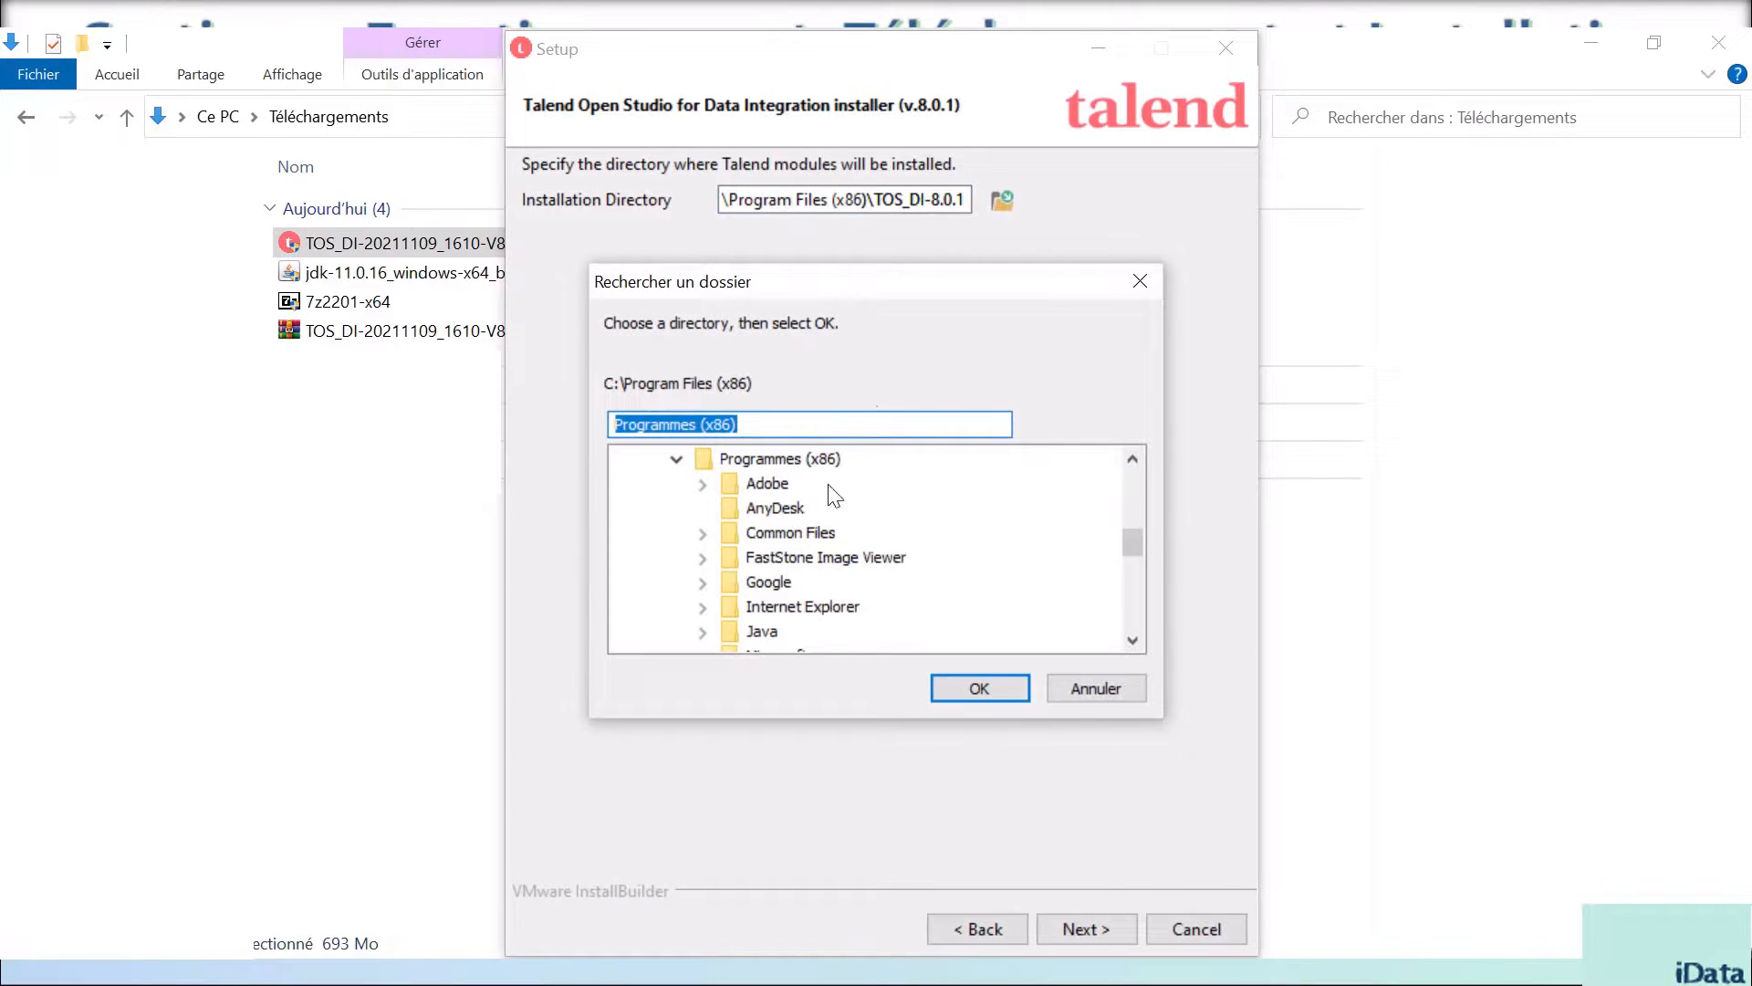
click(1096, 688)
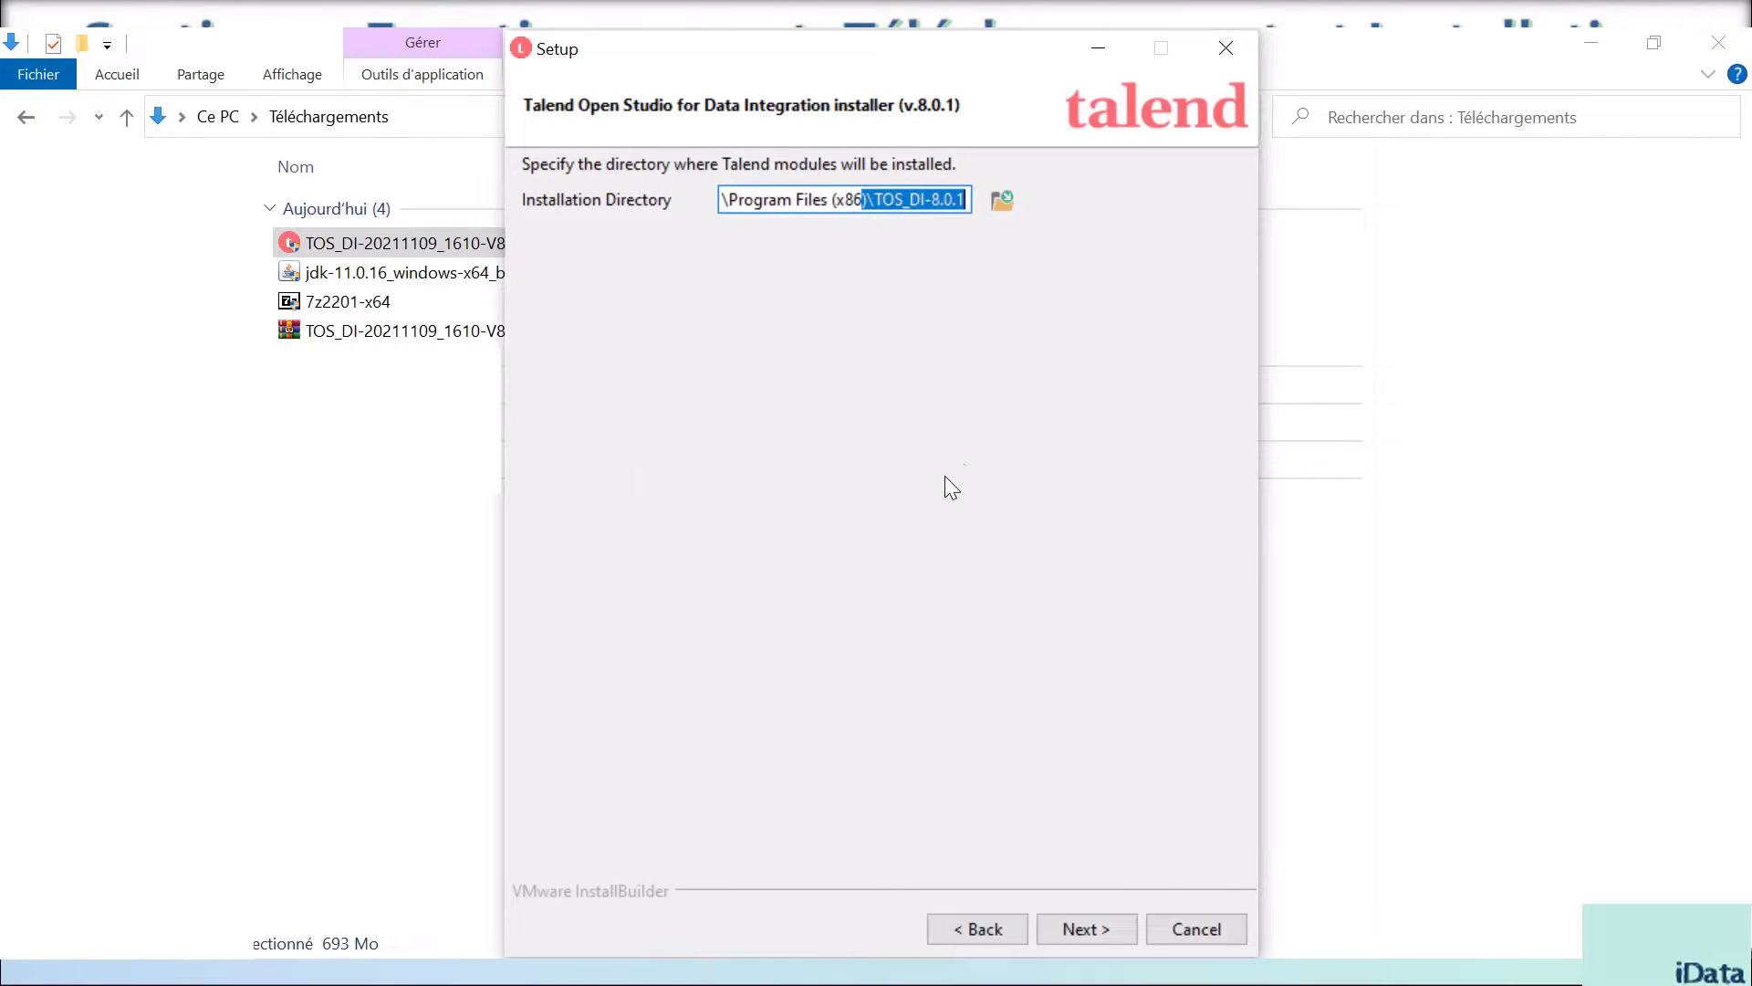
click(1083, 929)
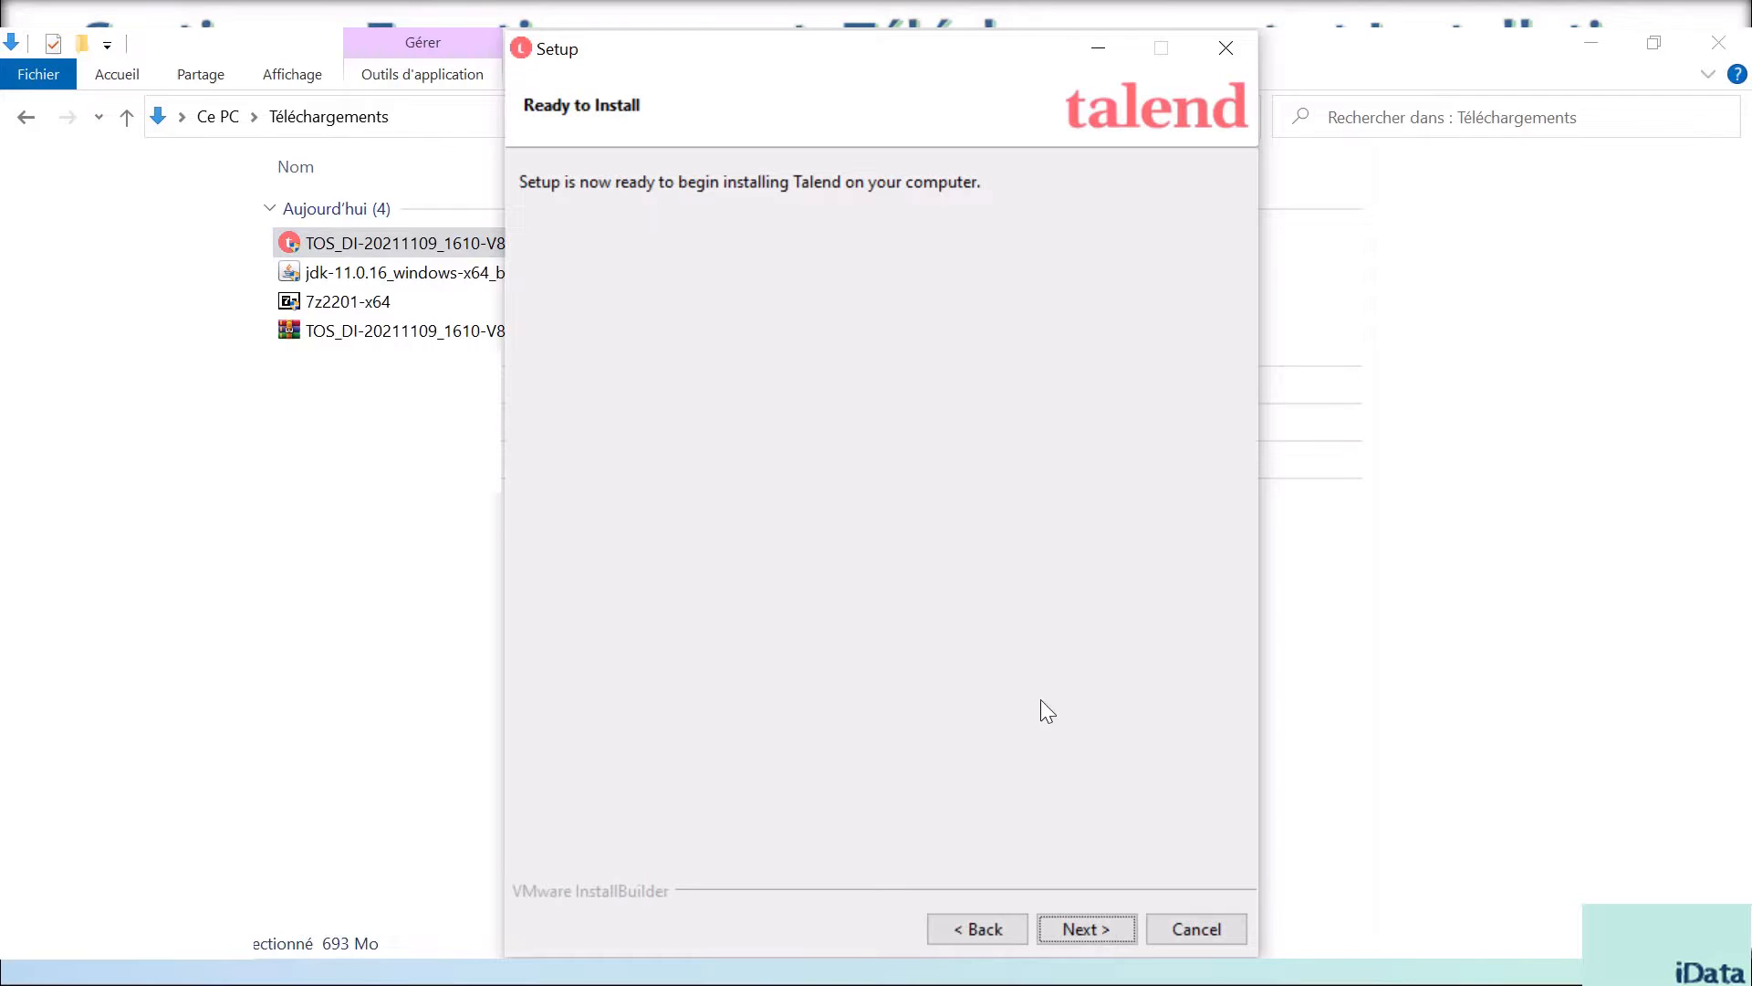
click(1086, 928)
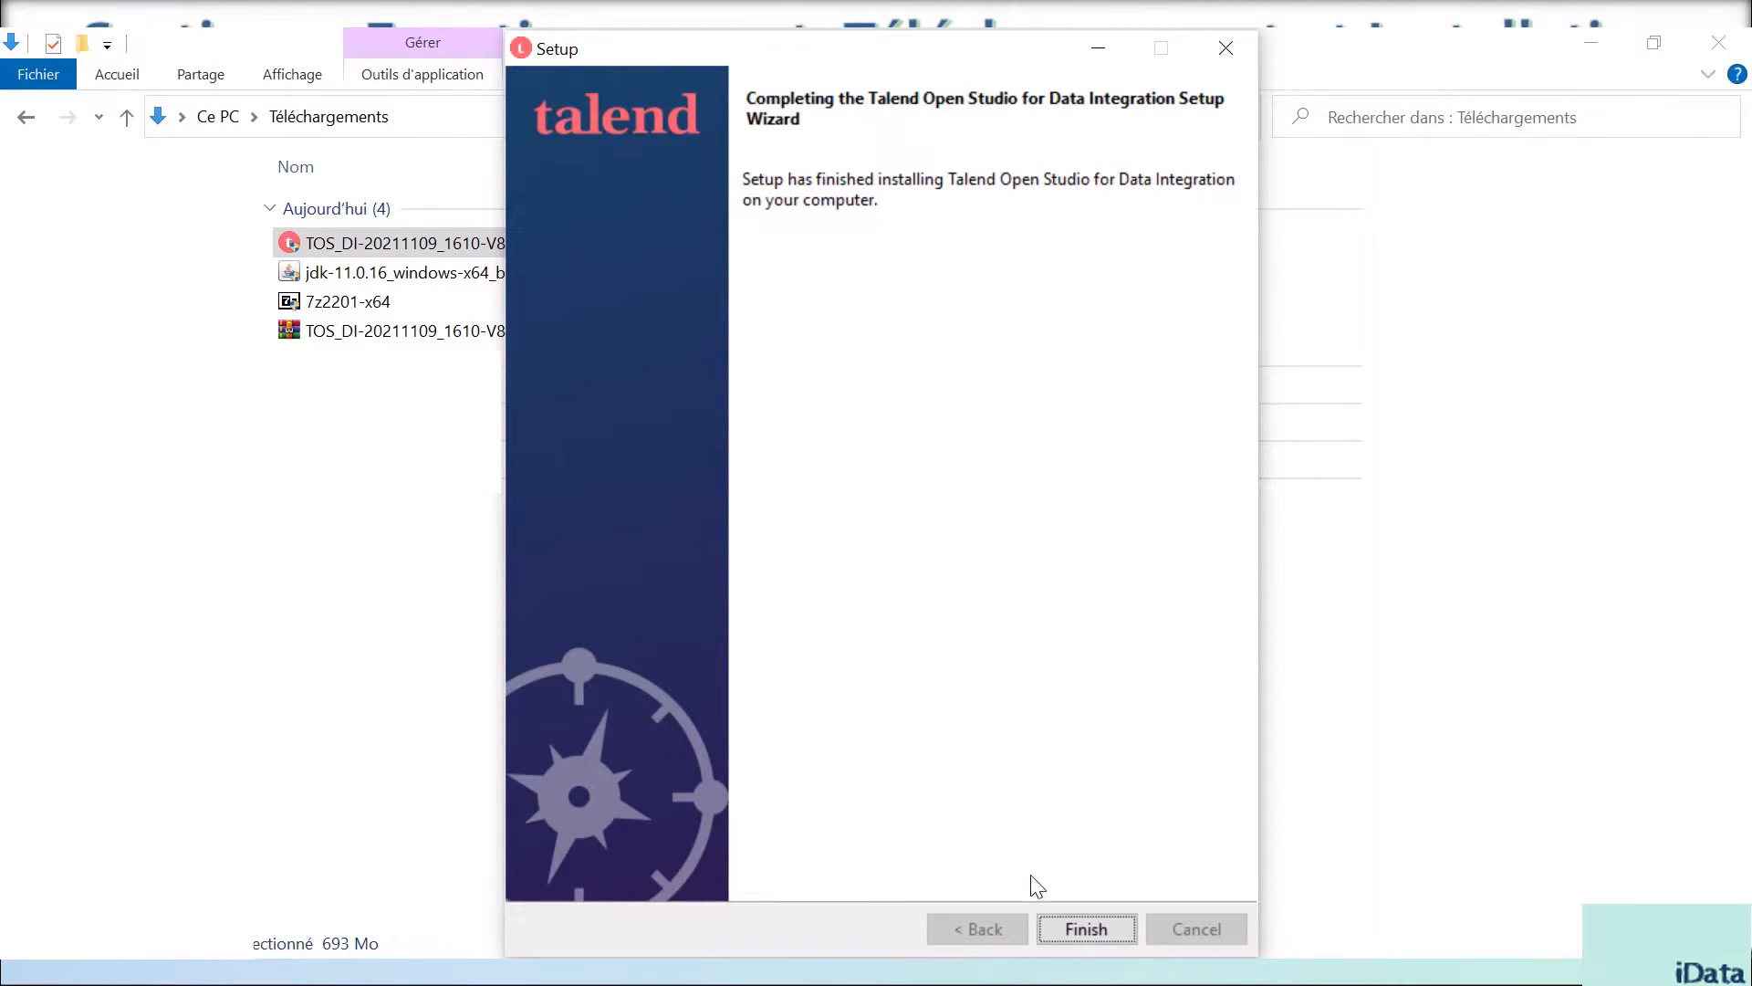
click(1086, 929)
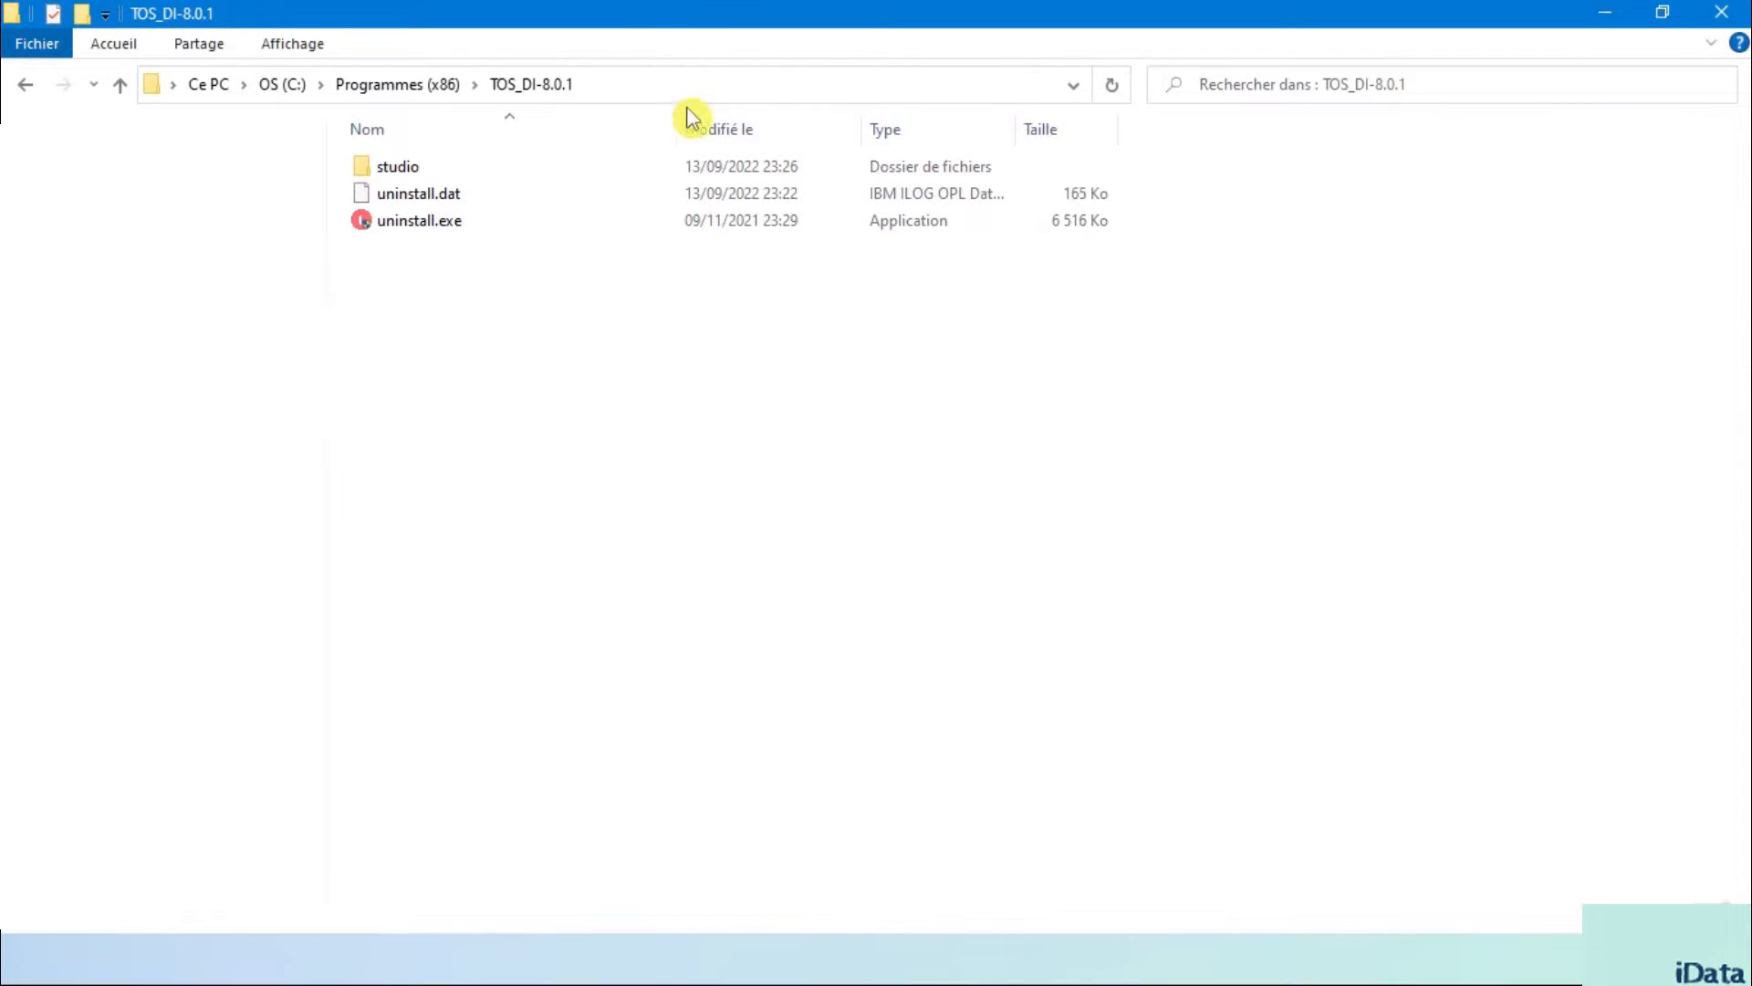
Try to launch TOS_DI-win-x86_64.exe from the studio folder inside C:\Program Files (x86)\TOS_DI-8.0.1
click(708, 82)
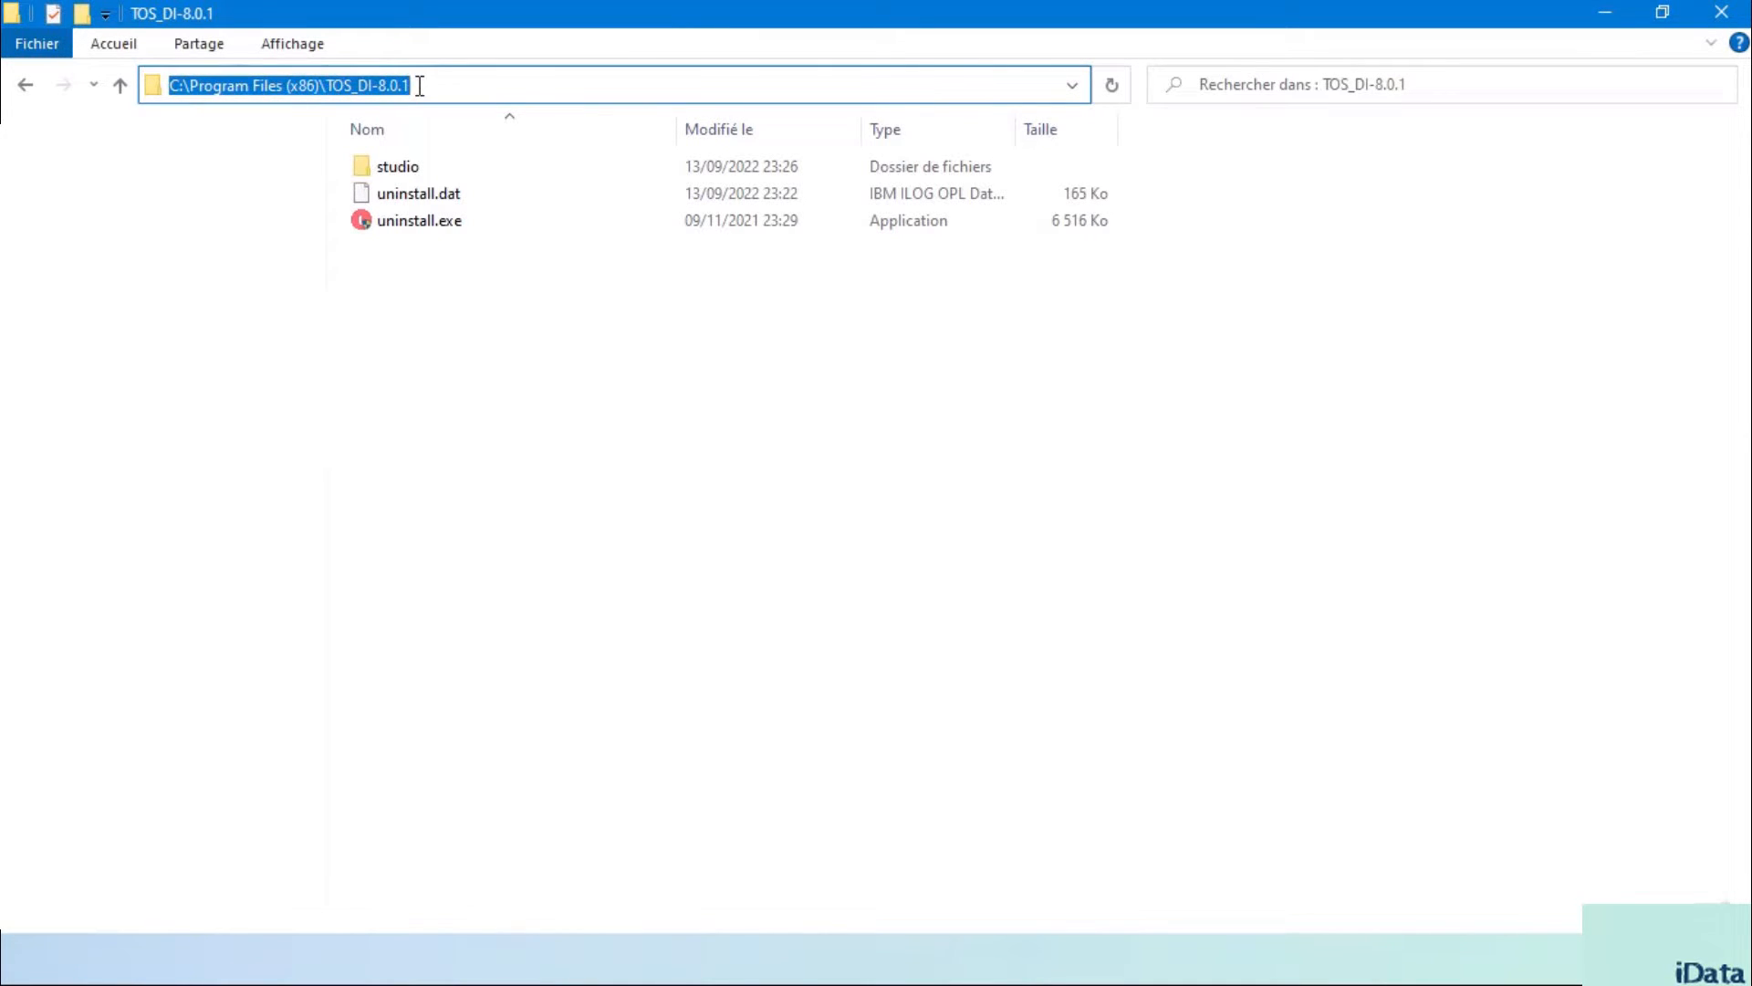
double_click(448, 167)
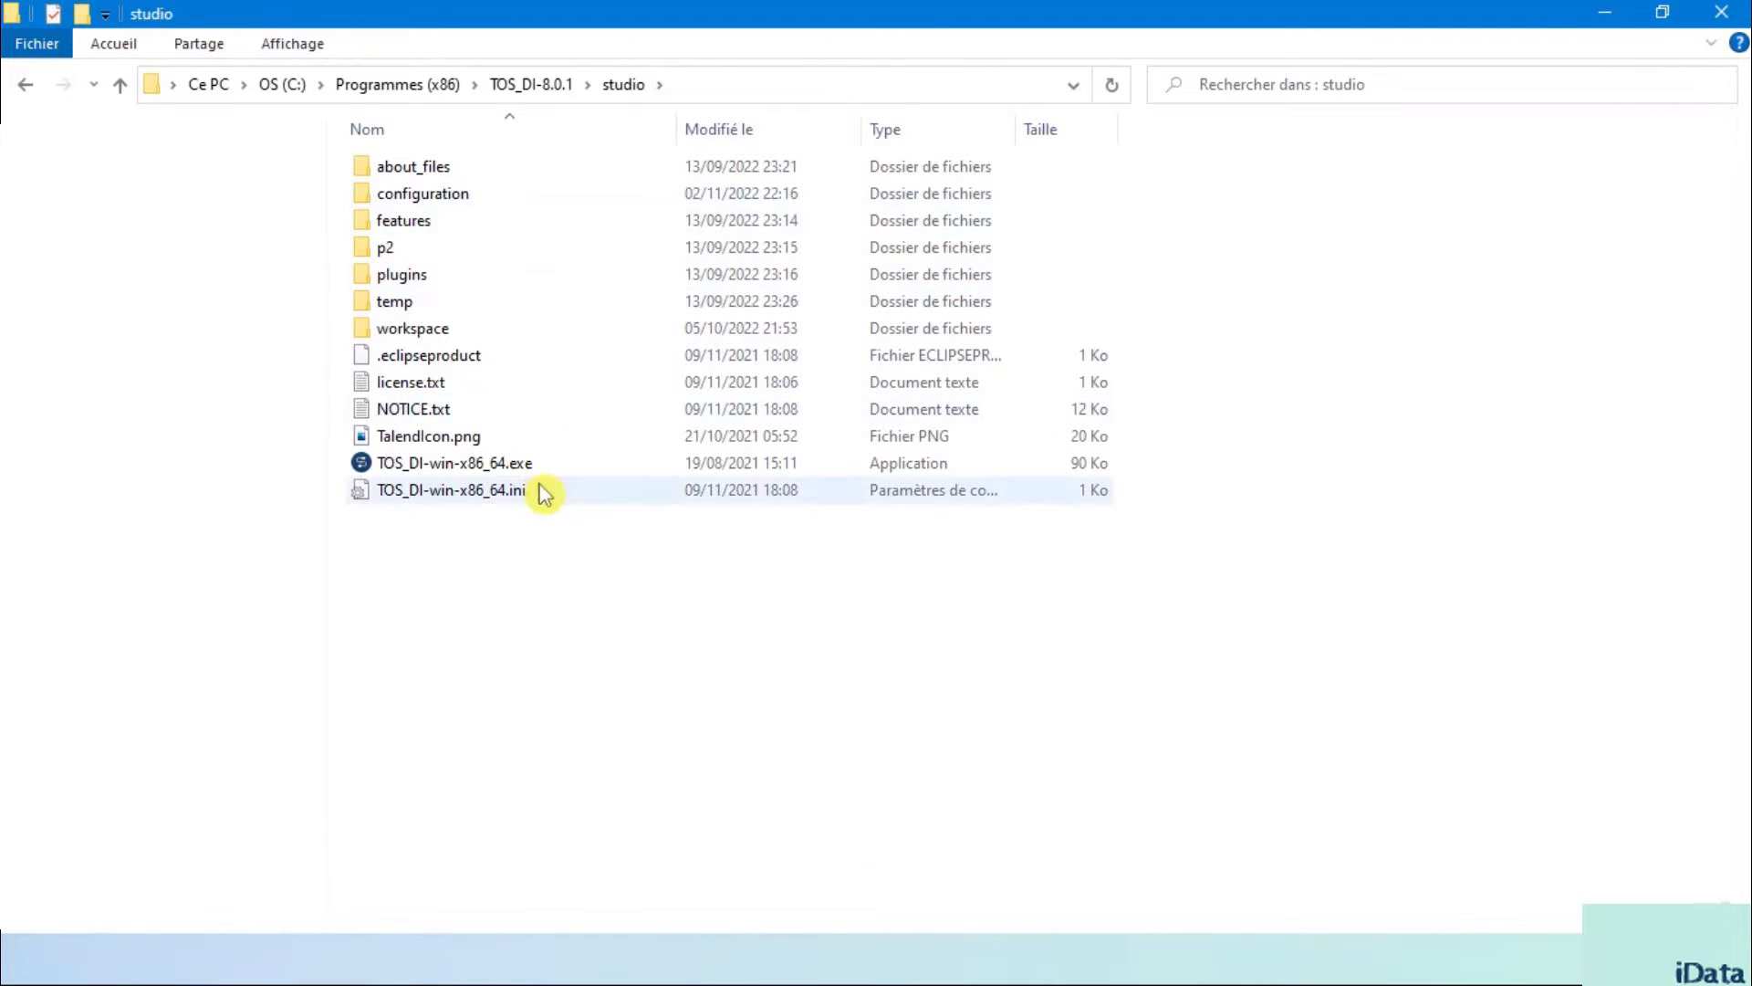
click(508, 467)
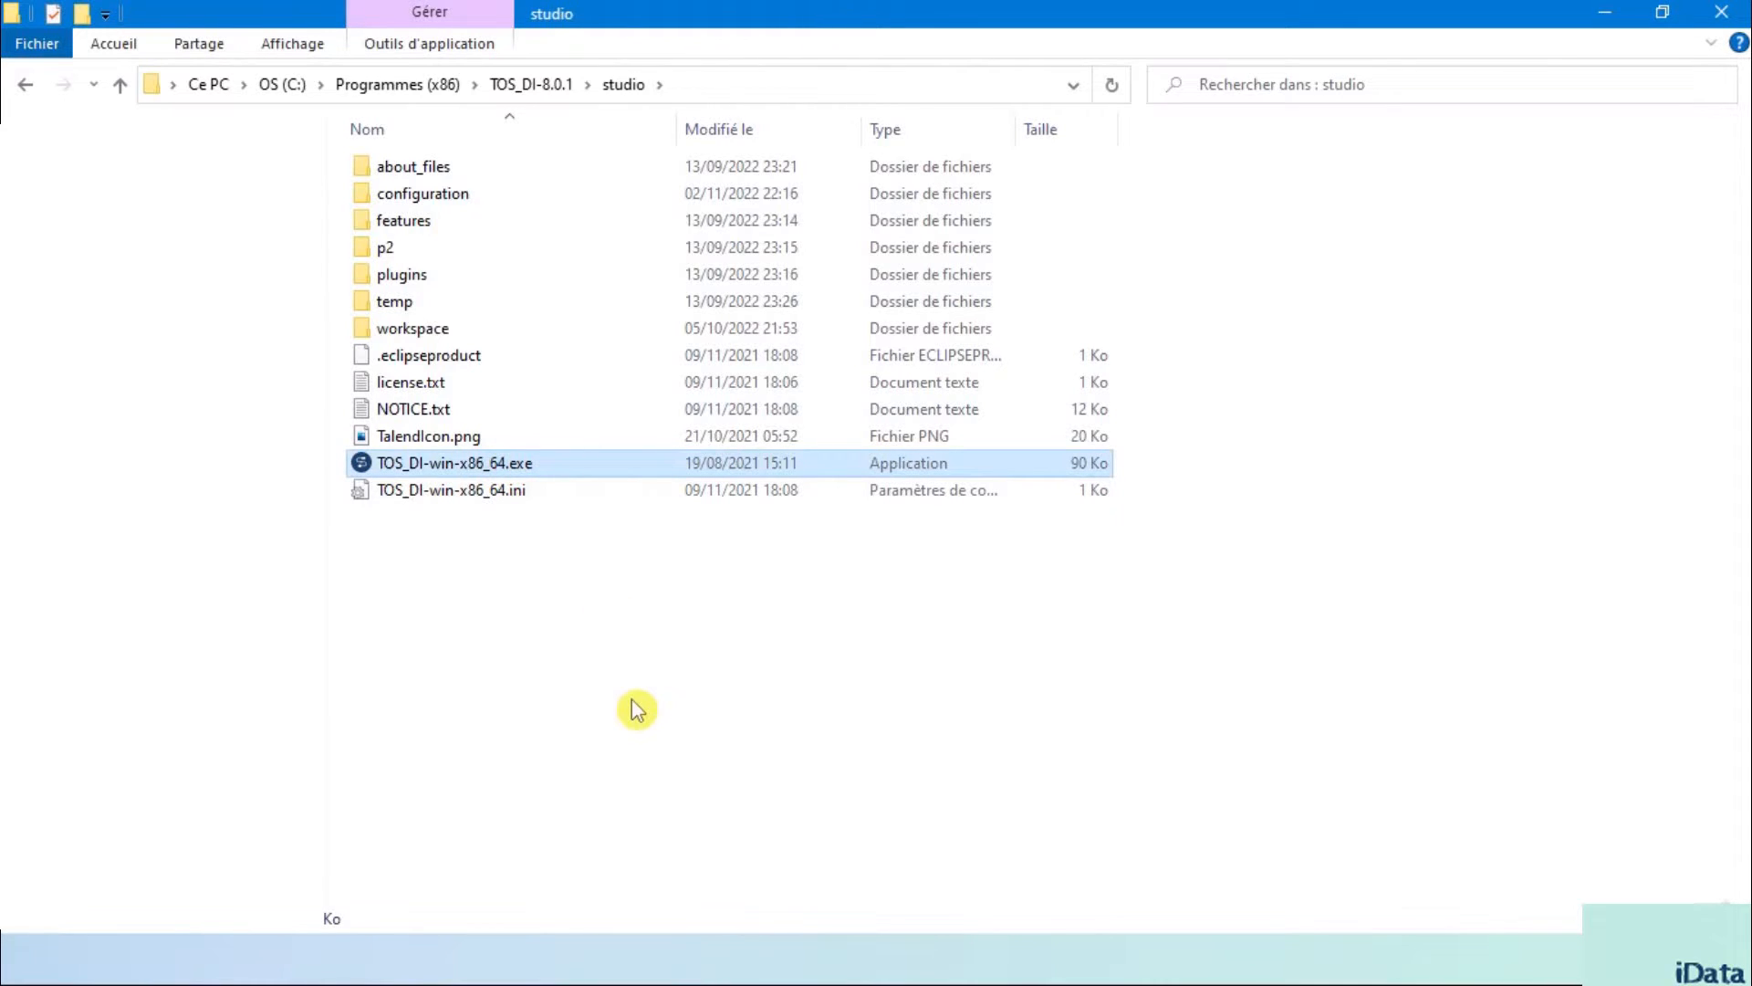
double_click(493, 472)
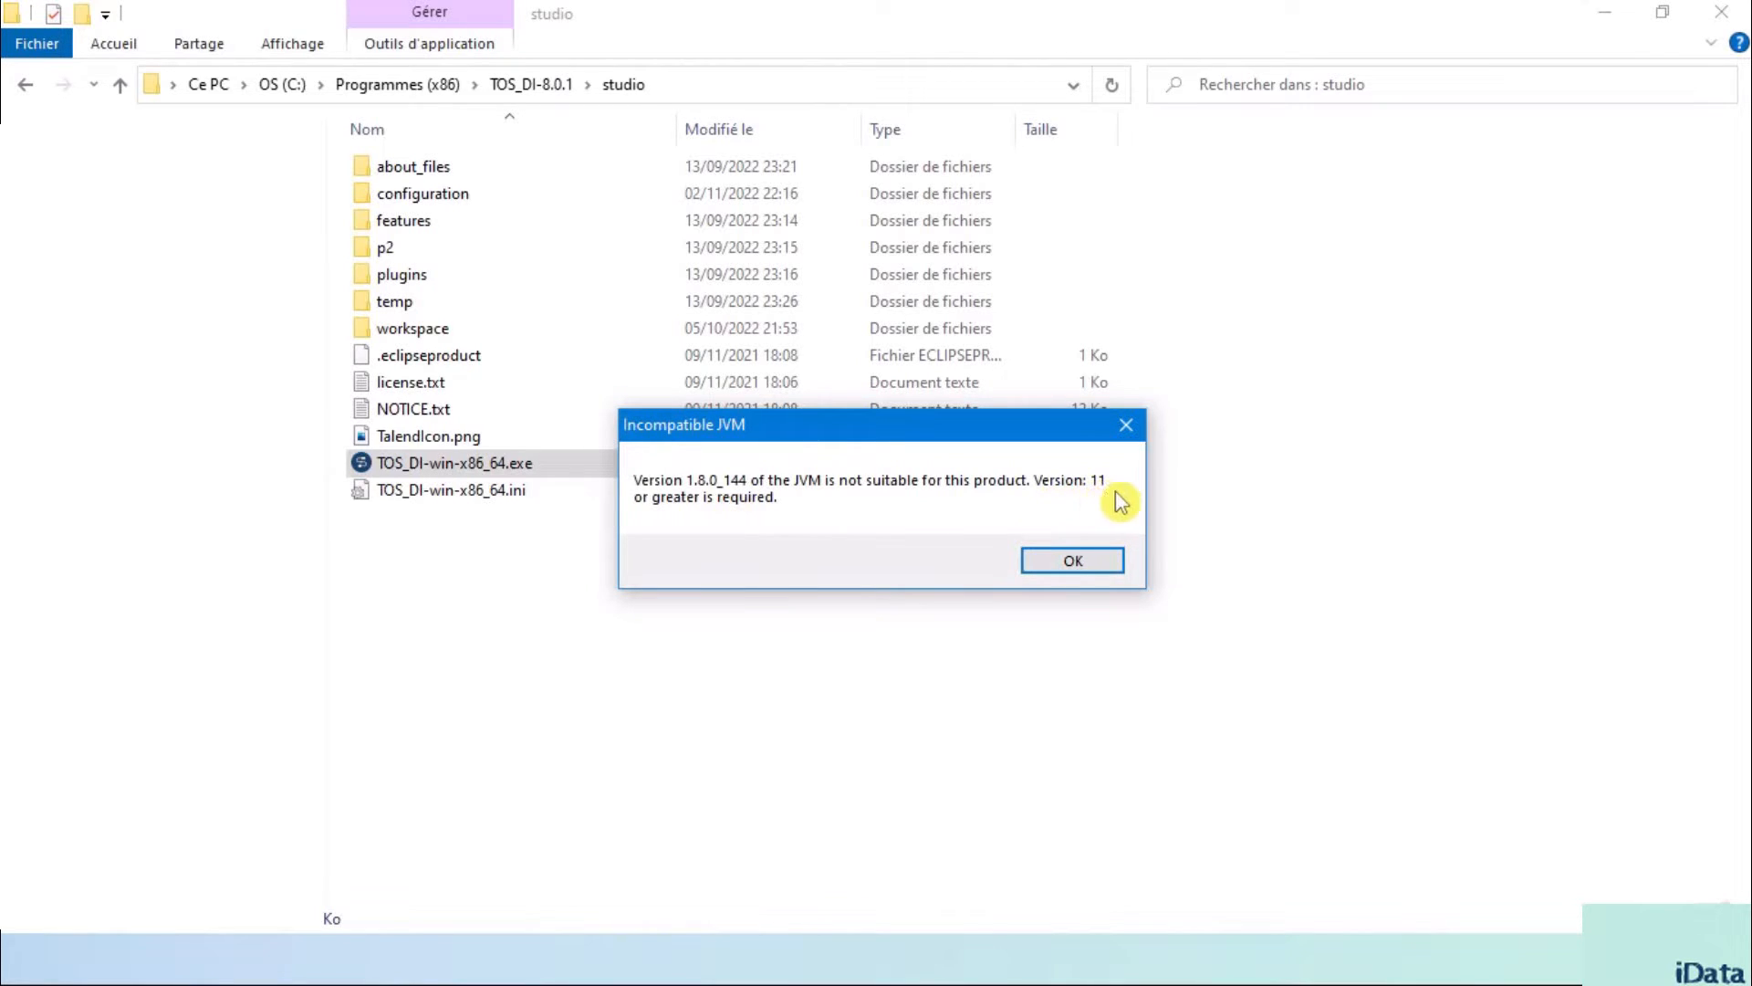
key(Return)
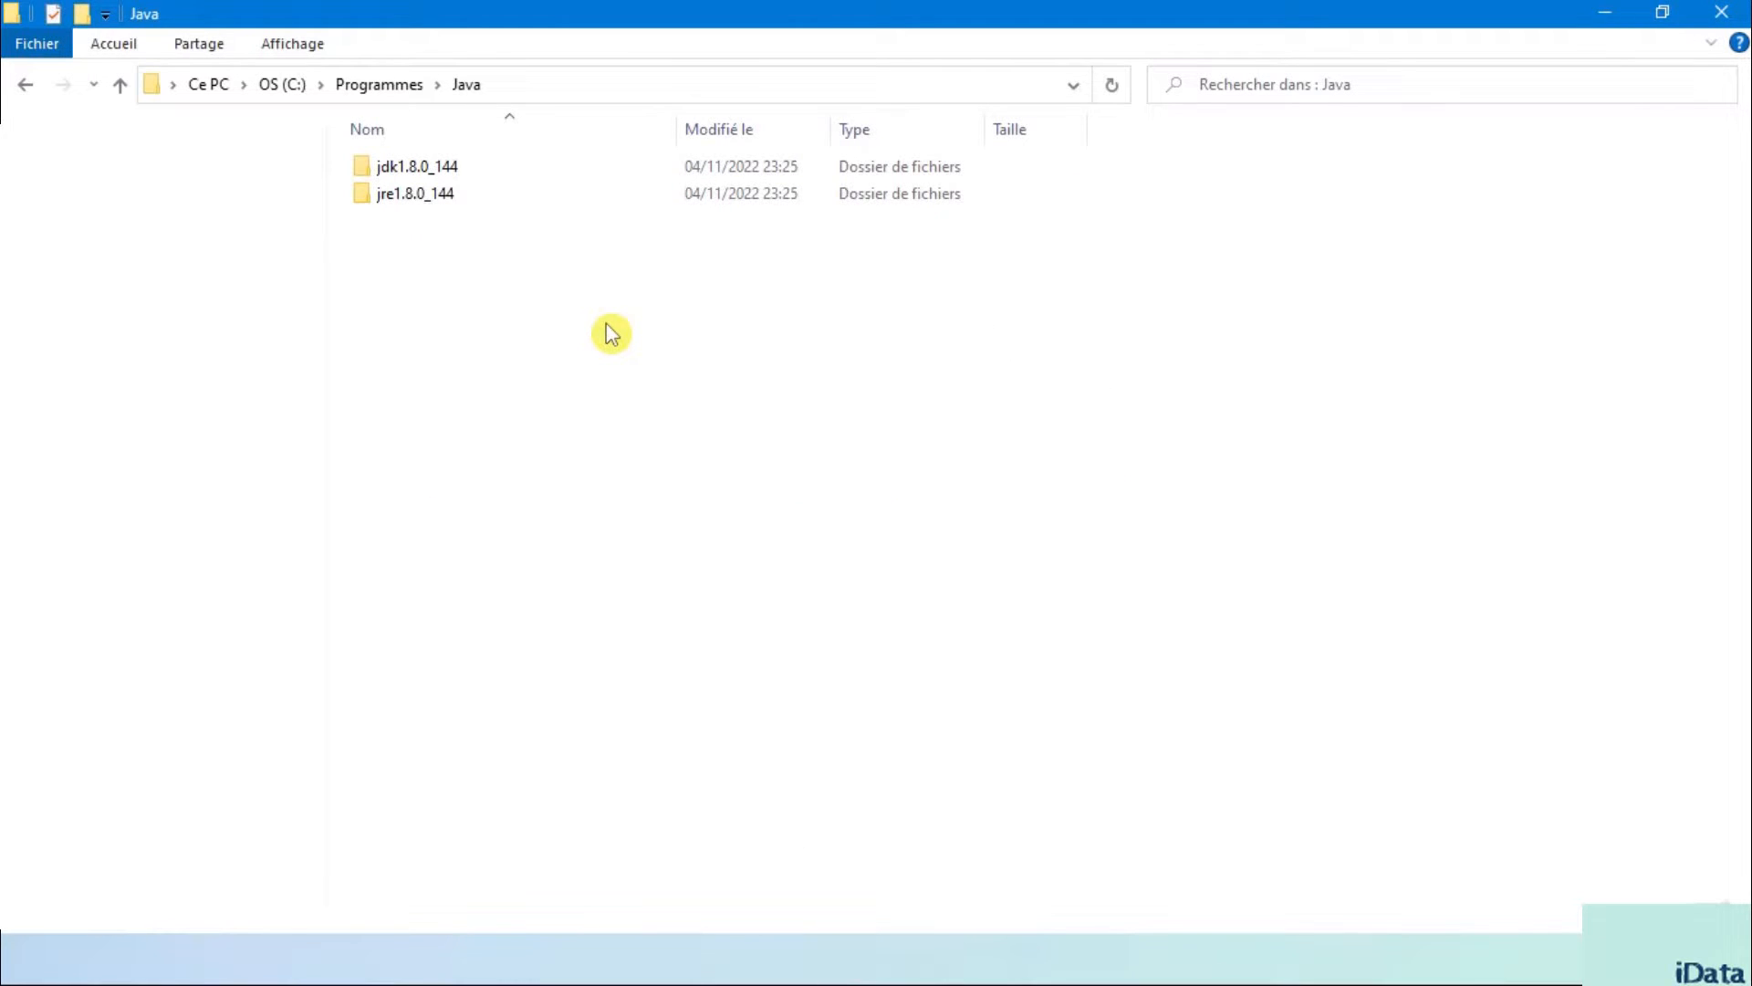
Check the Java versions in C:\Program Files\Java and run jdk-11.0.16_windows-x64_bin.exe from Téléchargements as administrator
click(606, 84)
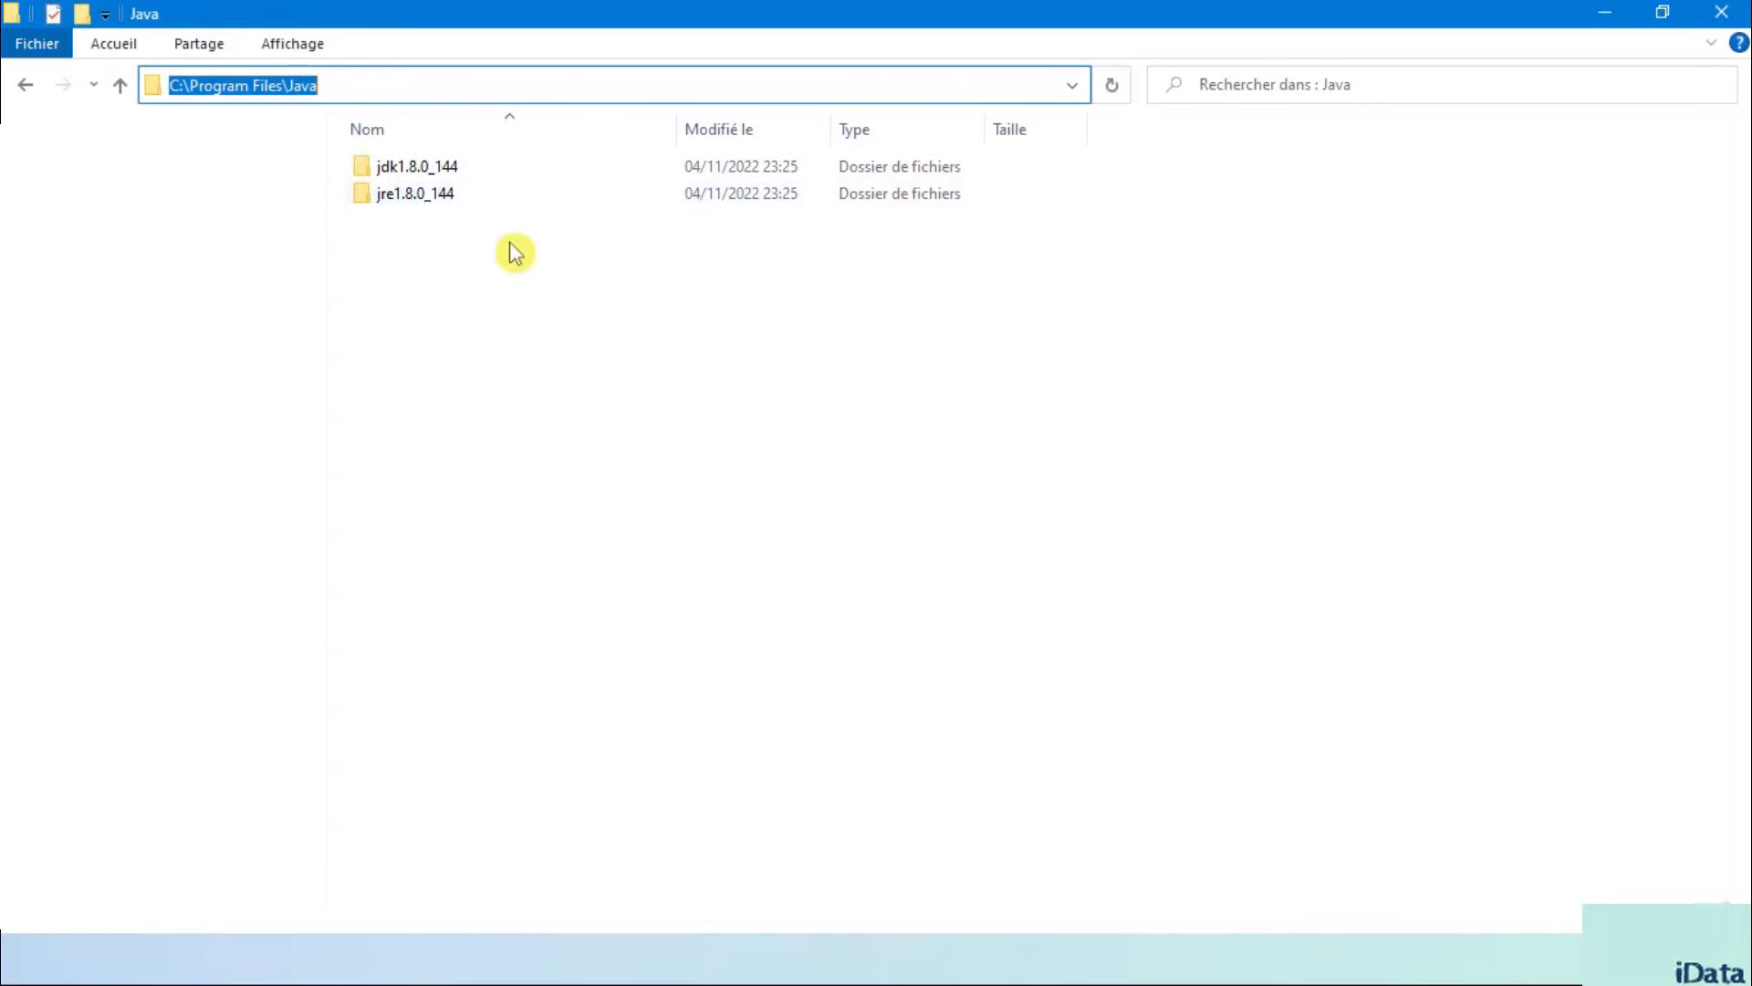
click(522, 278)
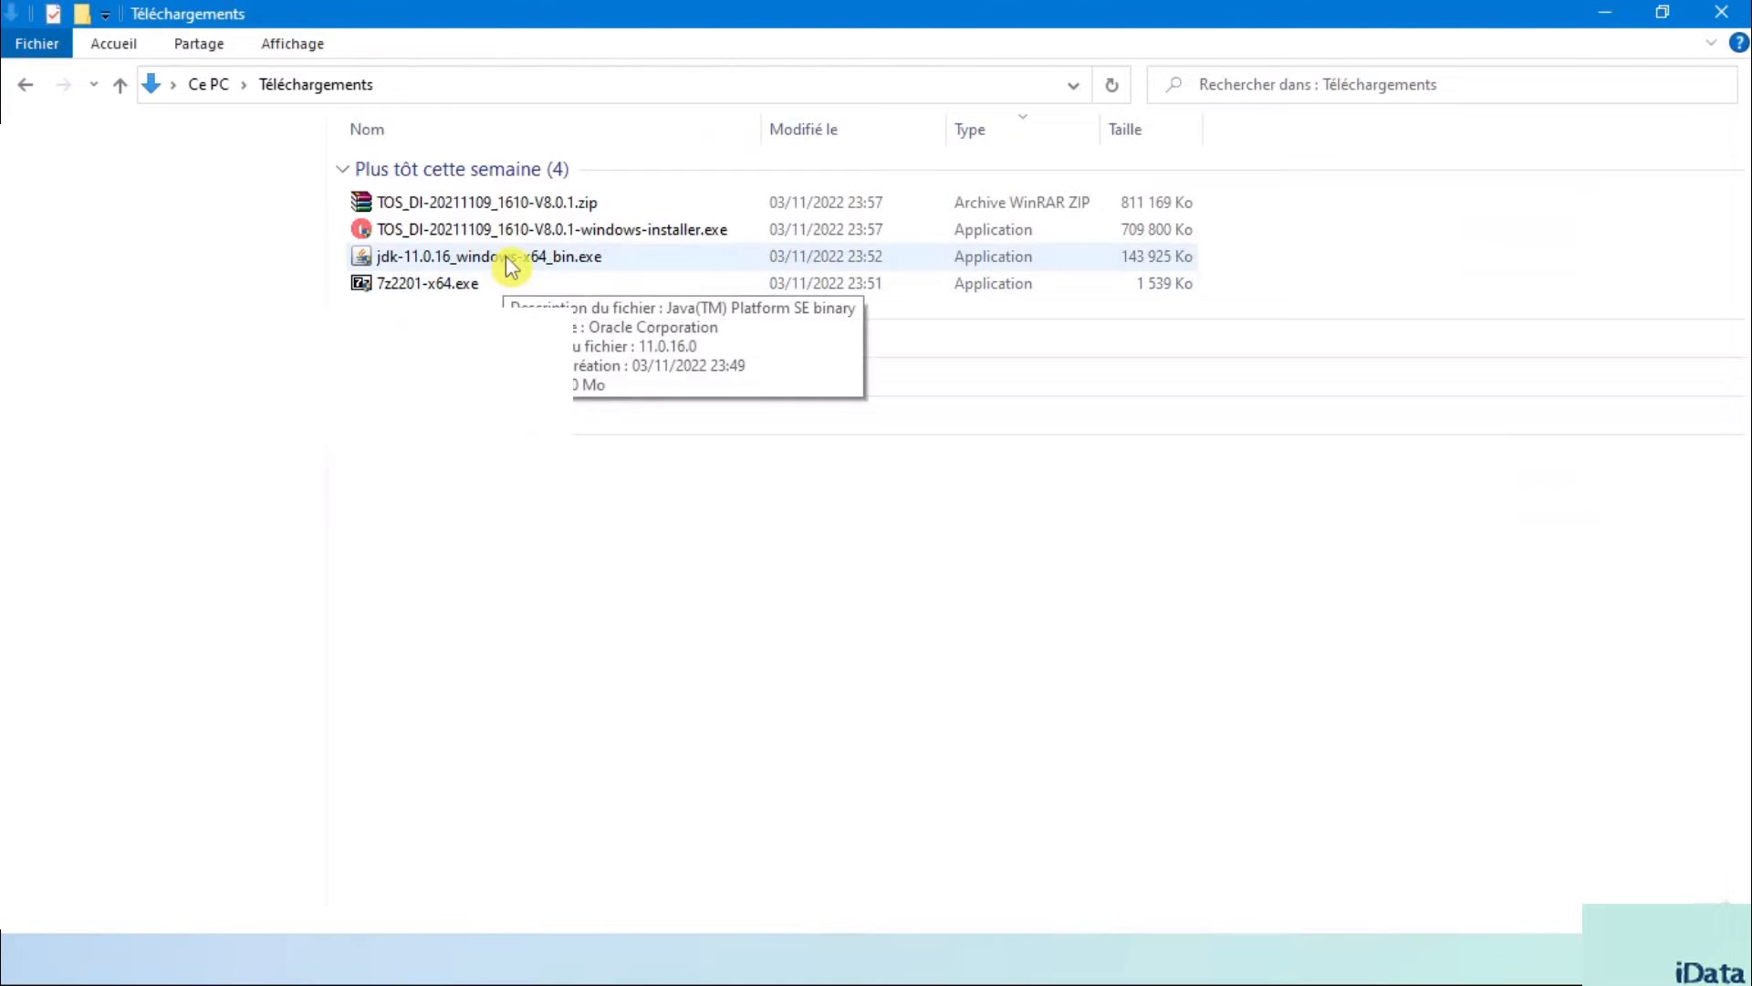
click(510, 263)
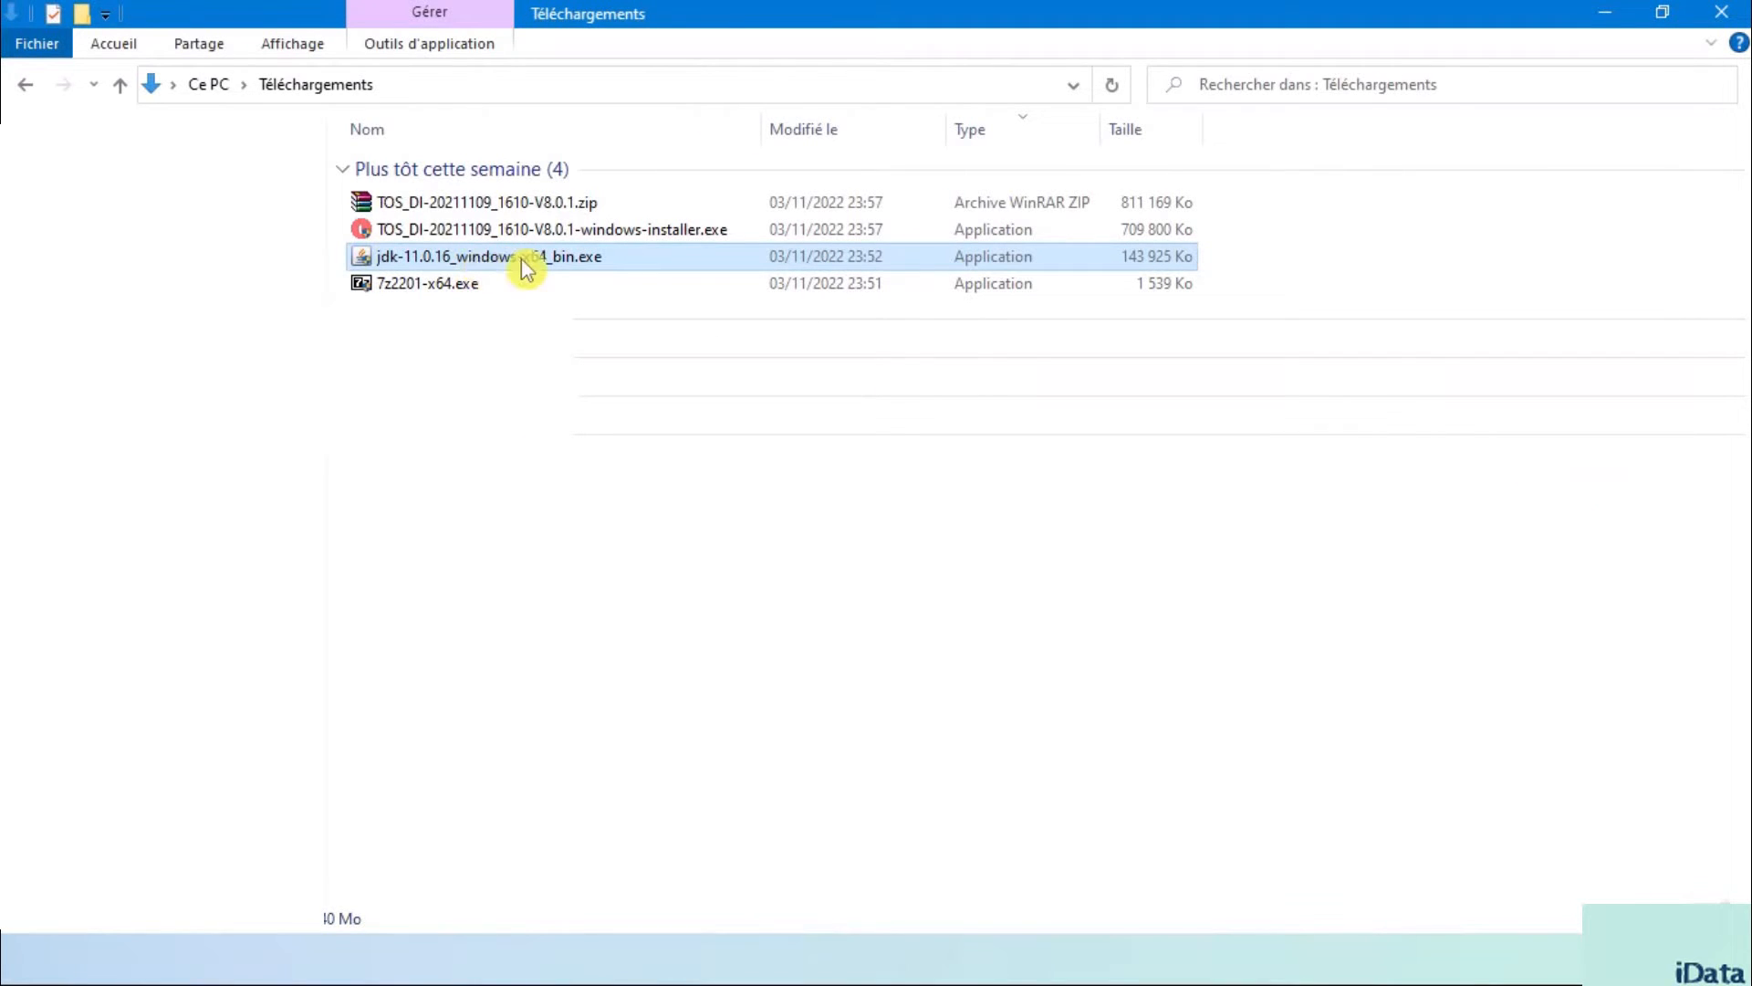
double_click(529, 264)
right_click(560, 265)
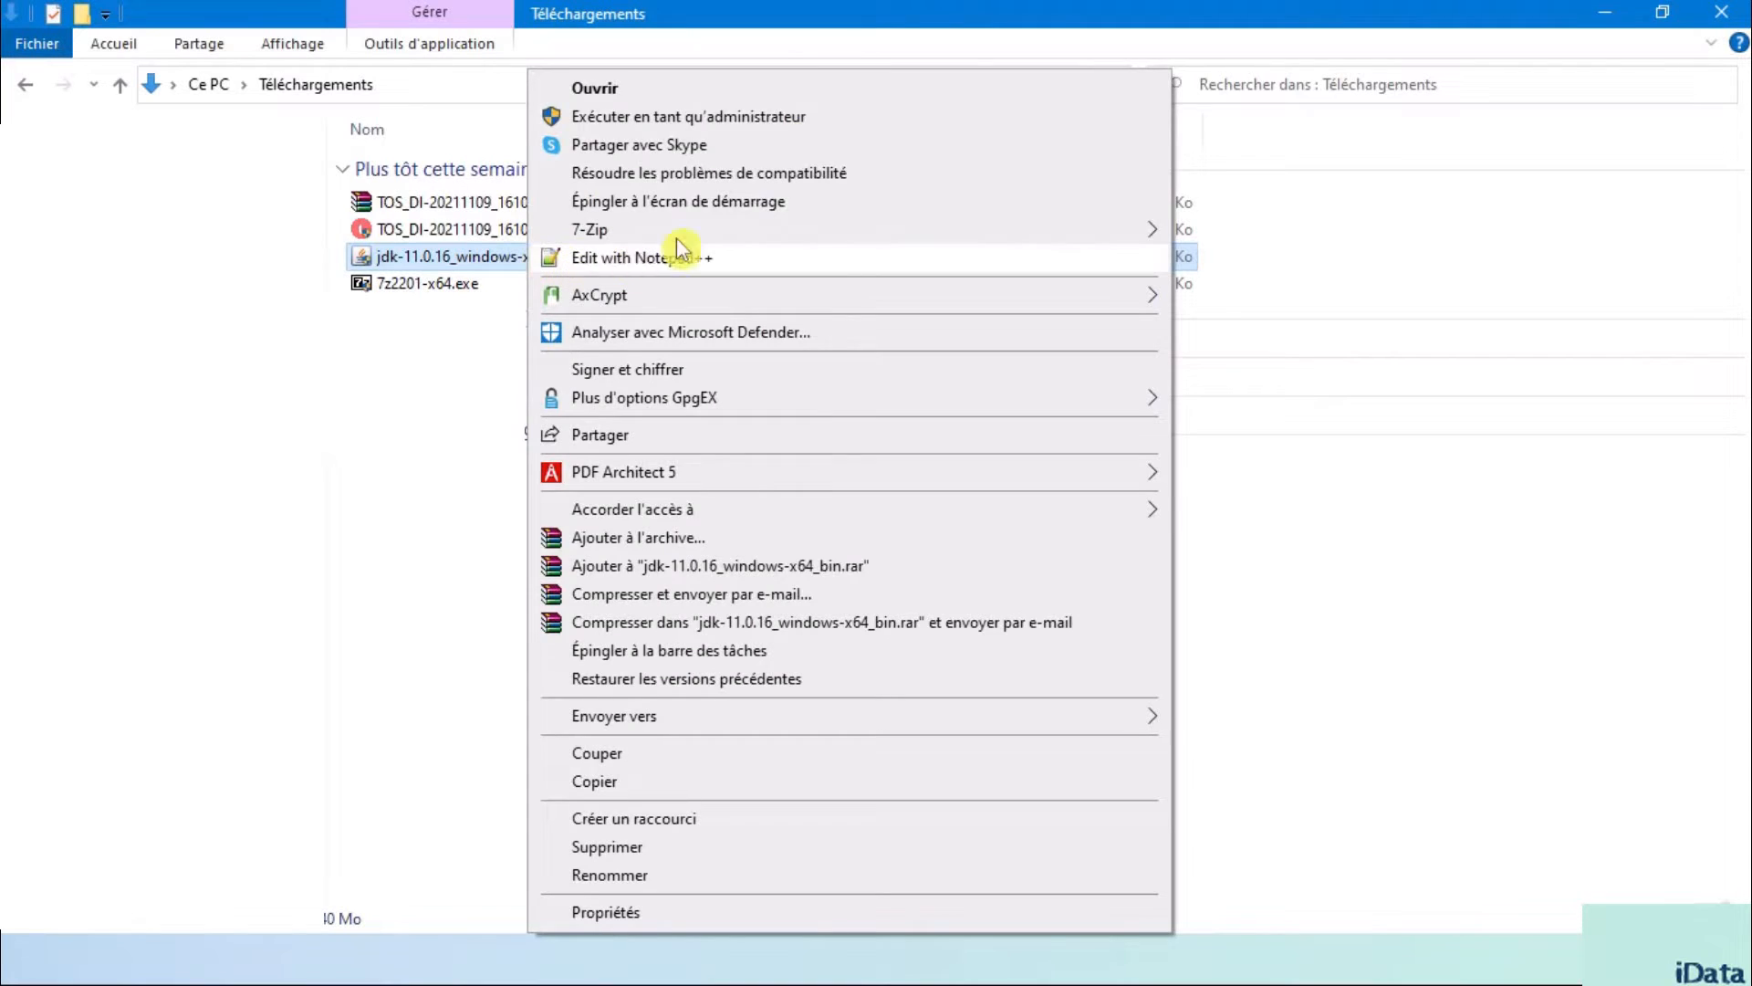
click(748, 117)
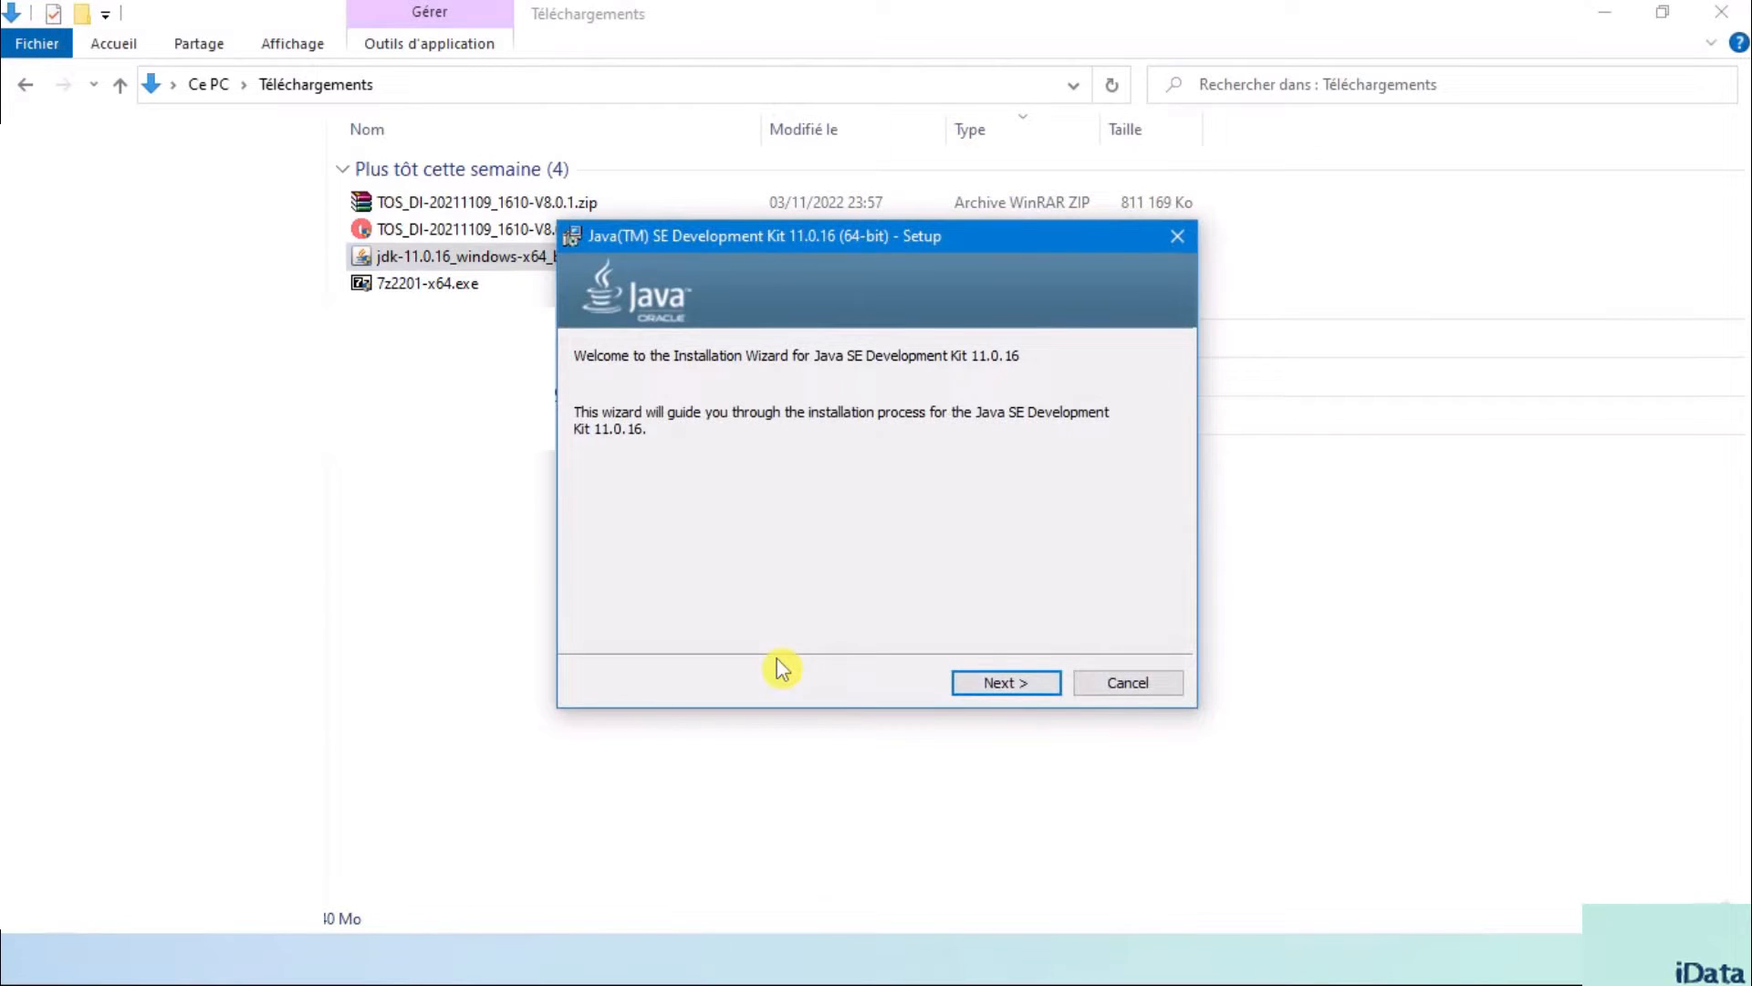
Install Java SE Development Kit 11.0.16 in the default folder C:\Program Files\Java\jdk-11.0.16\ and close the installer
click(1013, 691)
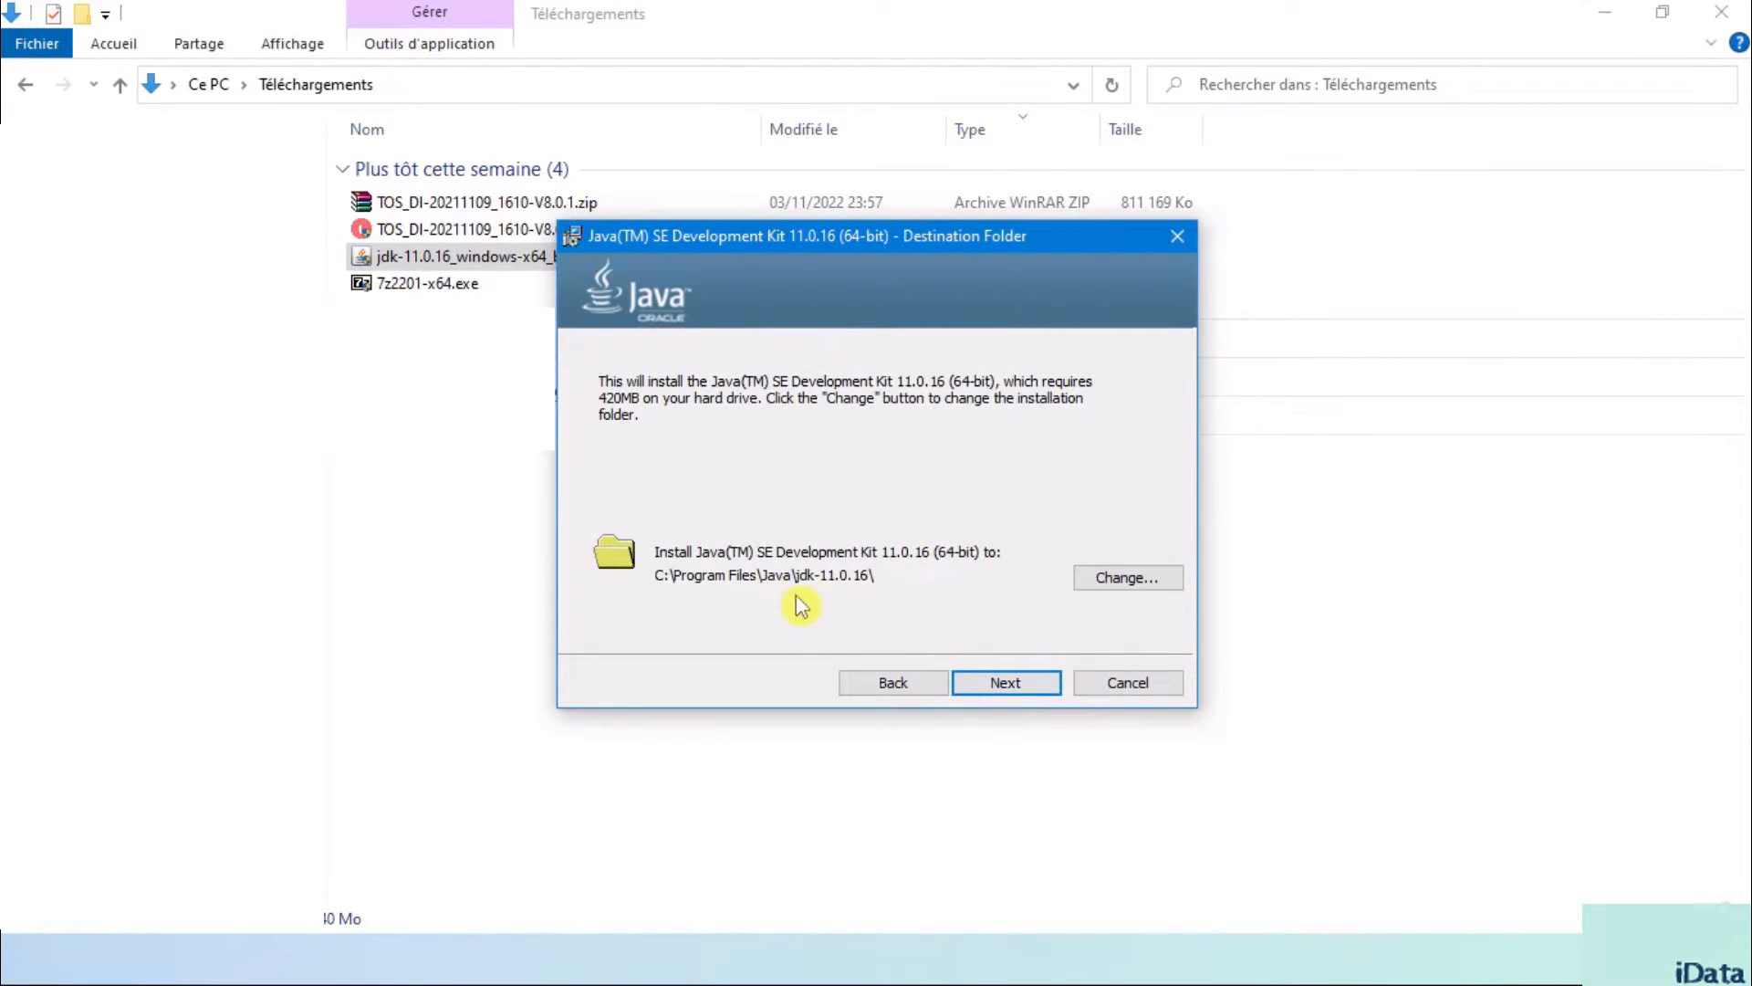
click(1009, 691)
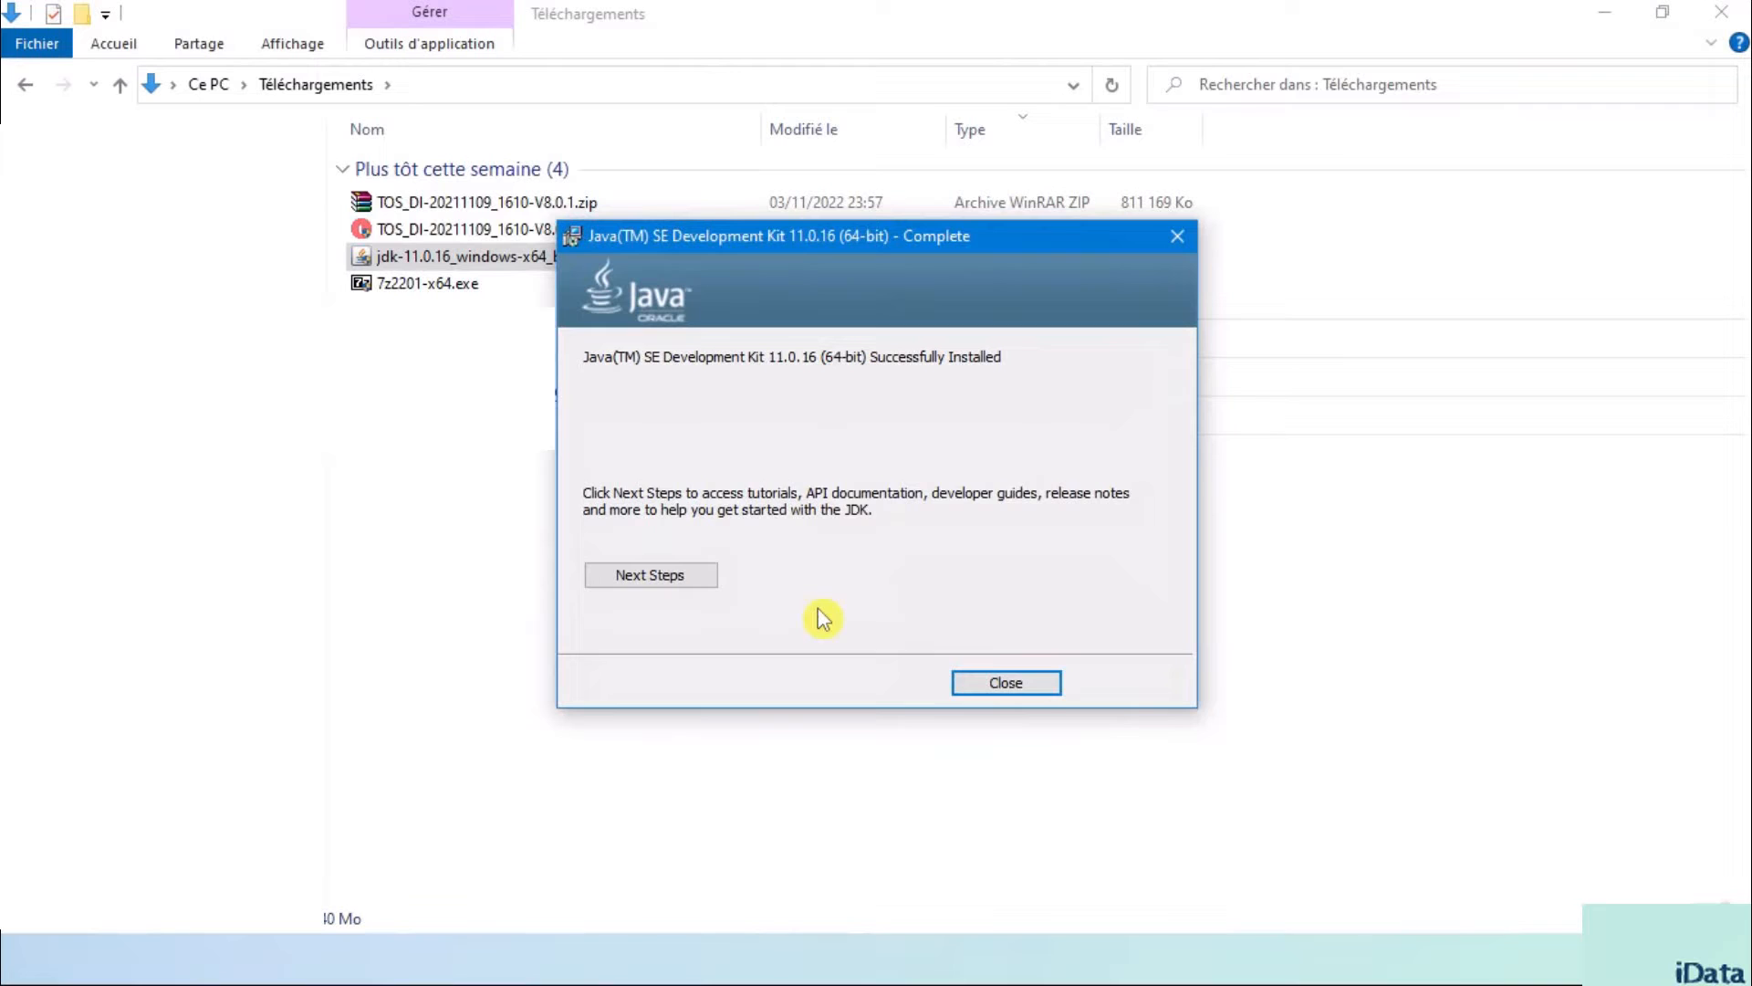
click(1008, 685)
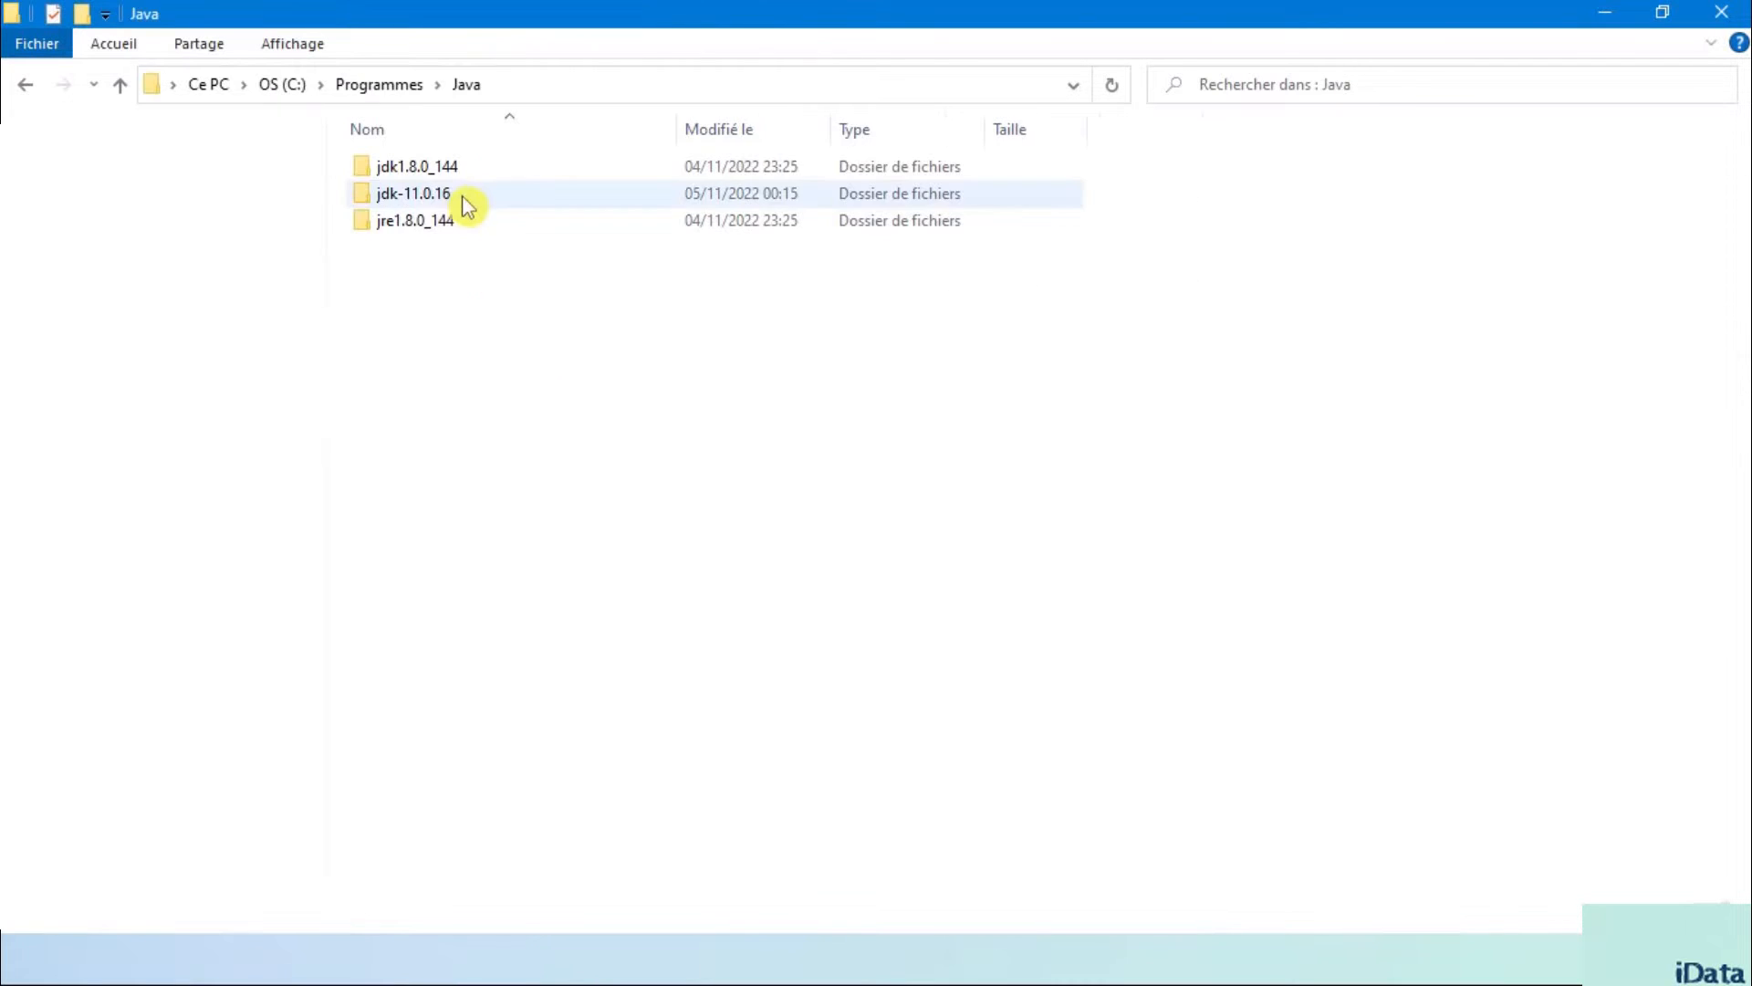
Check the jdk-11.0.16 folder in C:\Program Files\Java and try again to launch TOS_DI-win-x86_64.exe from Talend's studio folder
click(462, 201)
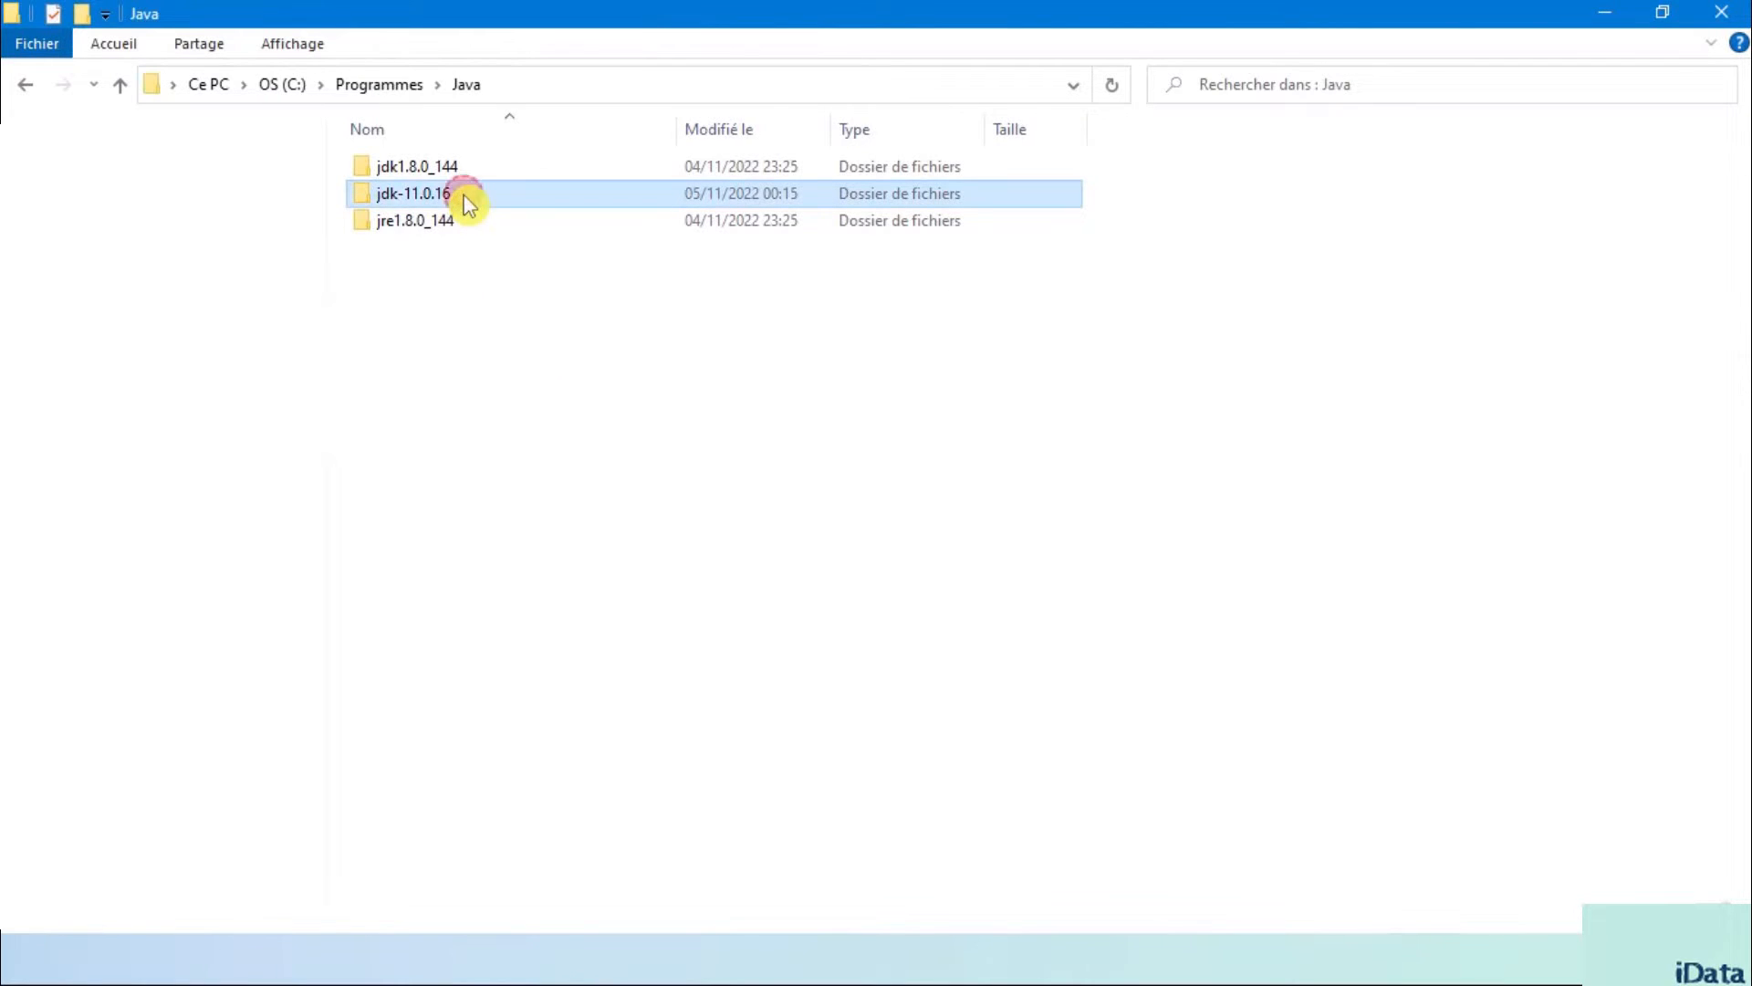
double_click(513, 200)
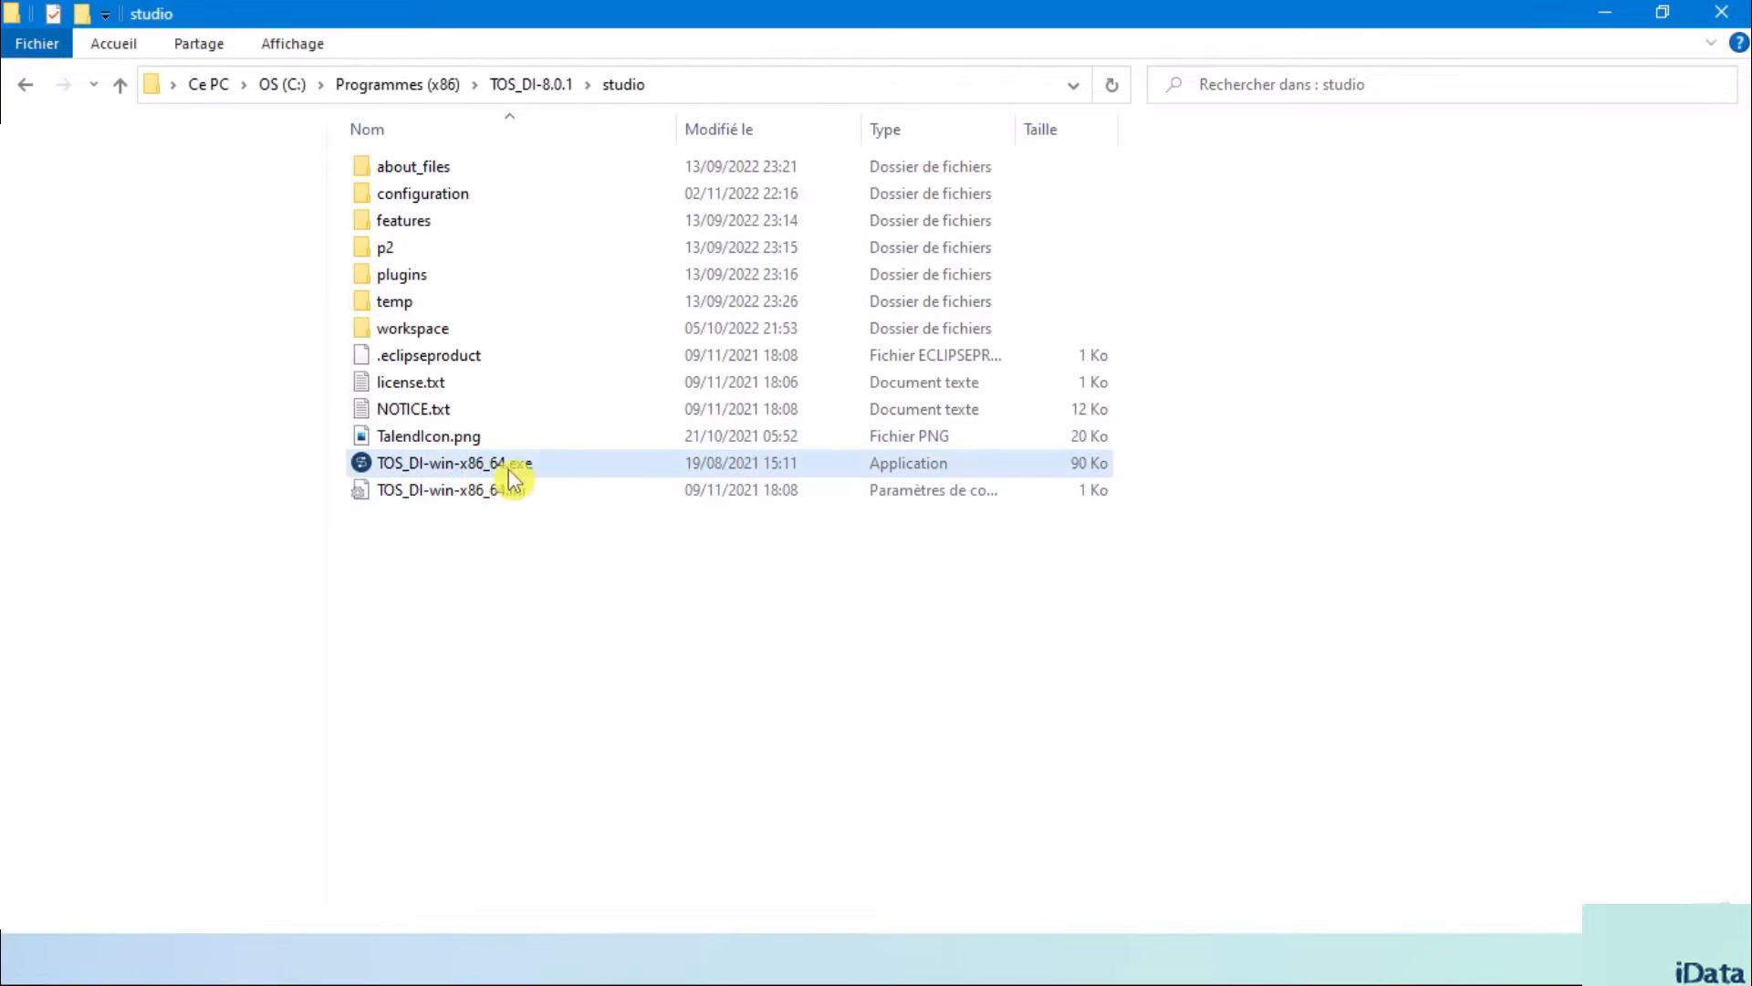
double_click(480, 465)
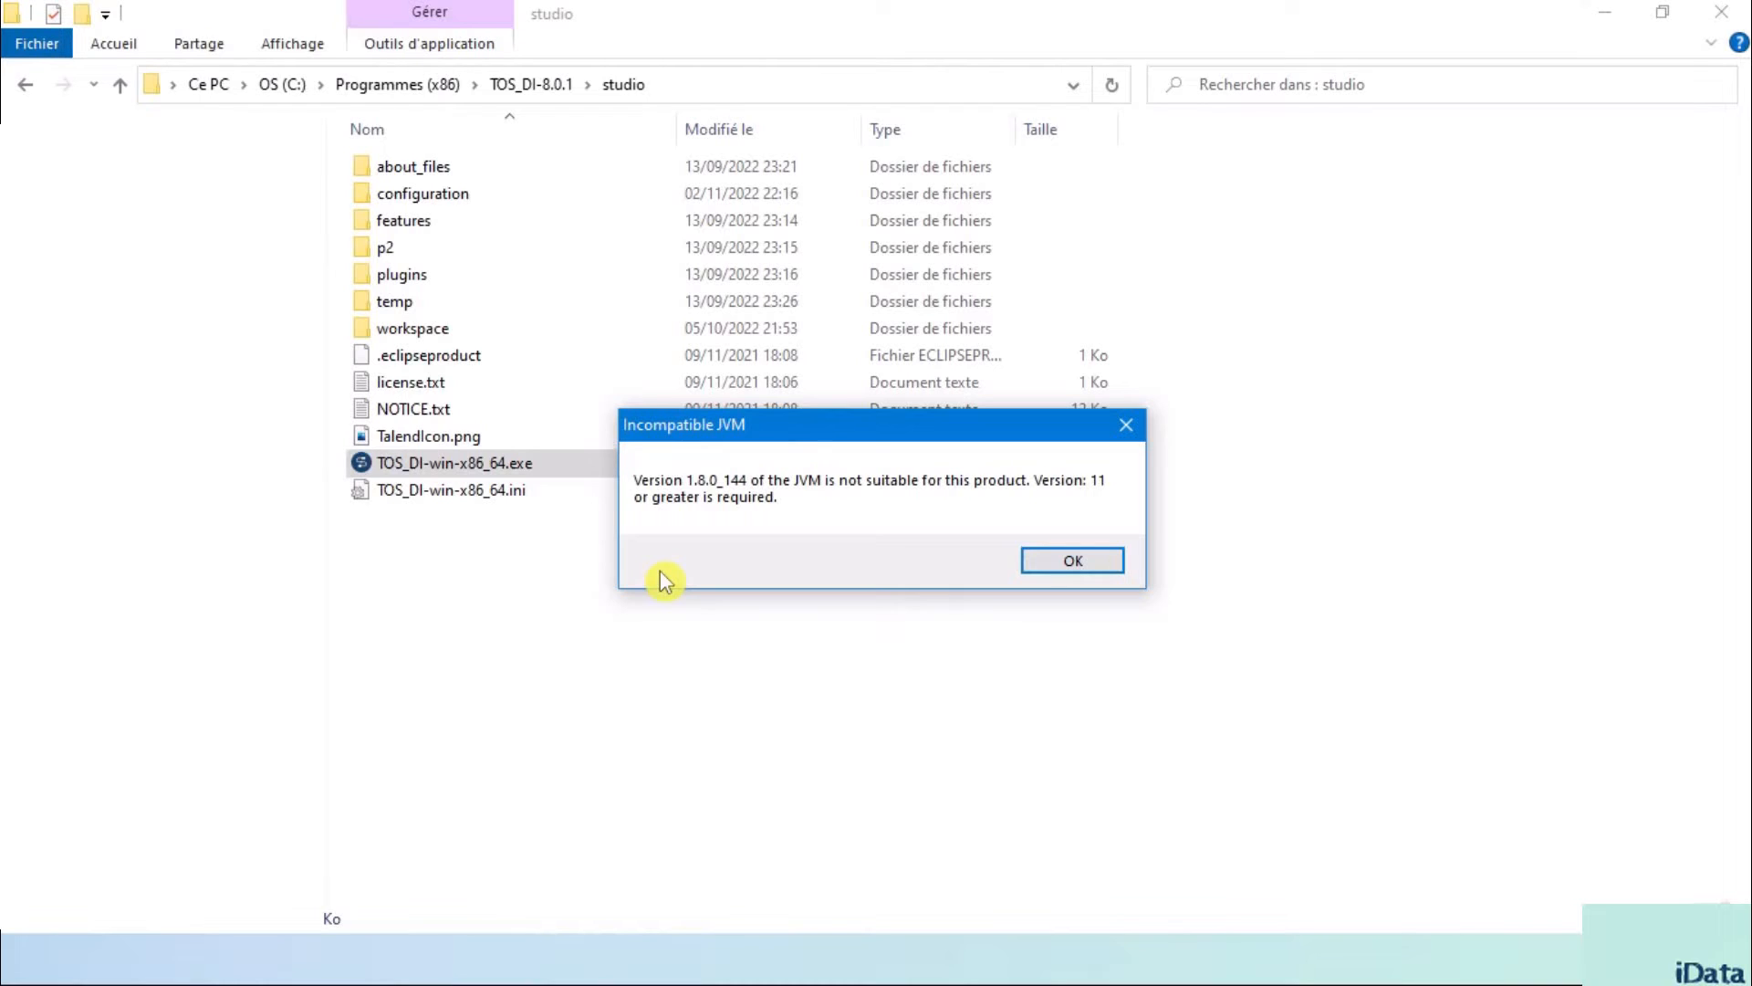
key(Return)
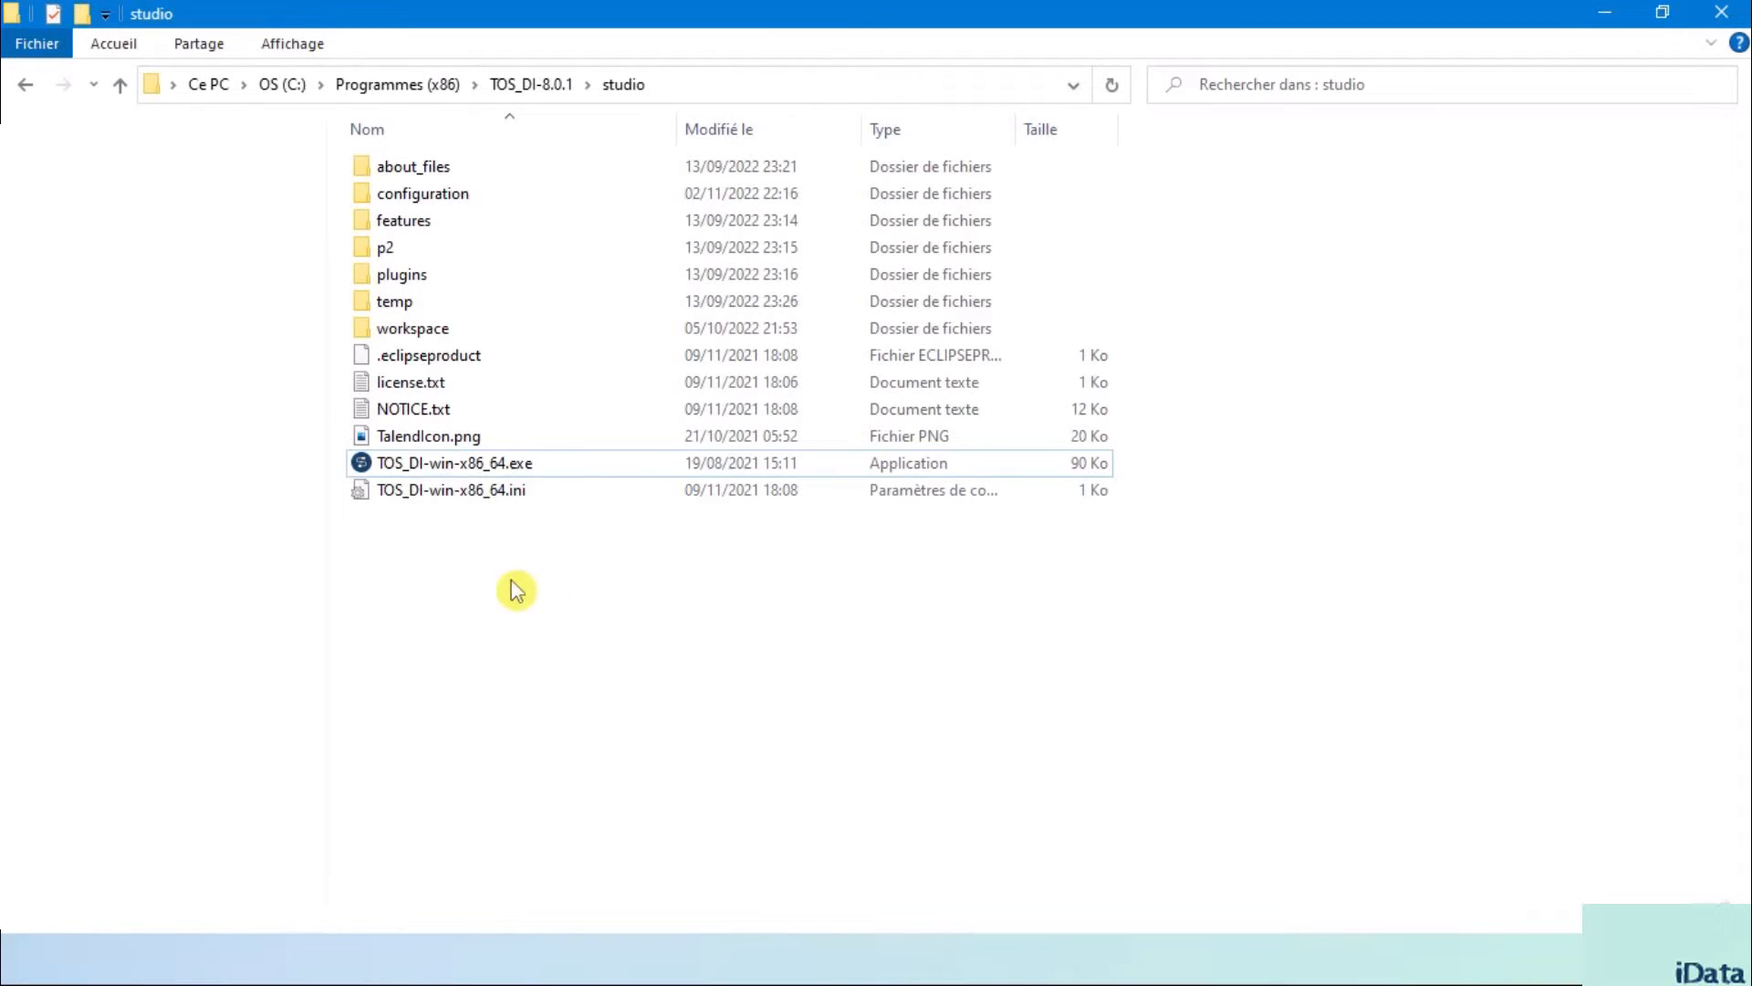
Create a new text document in the studio folder and name it start_studio.bat, accepting the extension change
right_click(473, 571)
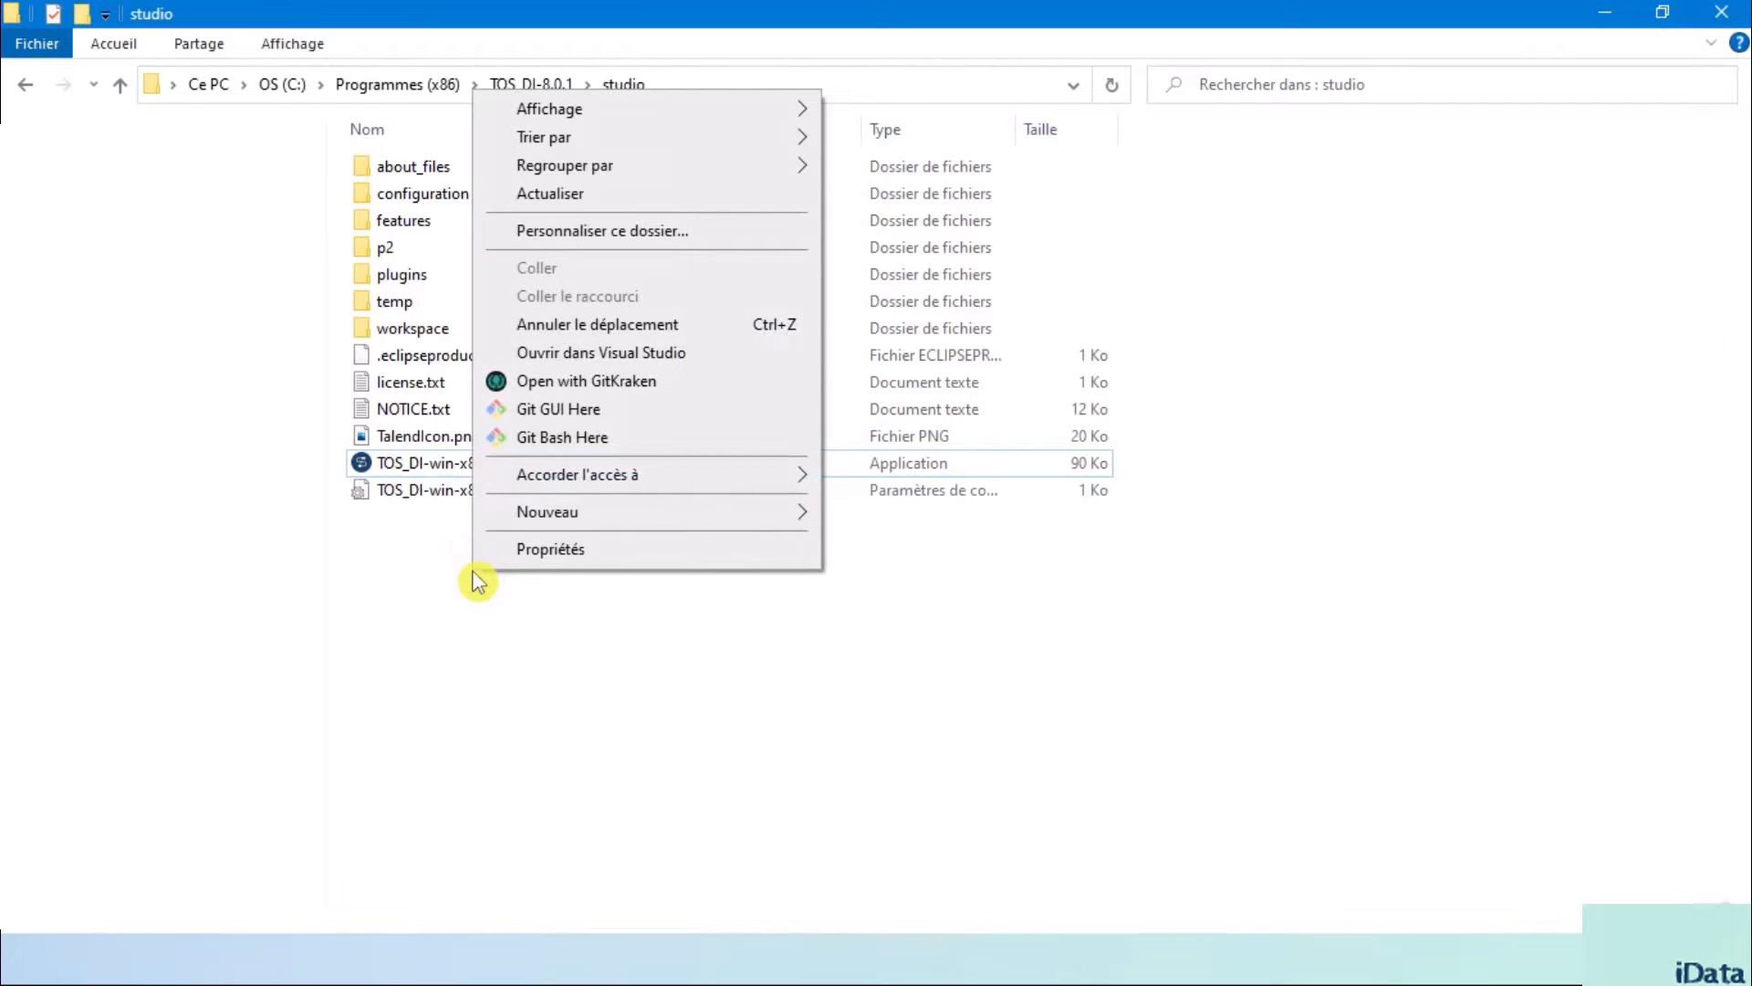
click(611, 518)
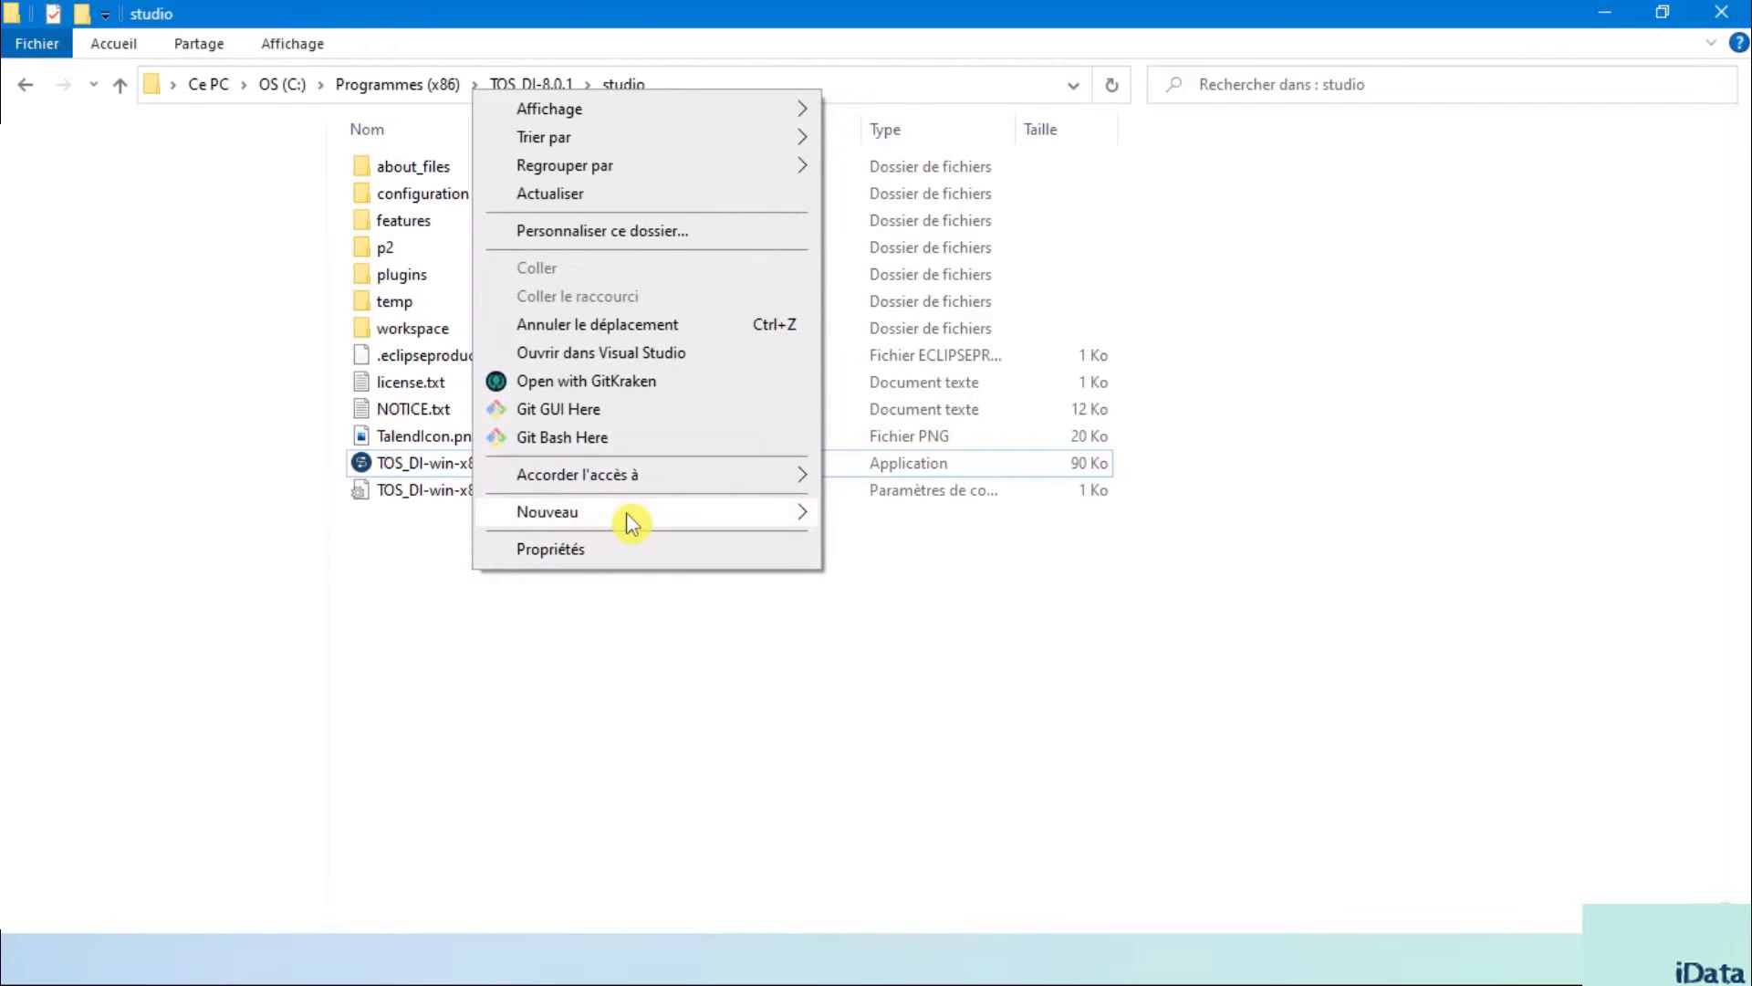
click(913, 881)
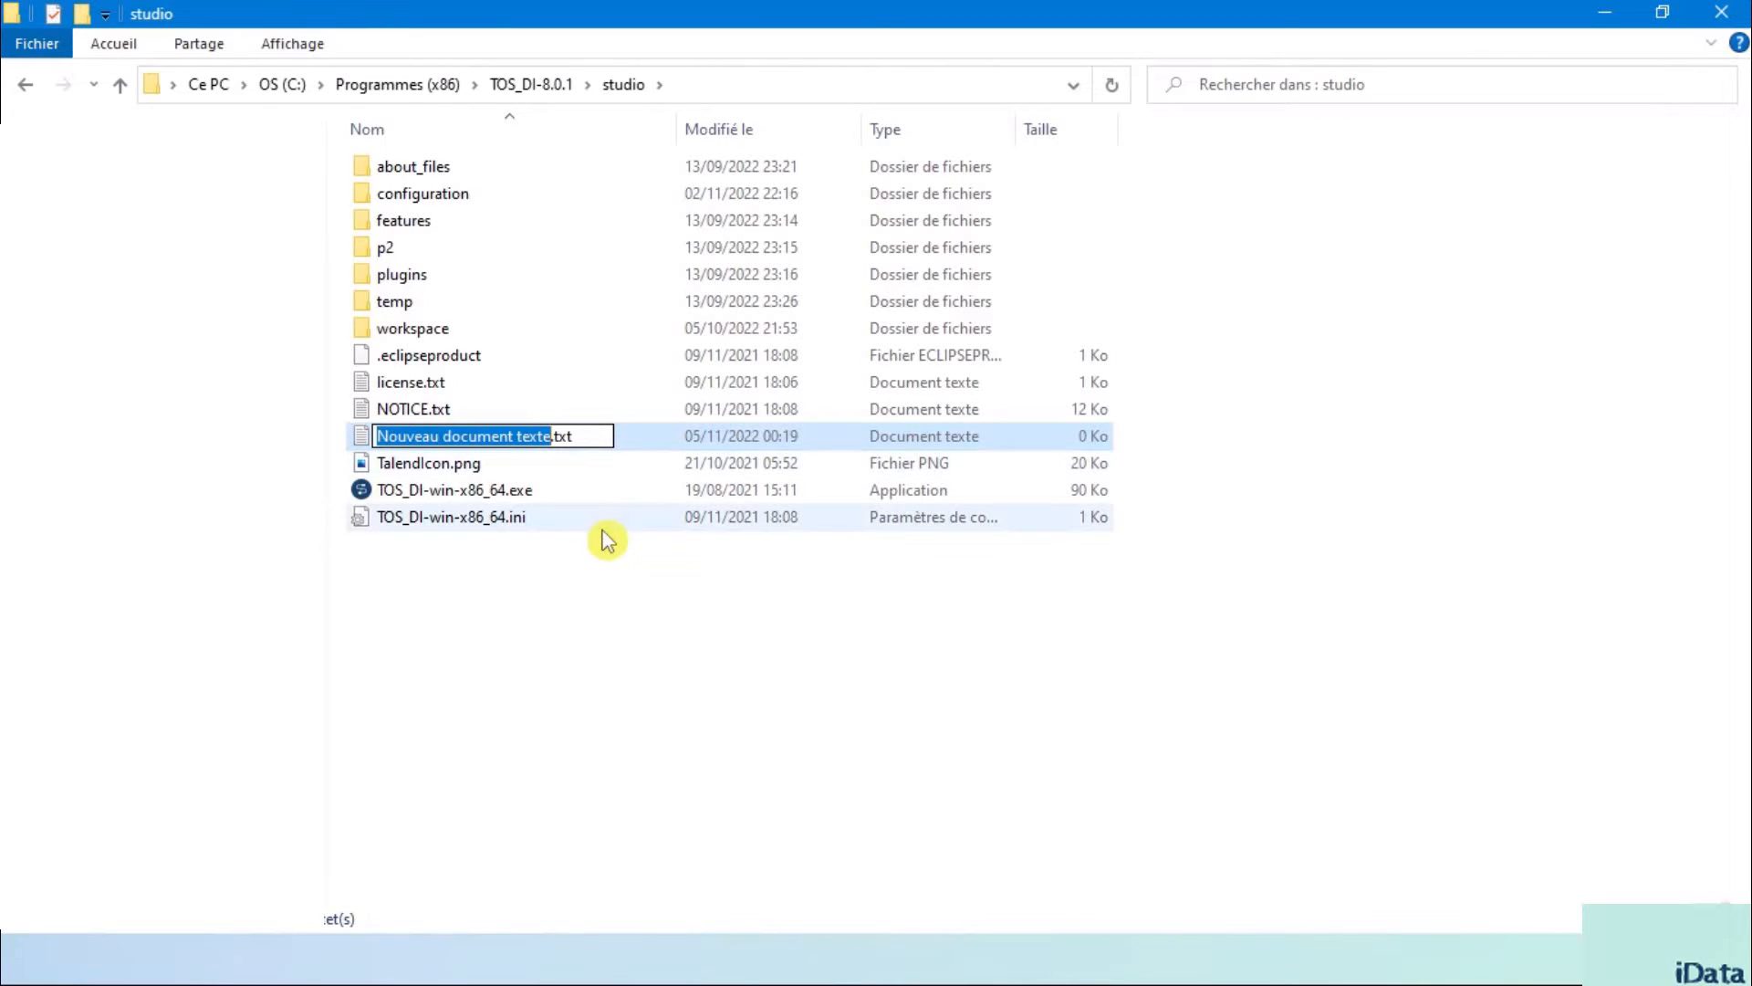
text(start)
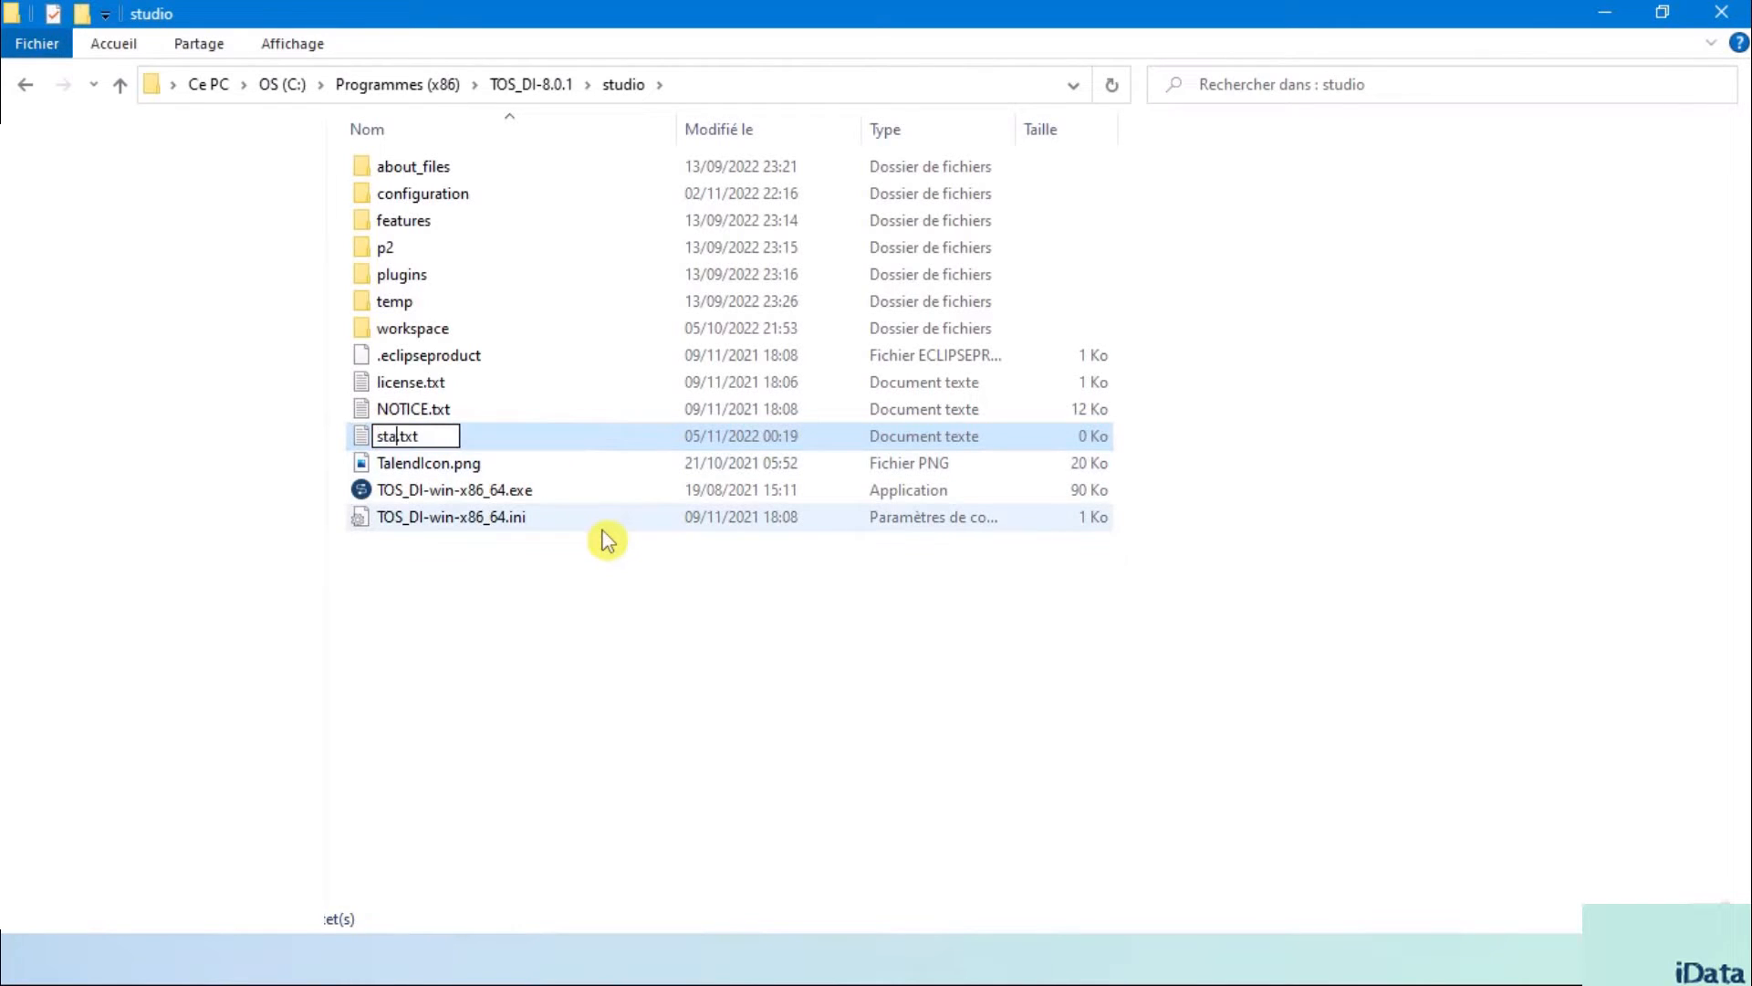
text(_studio)
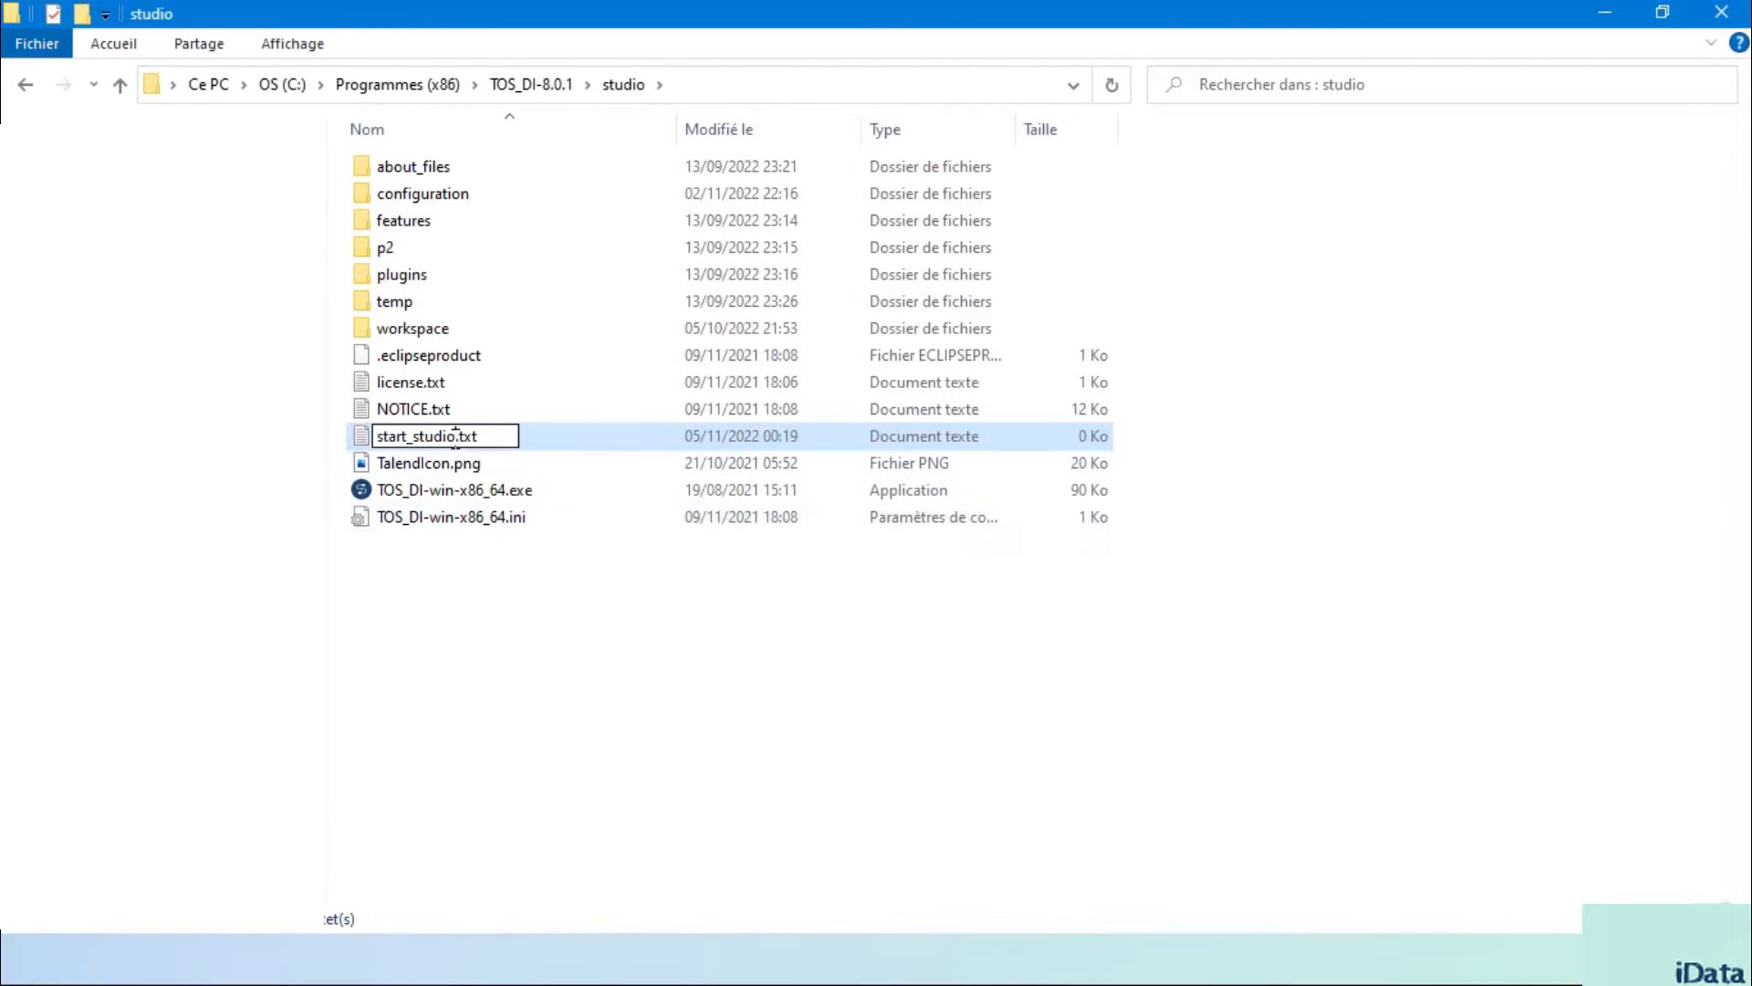
key(BackSpace)
key(BackSpace)
key(BackSpace)
text(bat)
key(Return)
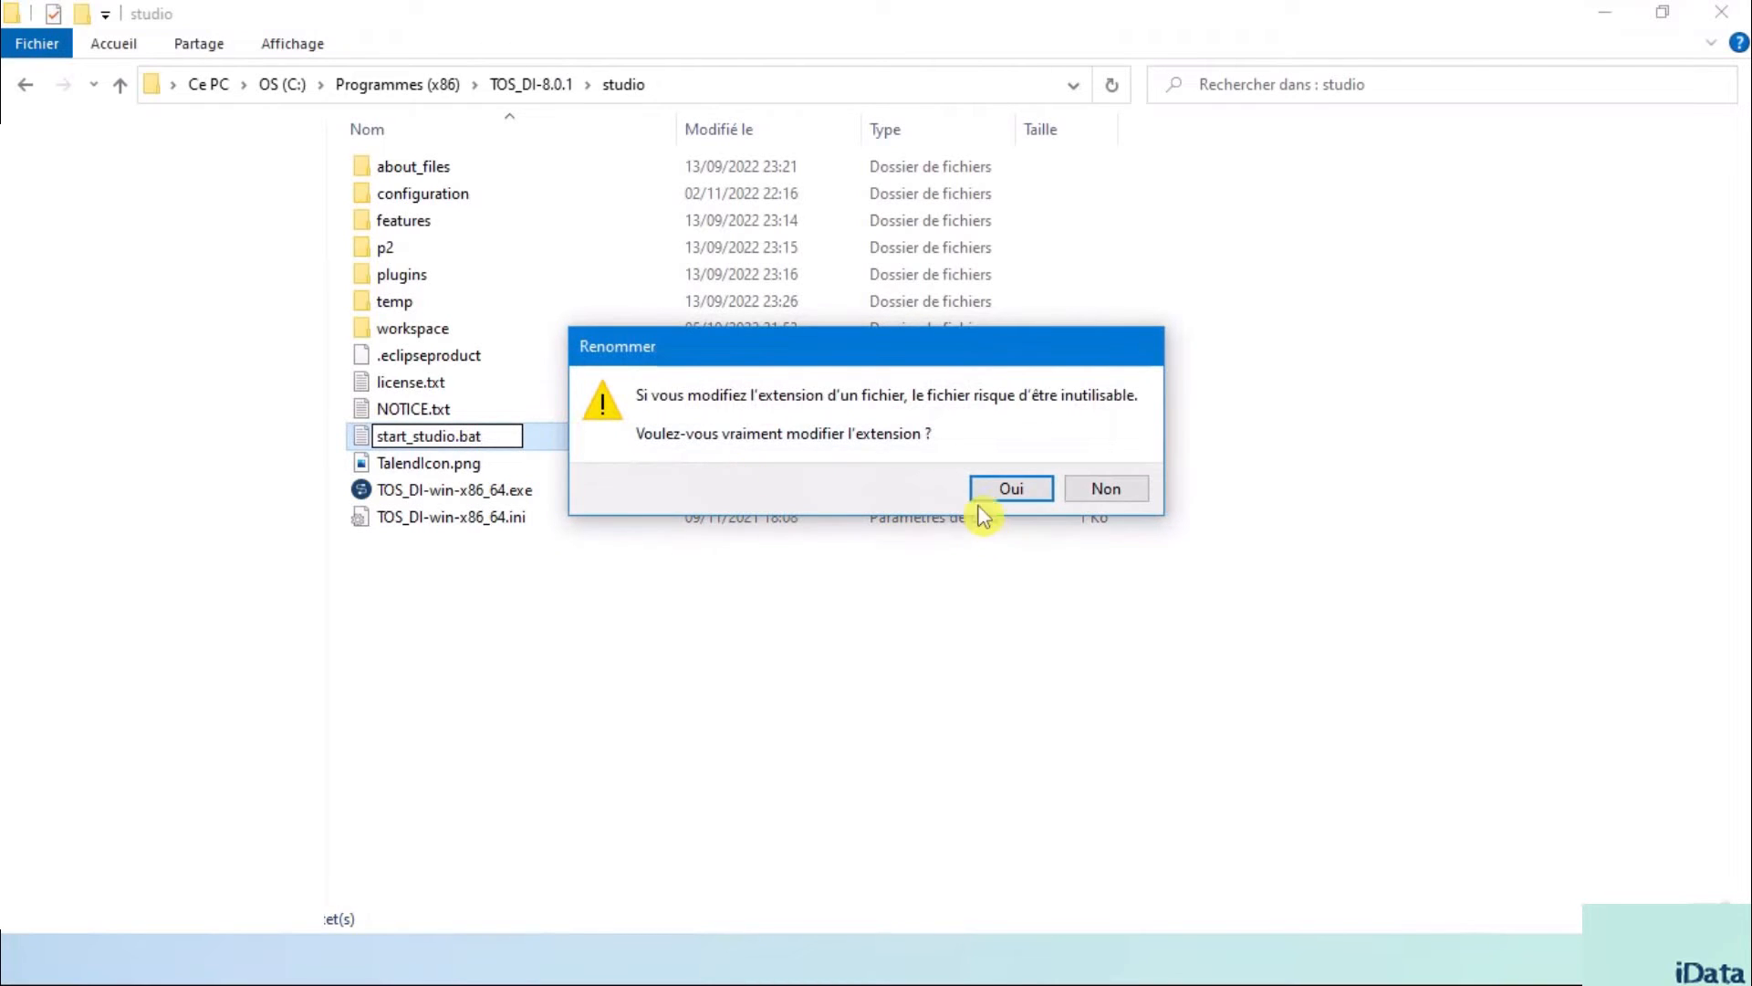
click(1011, 488)
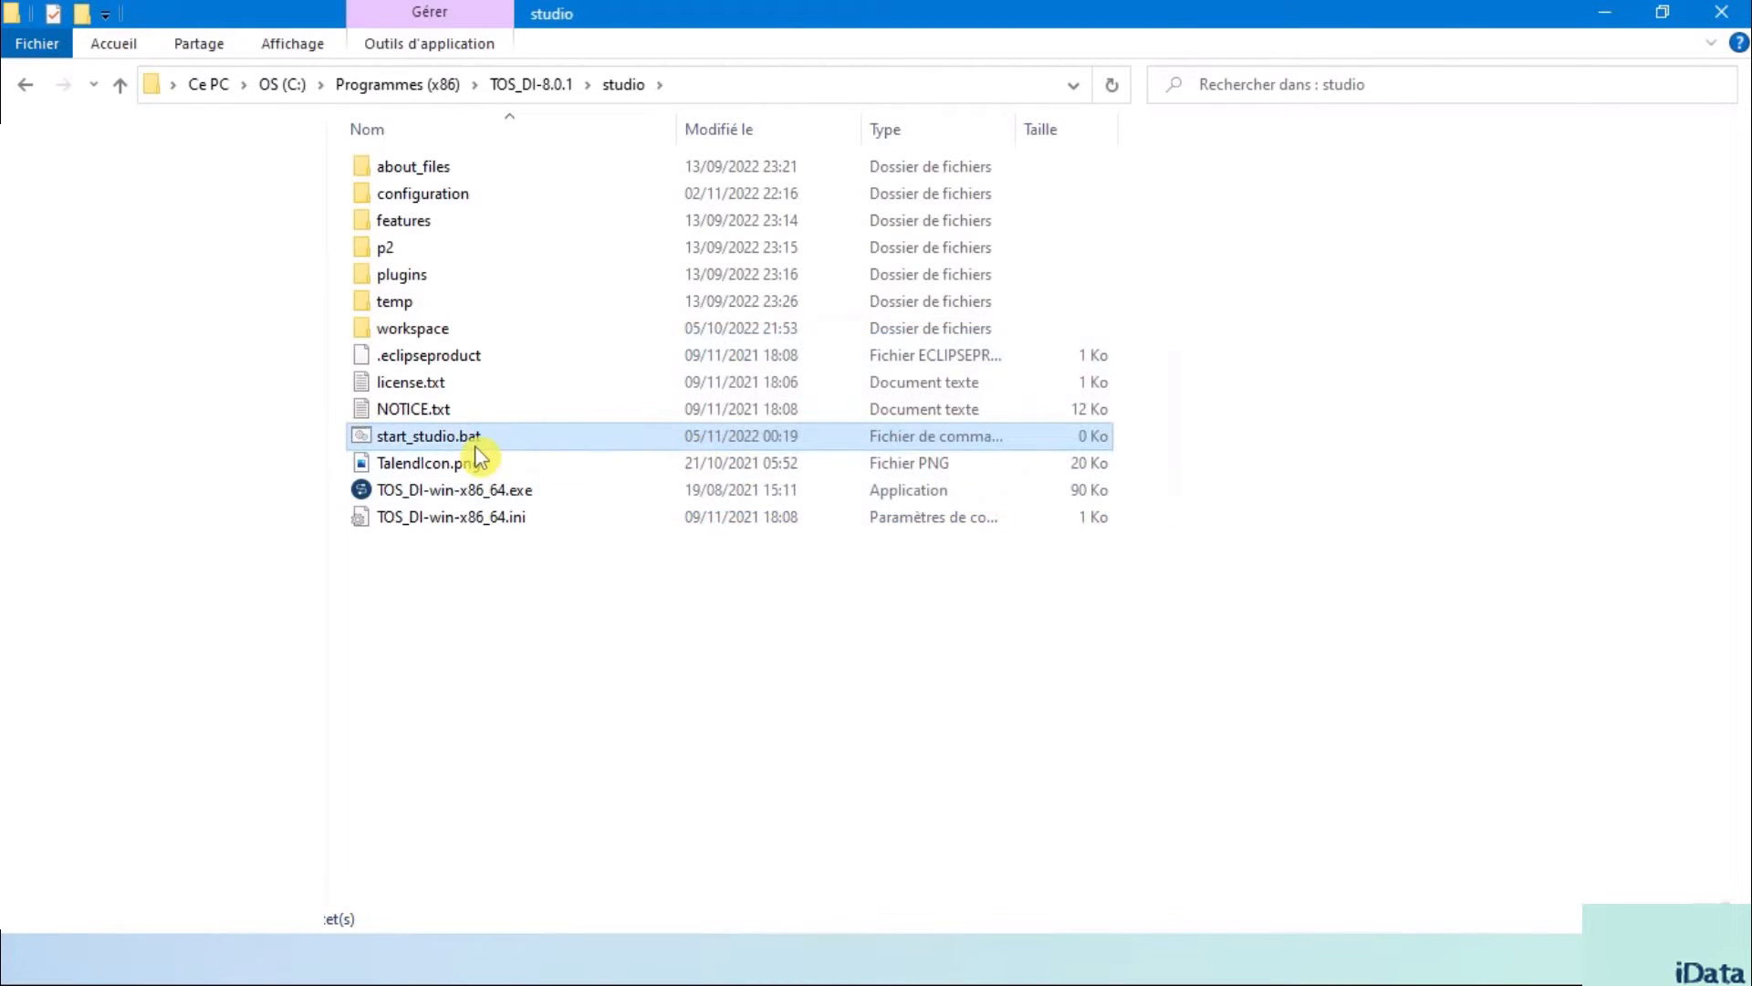
Open start_studio.bat for editing in Notepad++
right_click(511, 443)
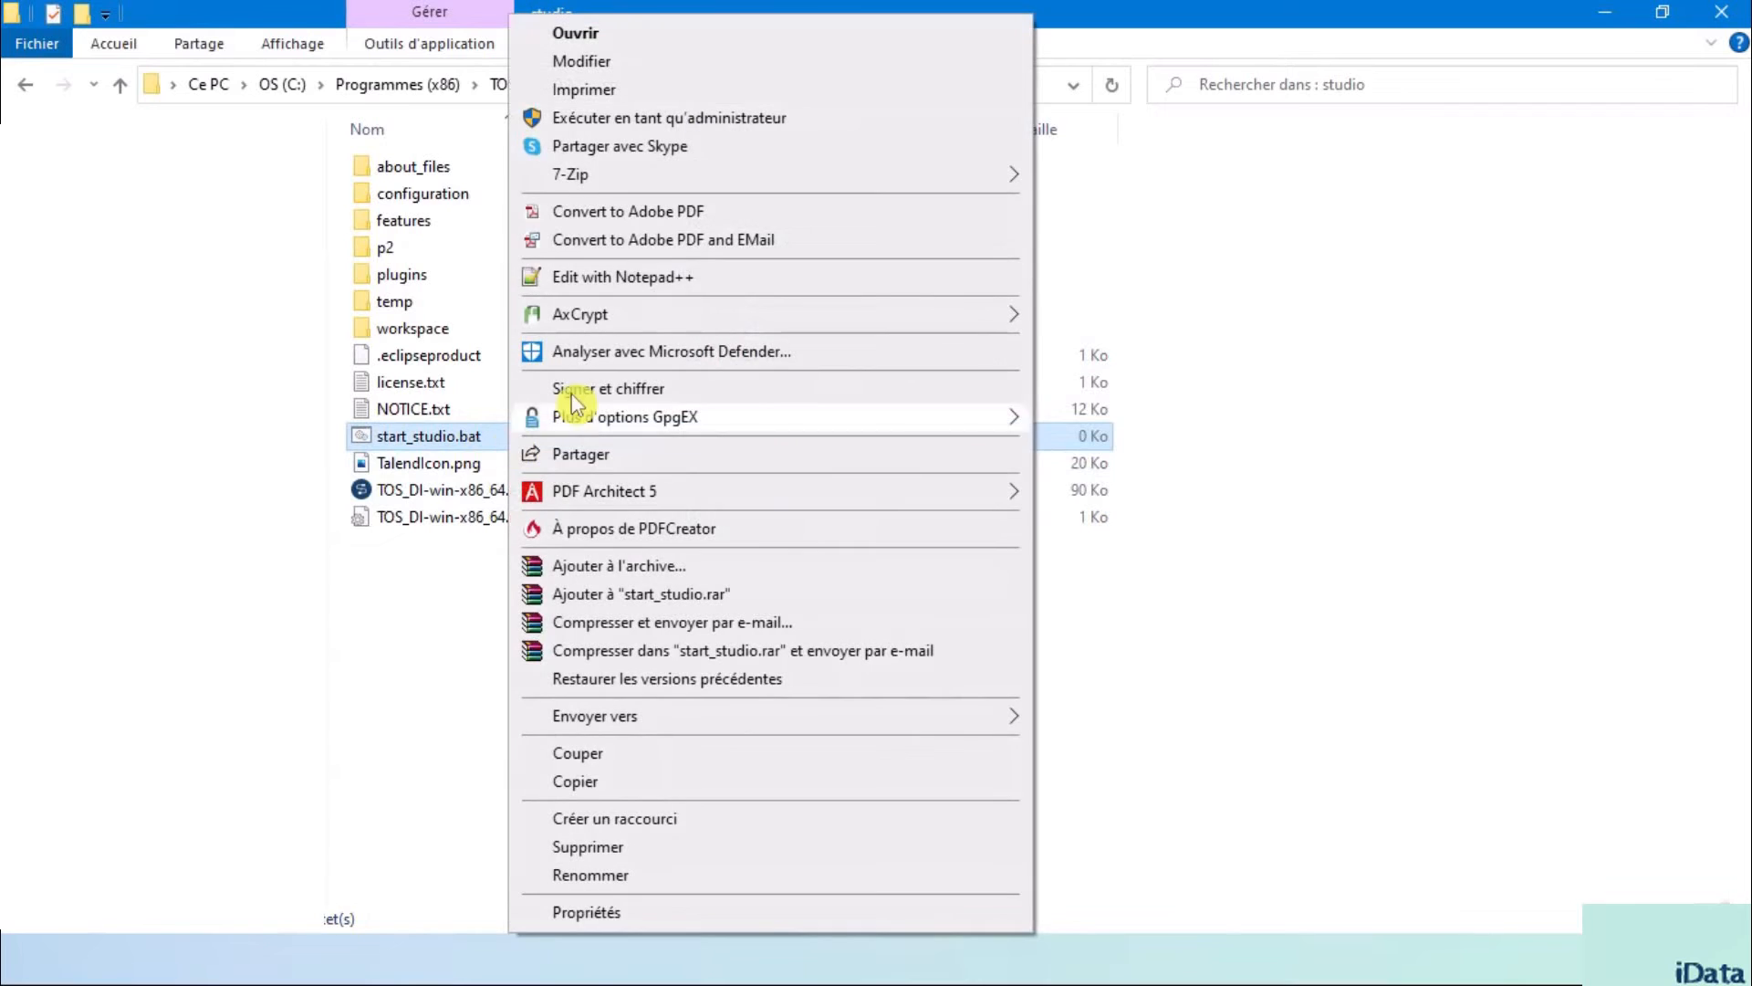
click(686, 277)
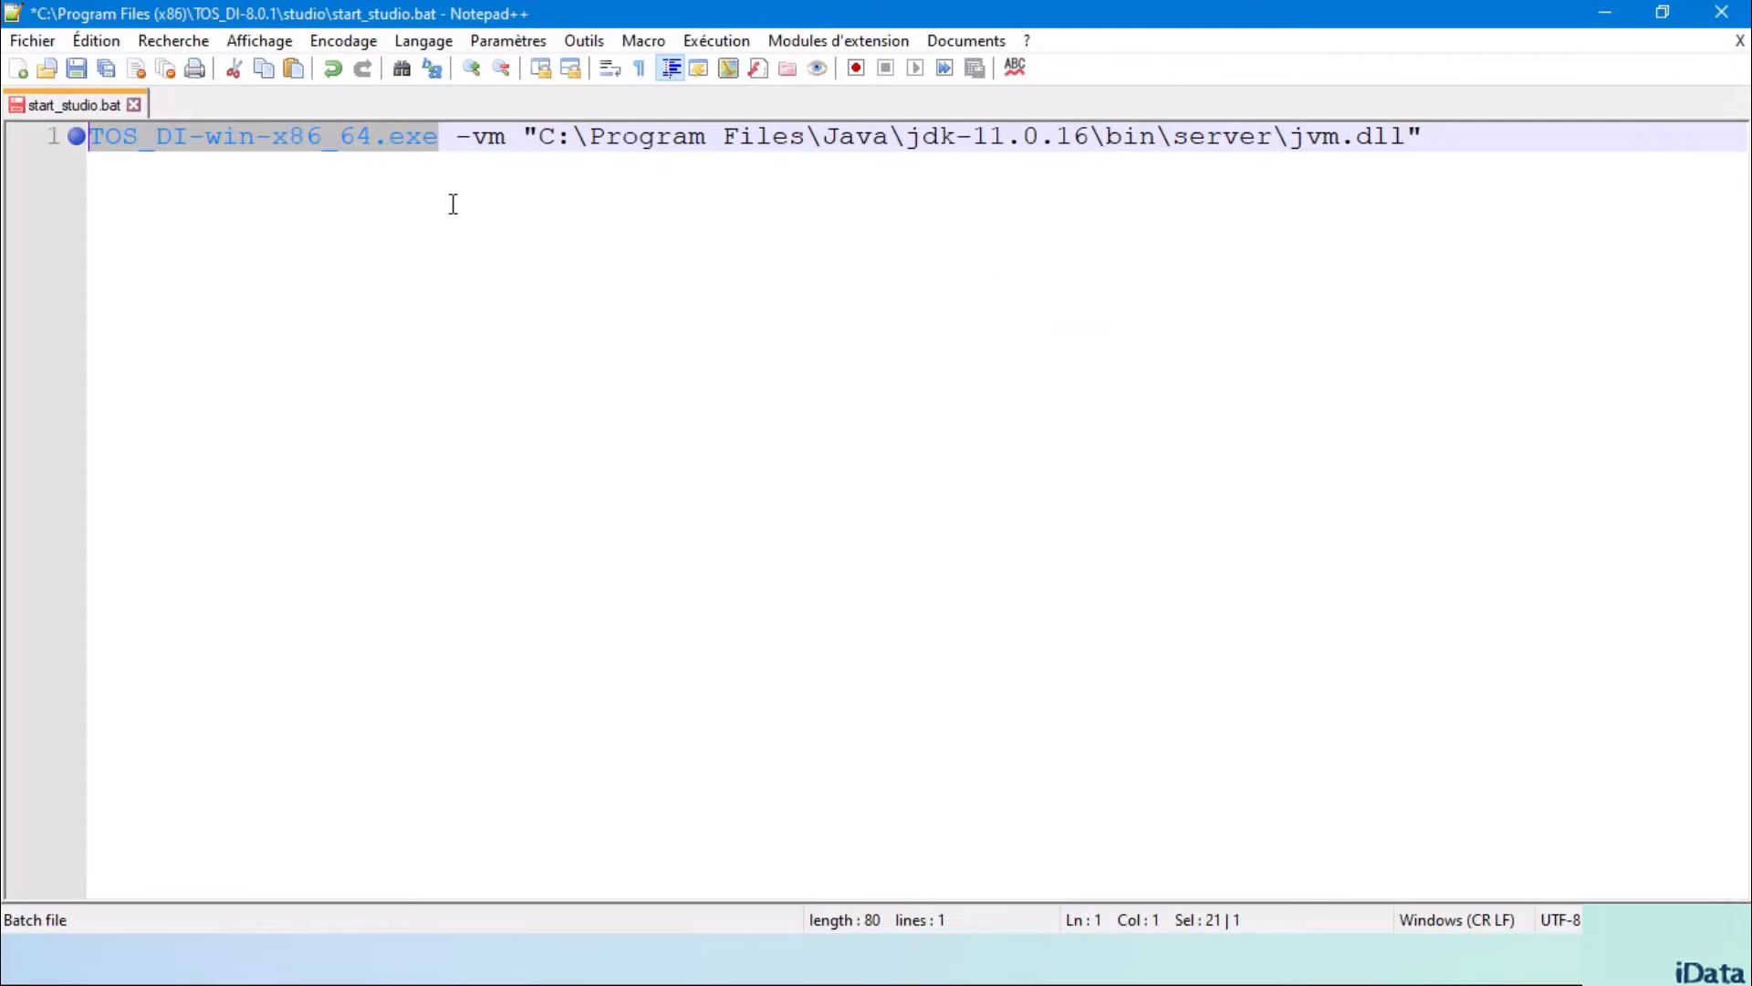
Examine the executable name, the -vm option and the quoted jvm.dll path in the command line of start_studio.bat
click(430, 137)
drag(438, 137, 88, 137)
drag(507, 137, 464, 139)
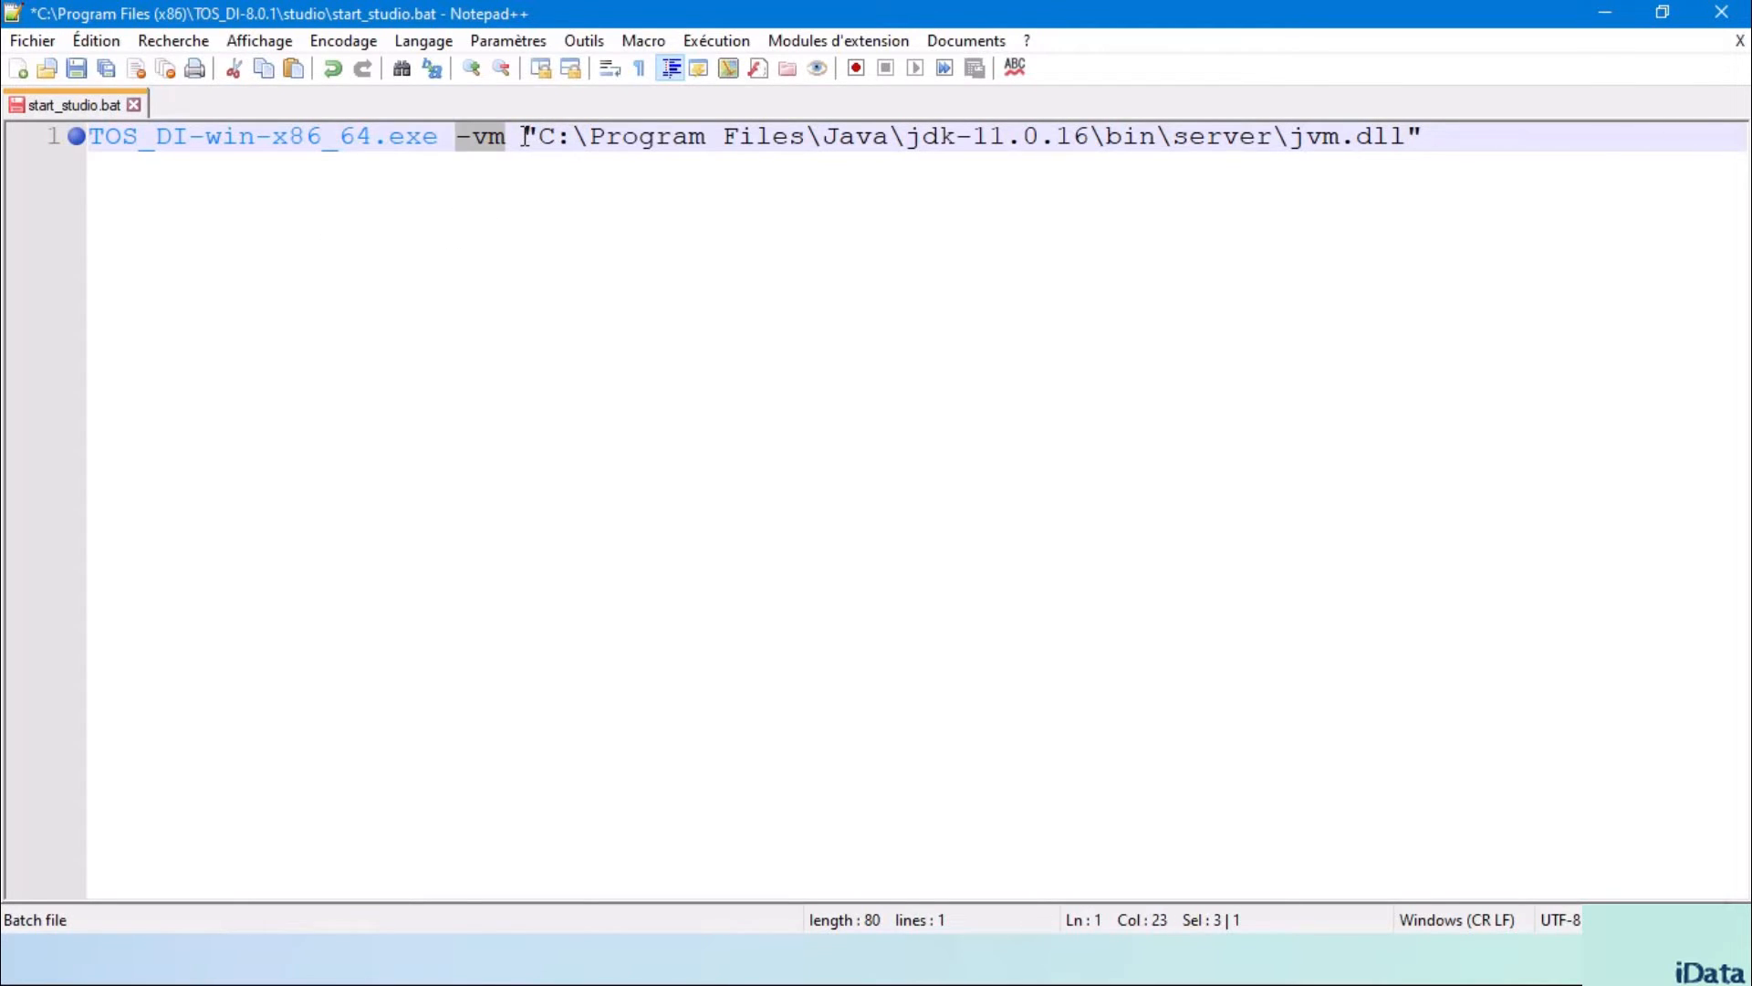
drag(525, 137, 1232, 136)
click(1397, 137)
drag(1243, 136, 527, 113)
click(1465, 143)
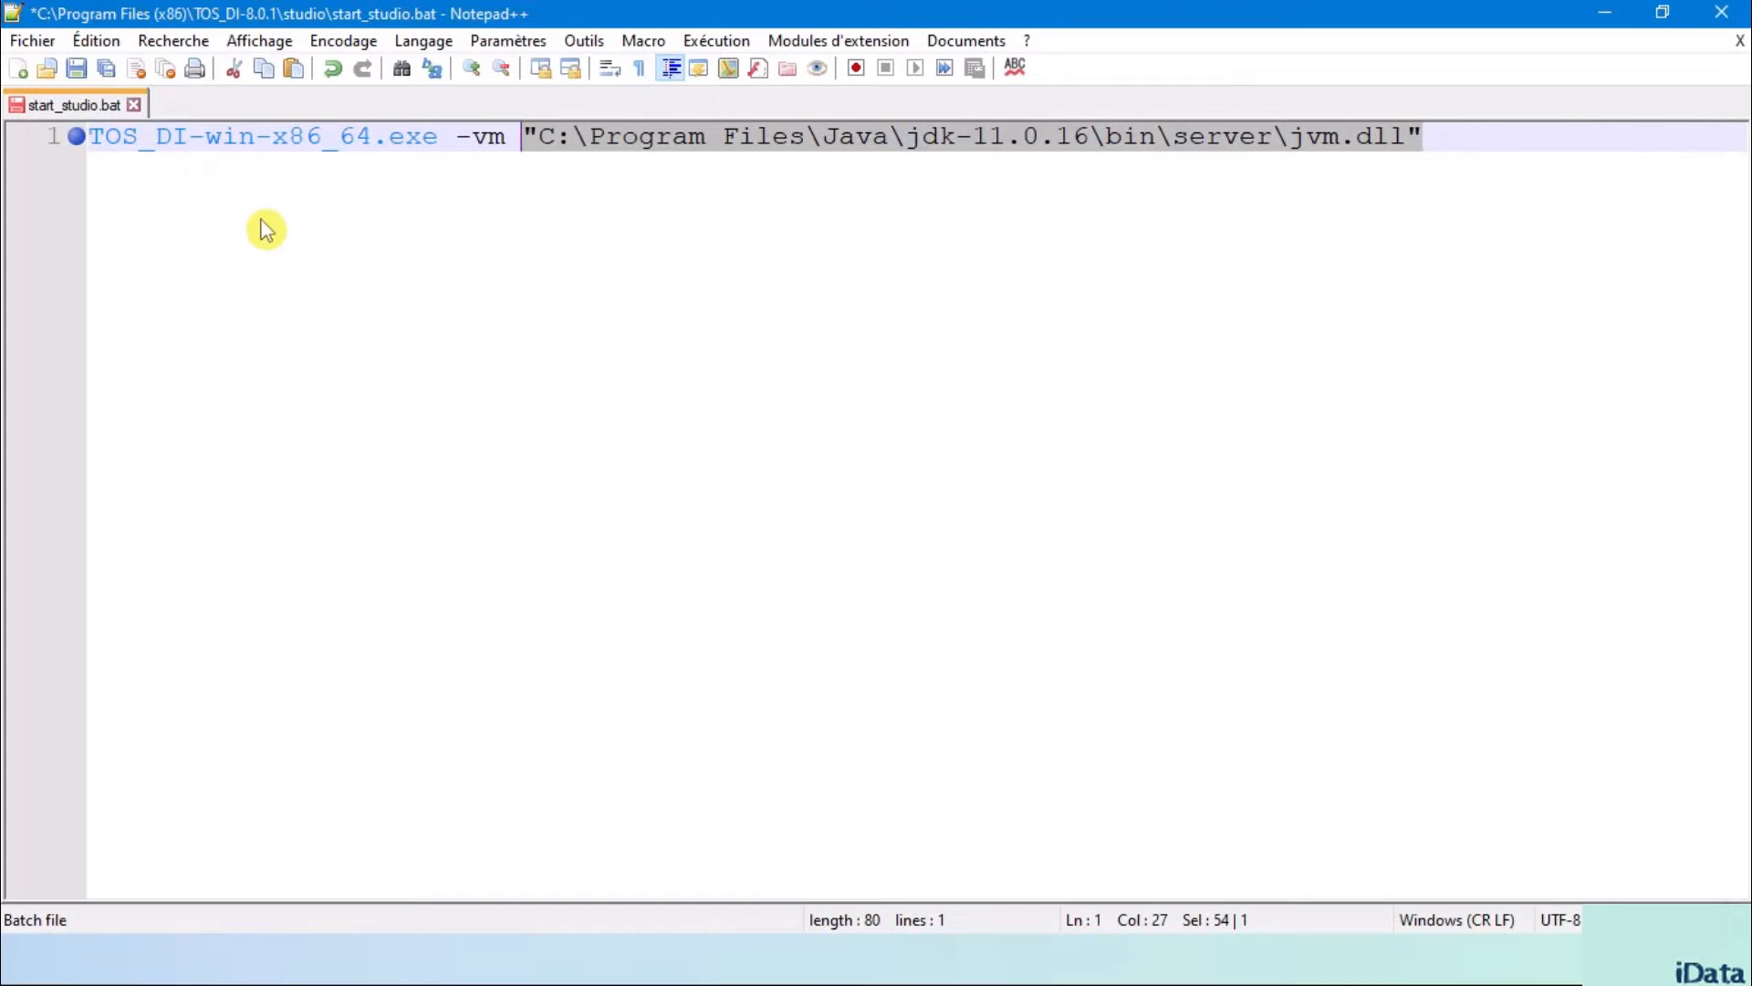
Save and close start_studio.bat, and run it from the studio folder
key(End)
click(82, 71)
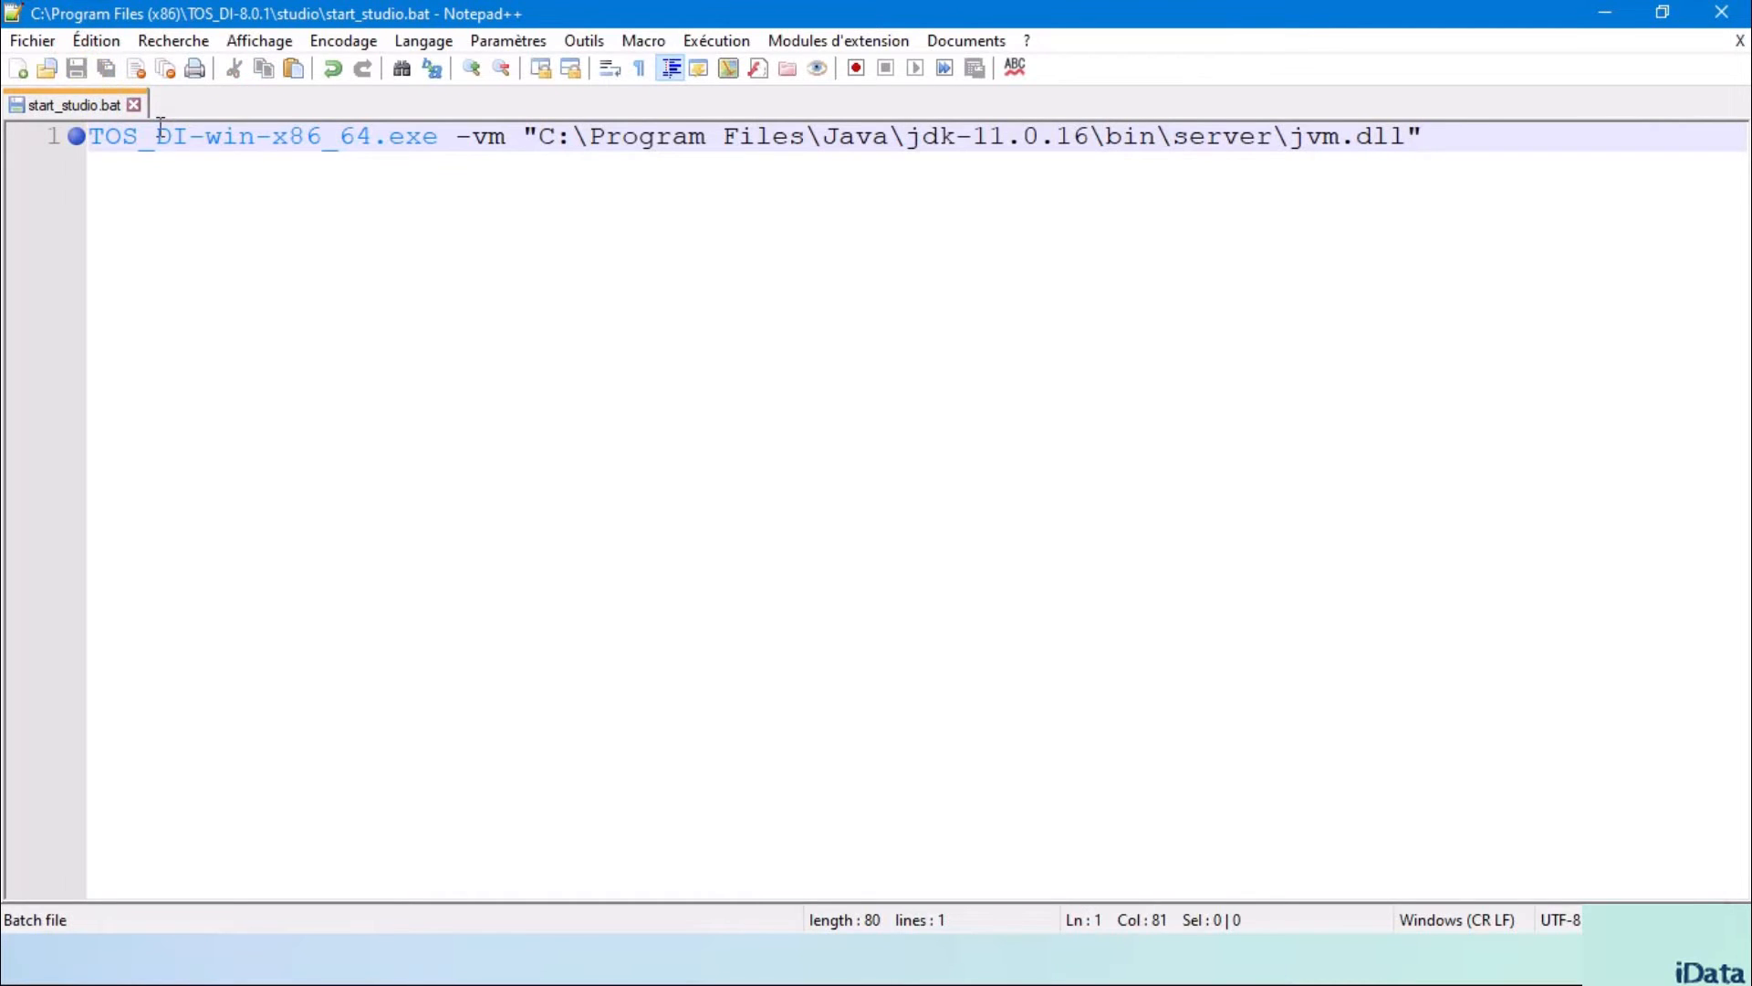
click(1719, 24)
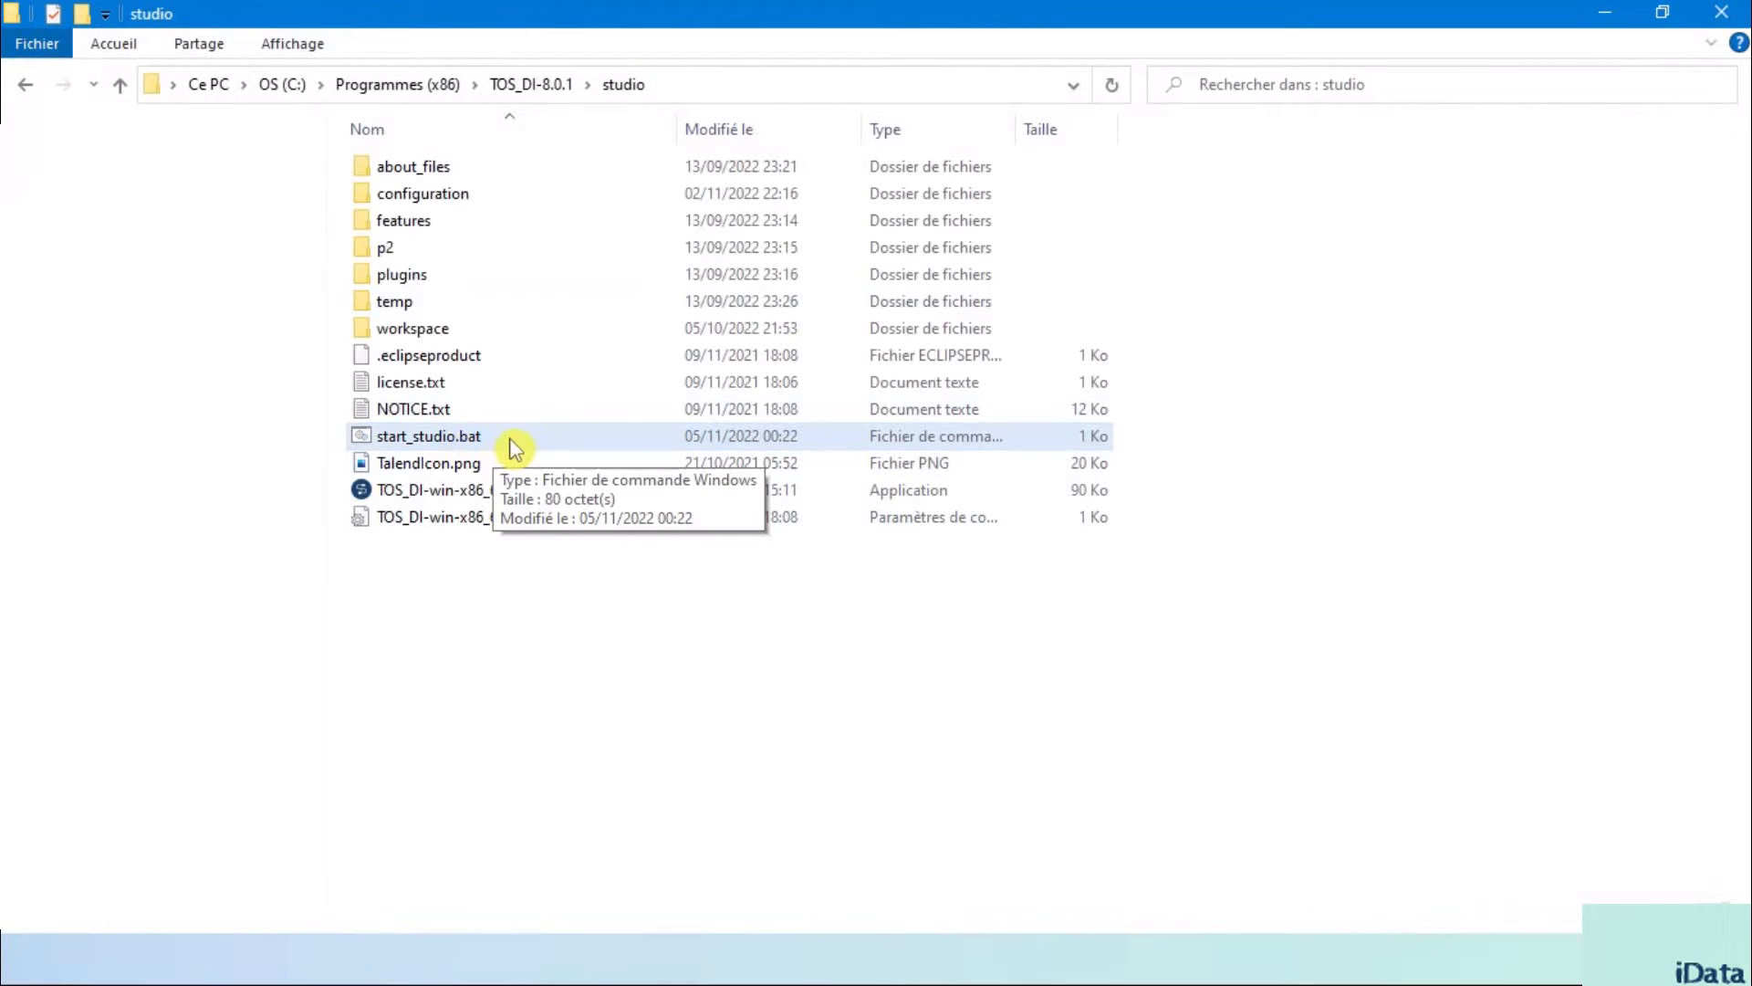
double_click(503, 438)
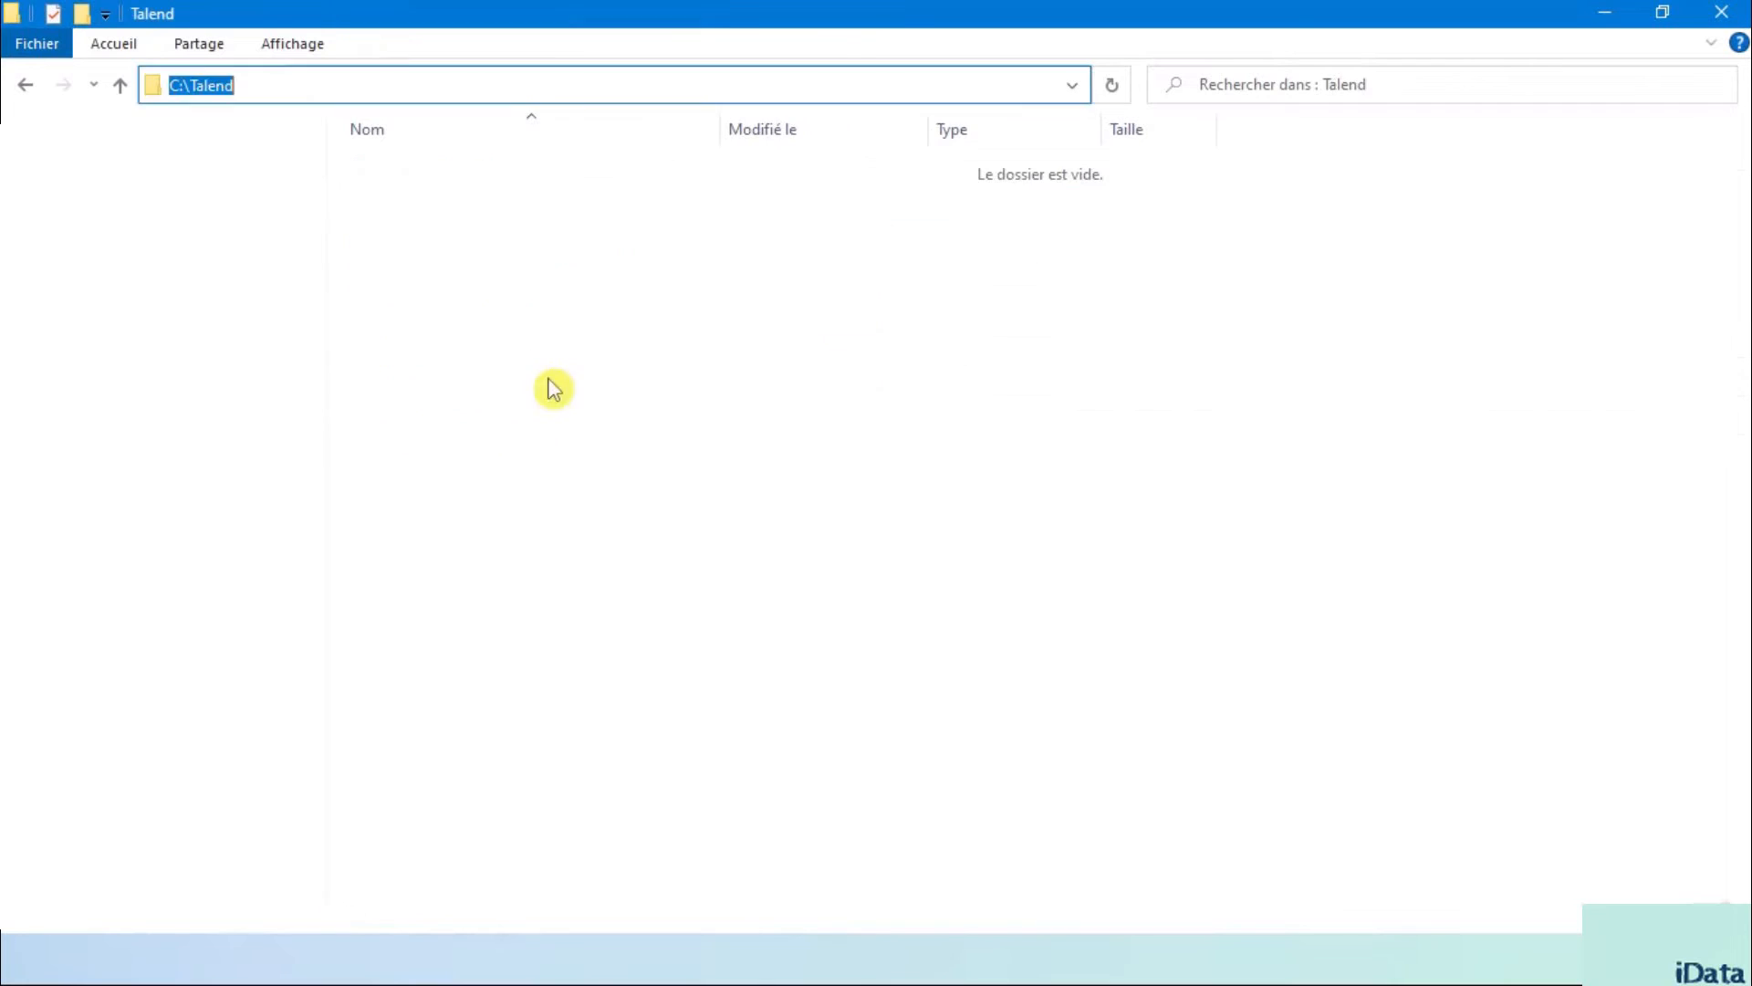
Paste the archive TOS_DI-20211109_1610-V8.0.1.zip into the empty folder C:\Talend
click(553, 382)
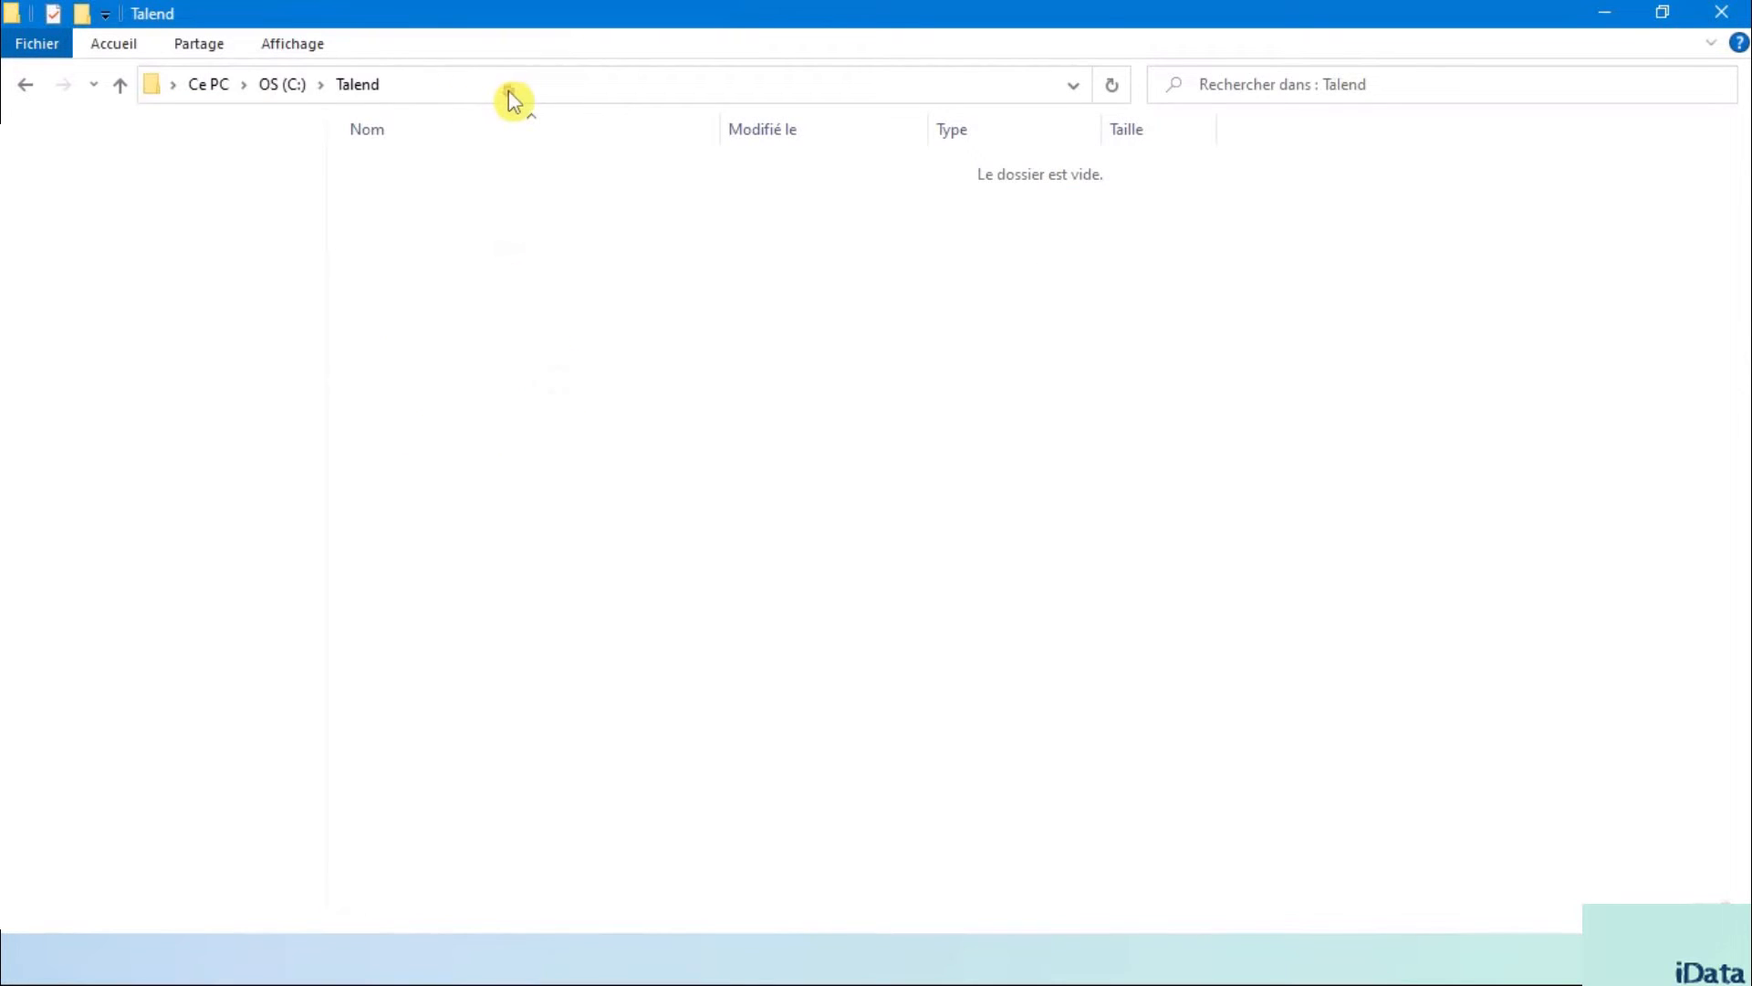
click(508, 87)
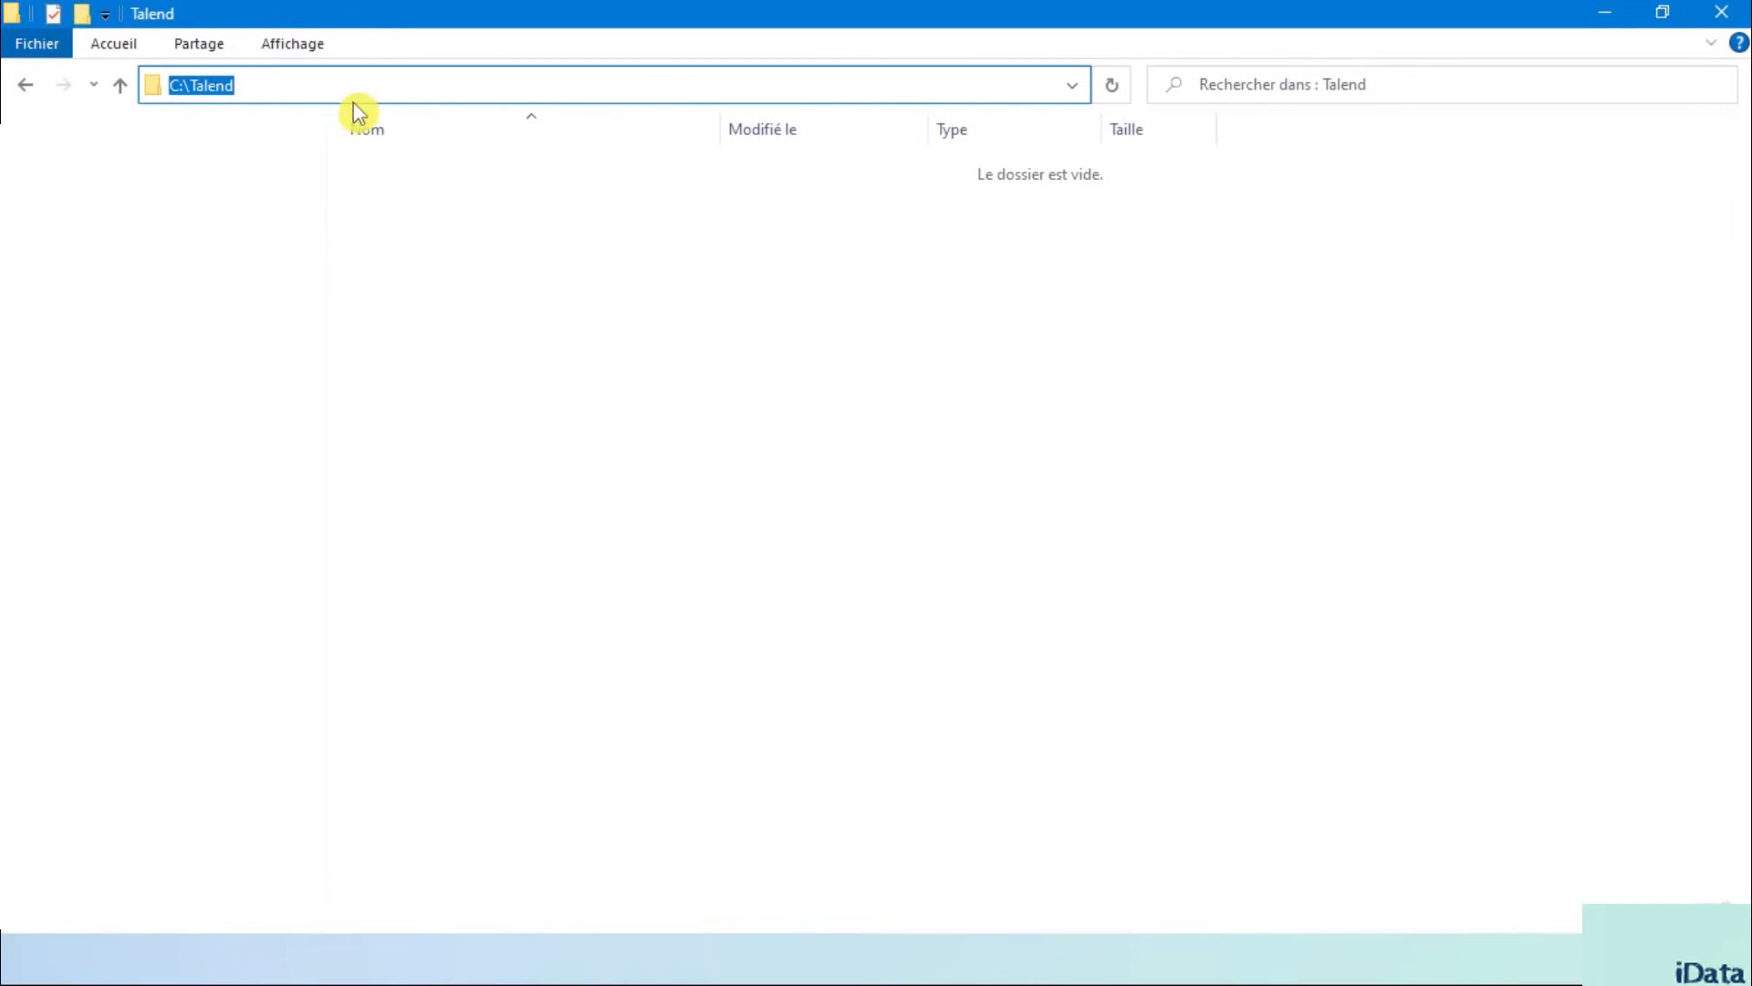
click(481, 344)
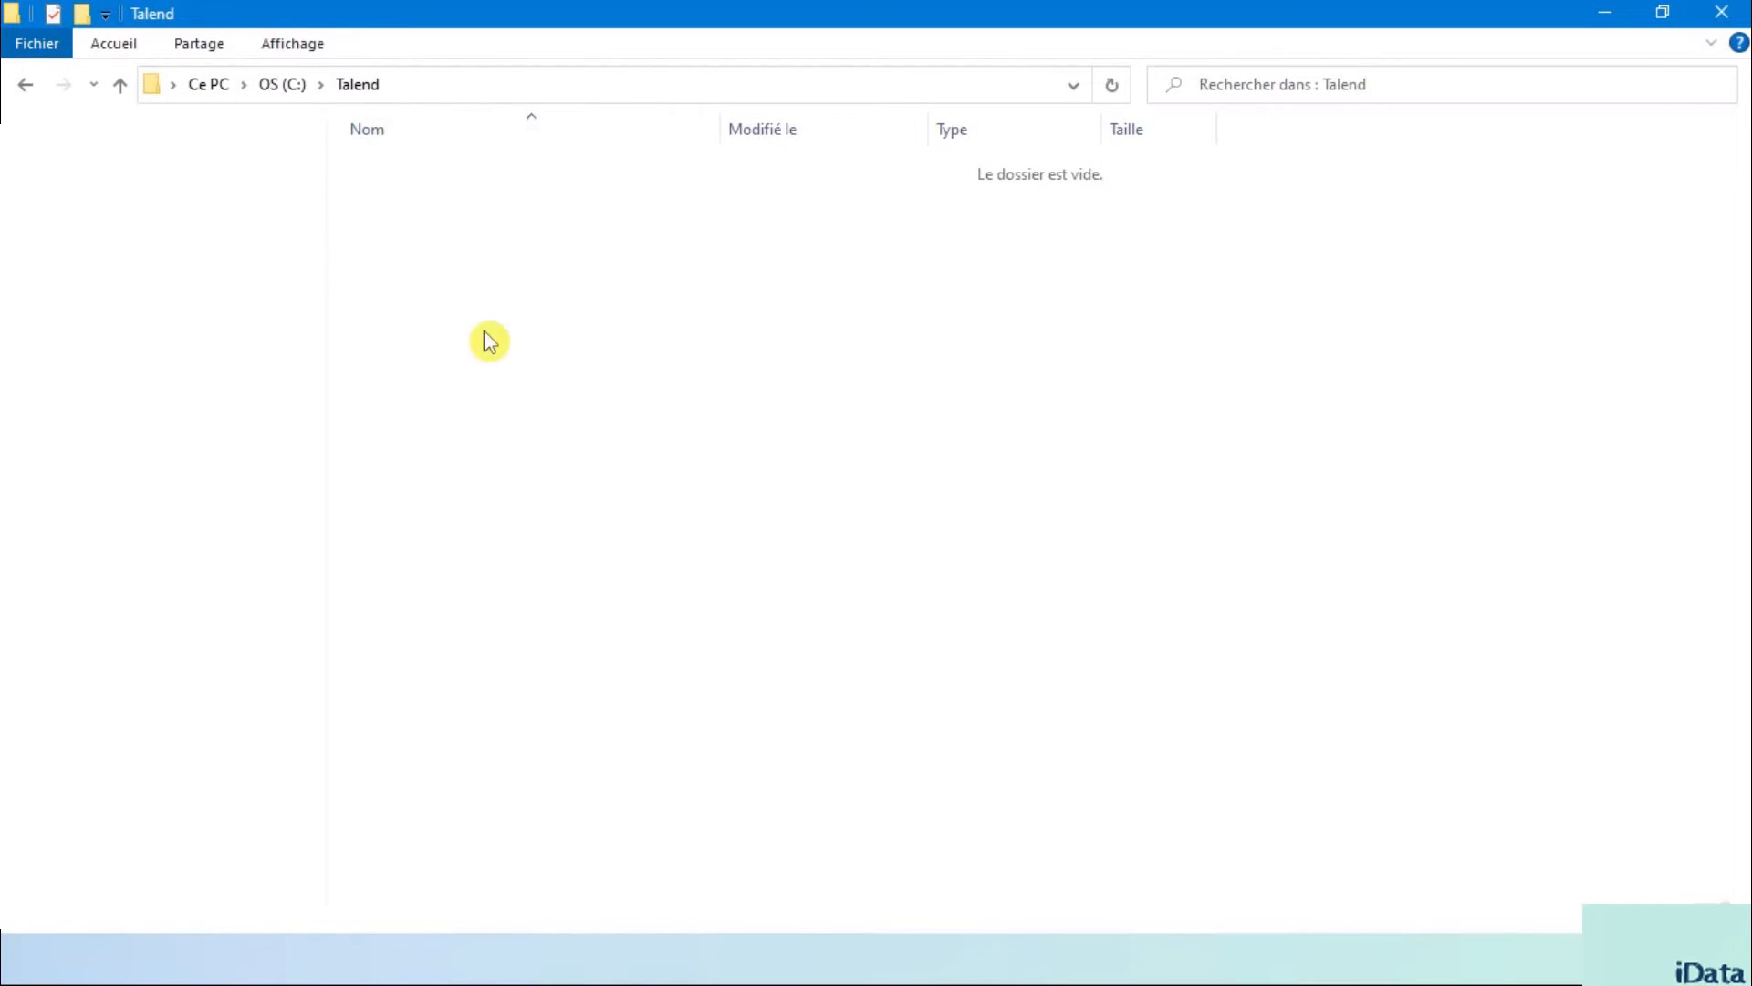
key(ctrl+v)
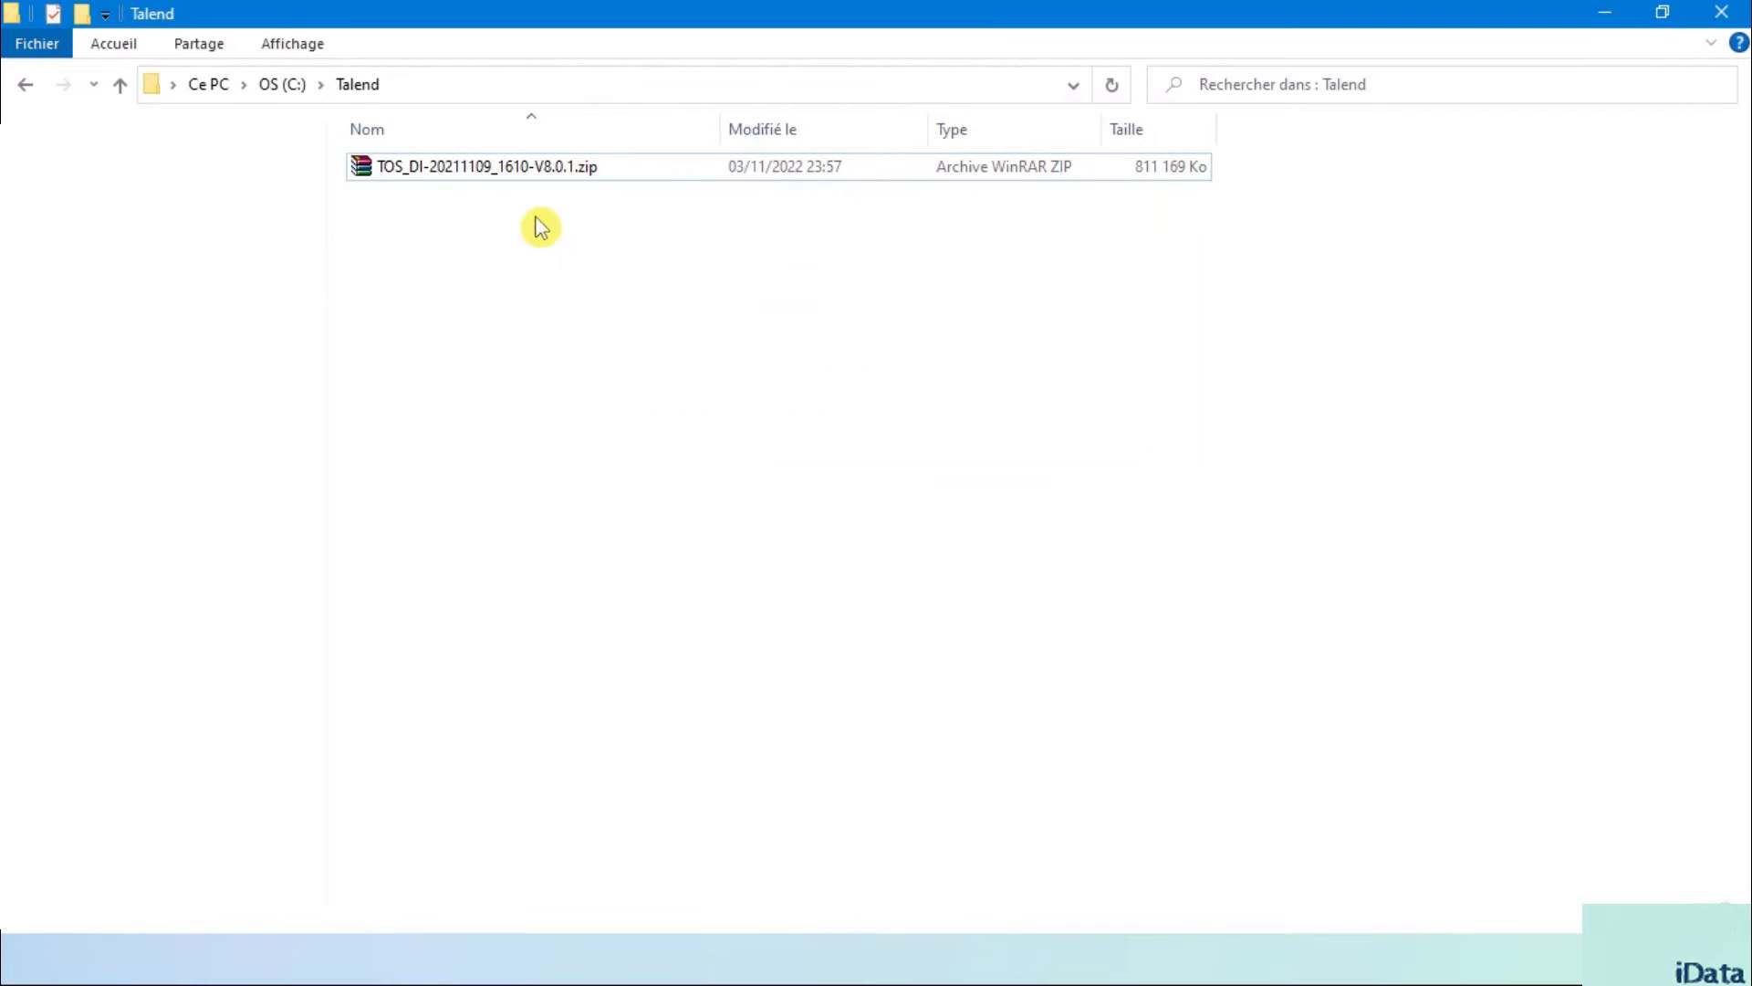
Extract TOS_DI-20211109_1610-V8.0.1.zip directly into C:\Talend with 7-Zip
right_click(478, 175)
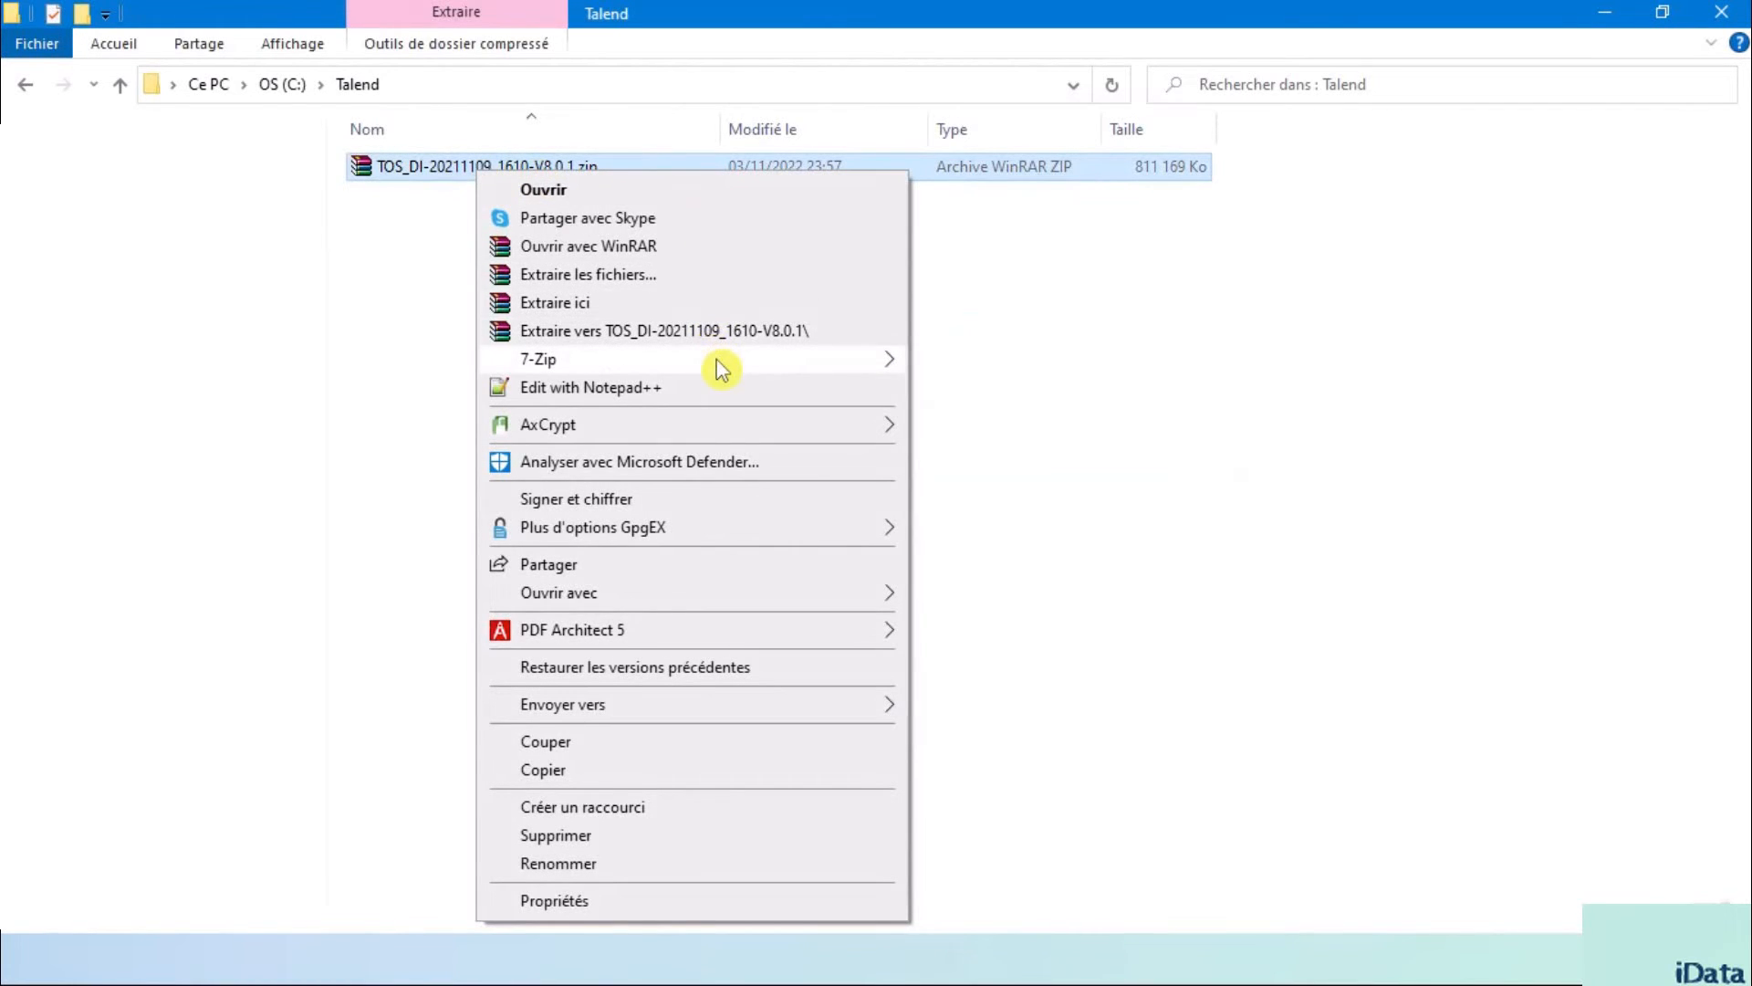
mouse_move(721, 369)
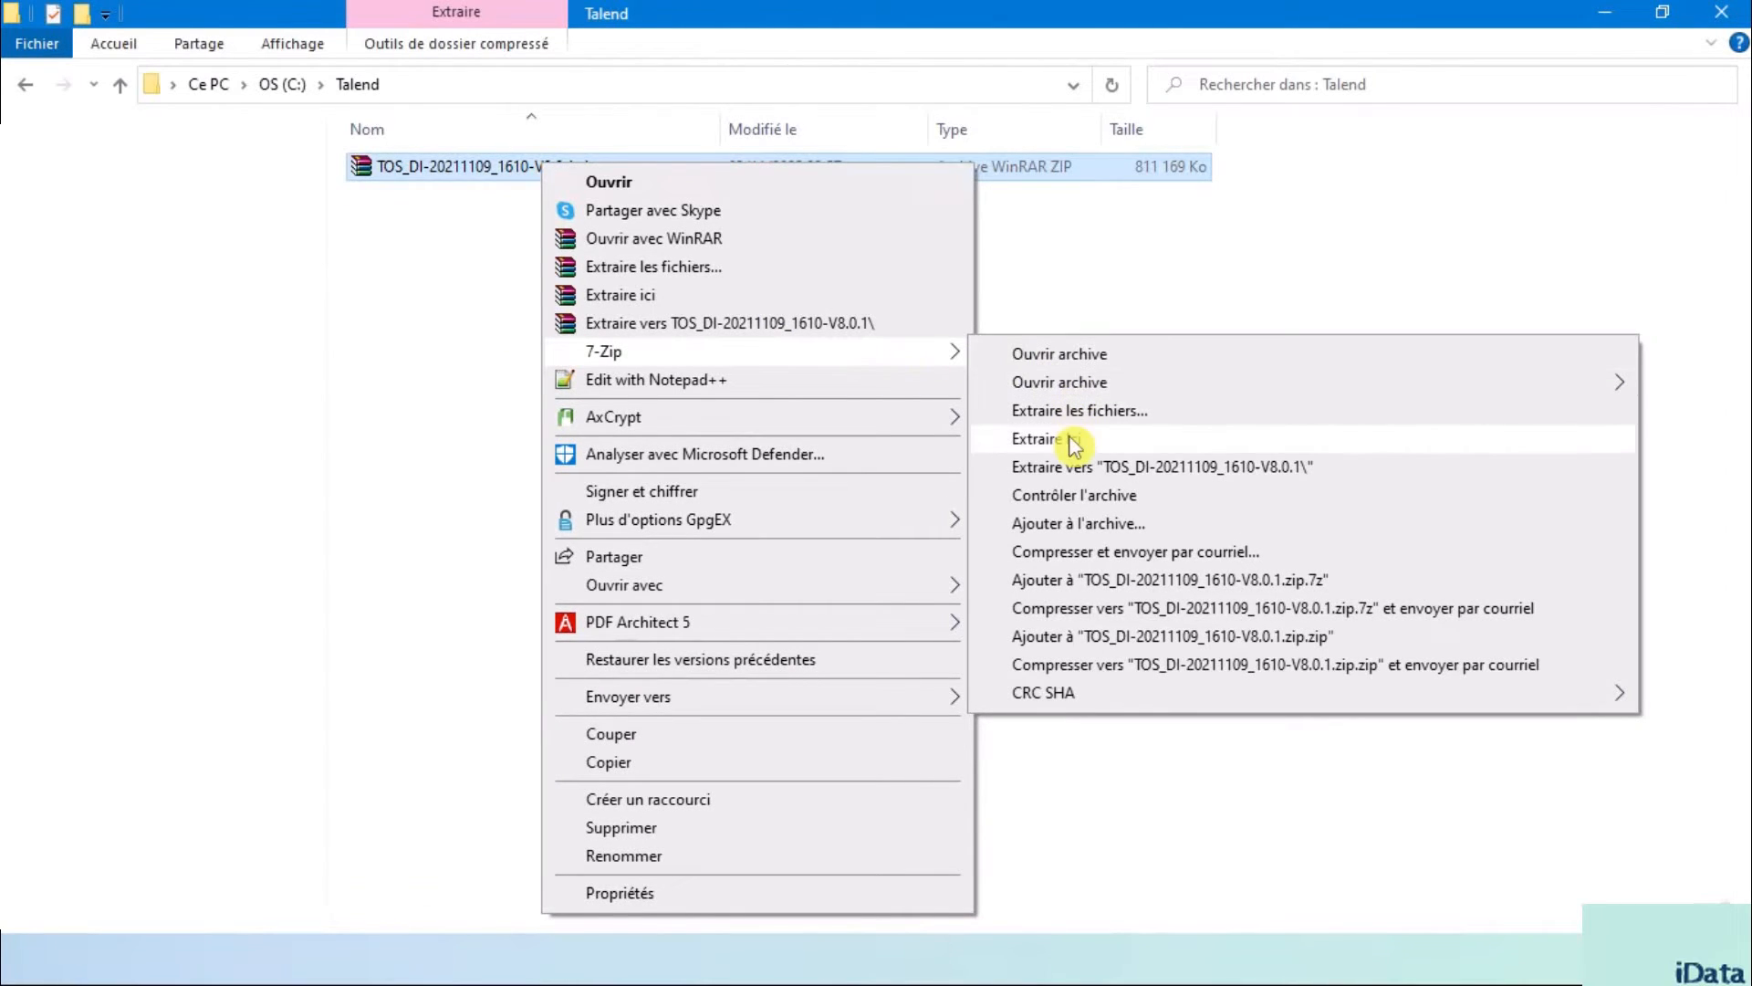
click(1117, 443)
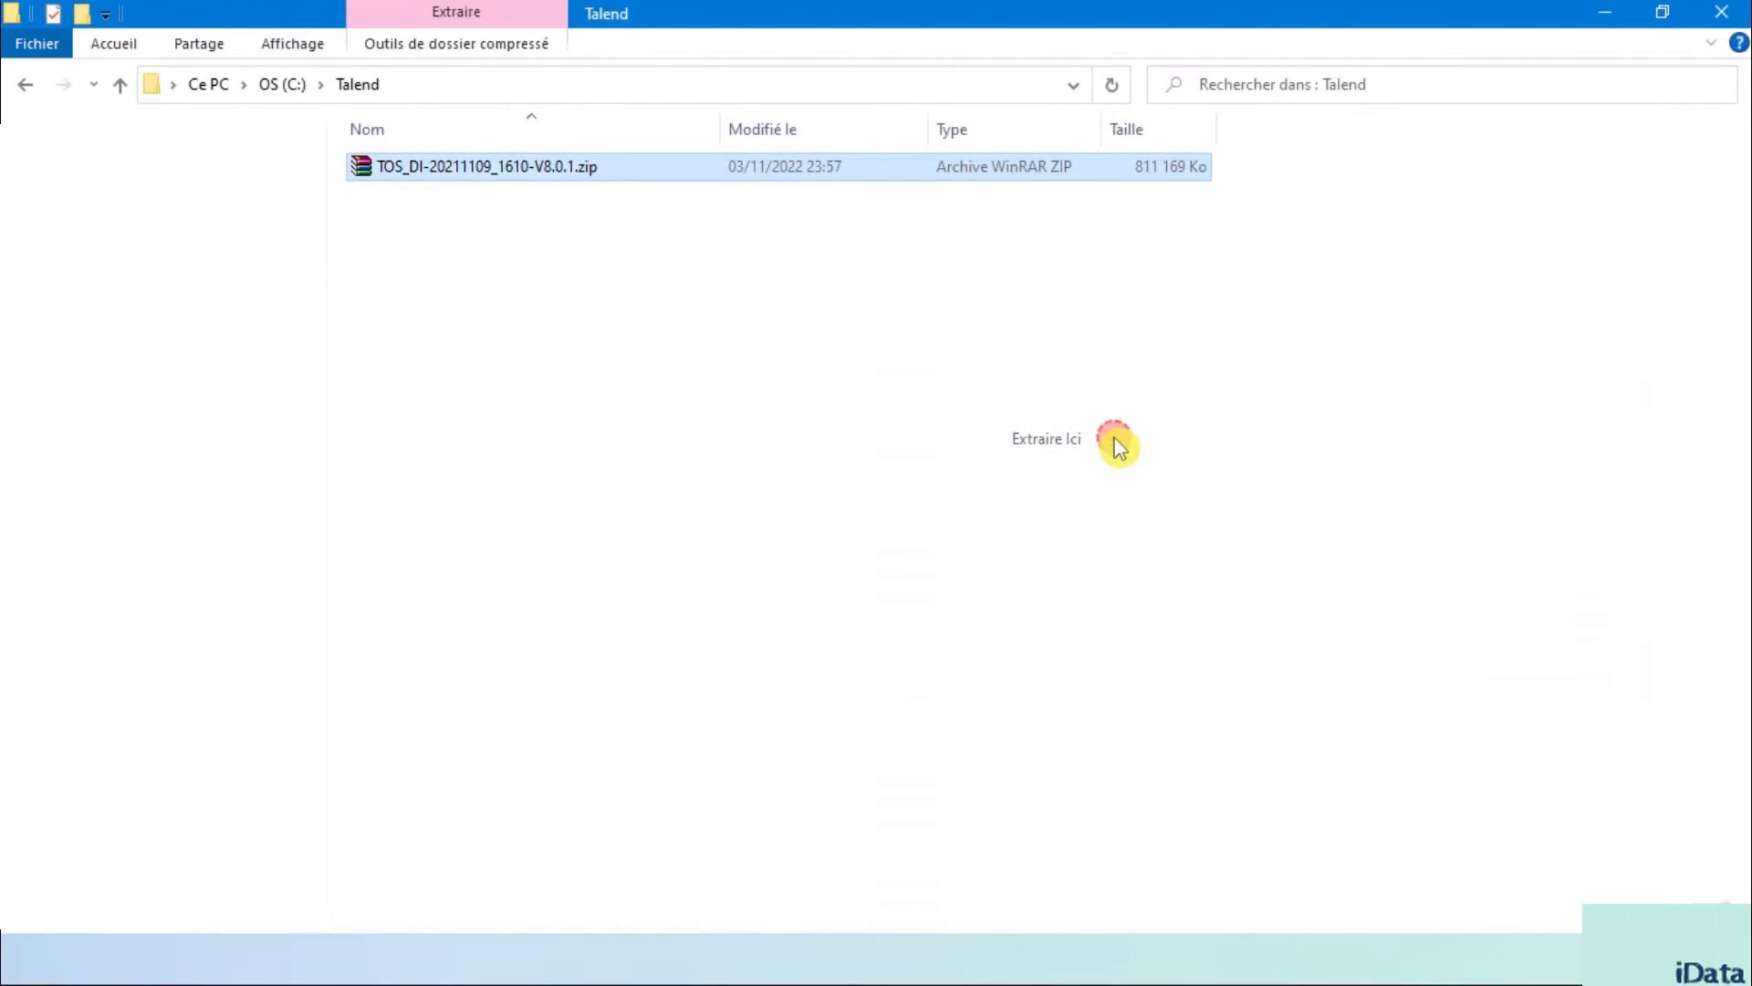
click(770, 393)
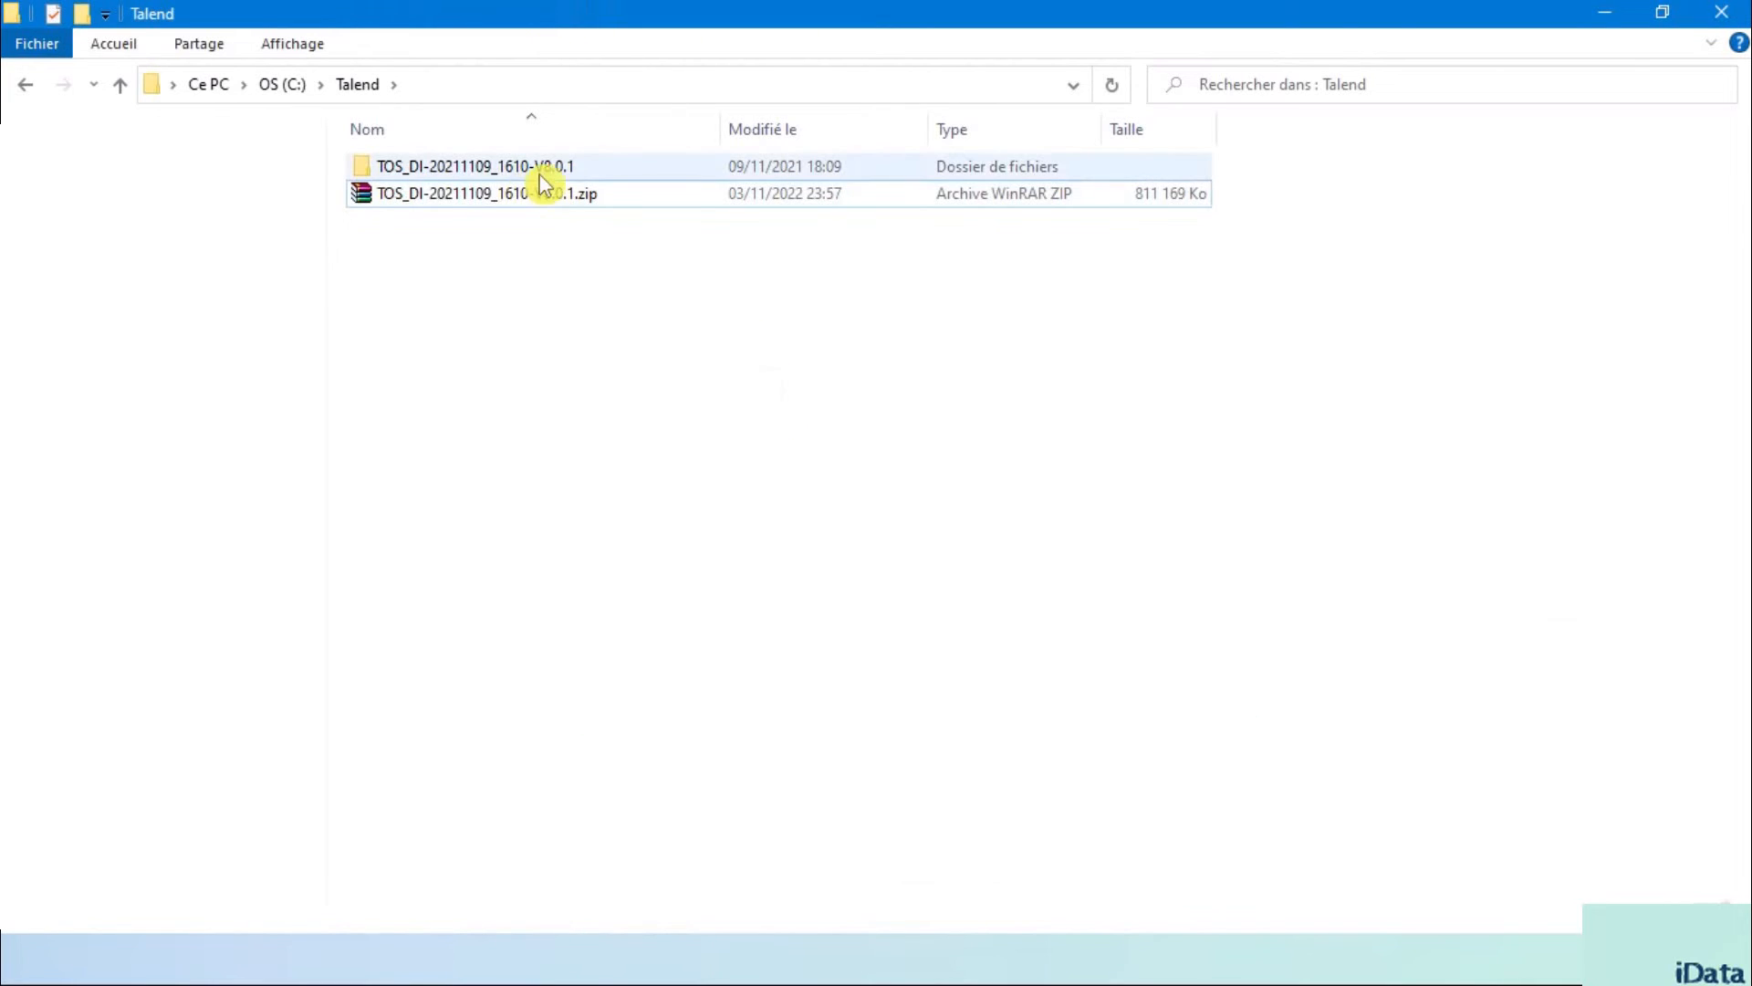
Move all contents of the extracted TOS_DI-20211109_1610-V8.0.1 folder up into C:\Talend, and delete the zip archive and the emptied folder
click(501, 173)
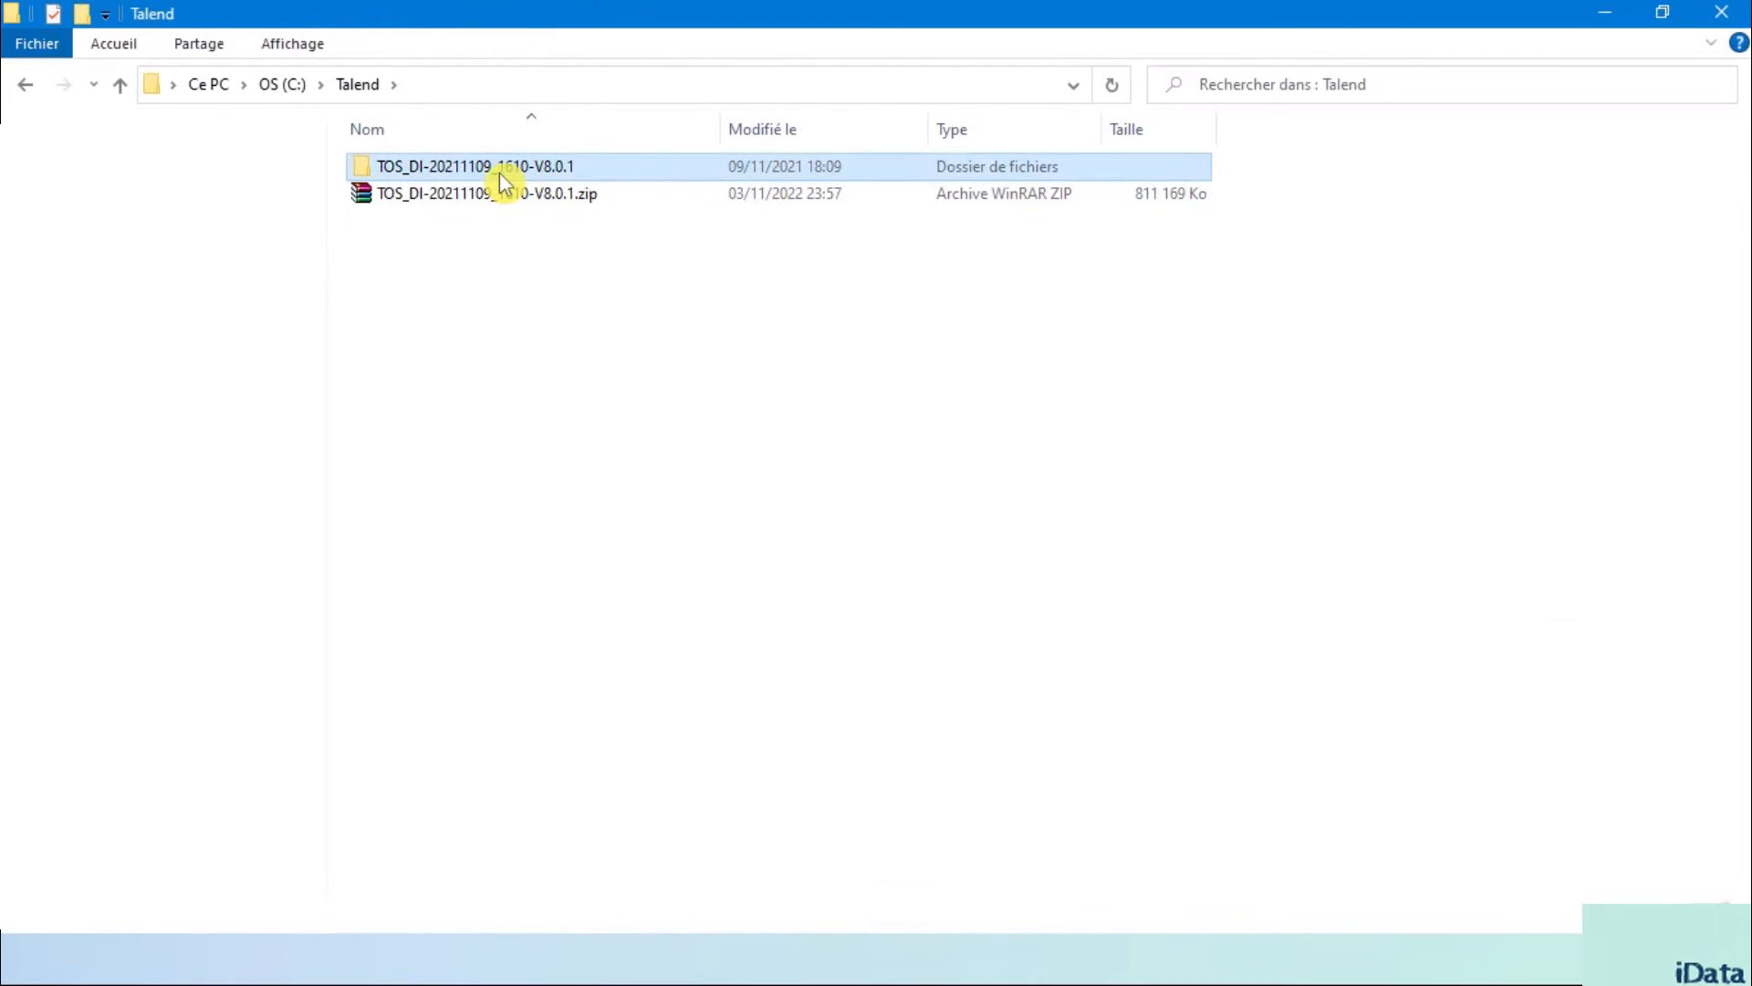
double_click(543, 168)
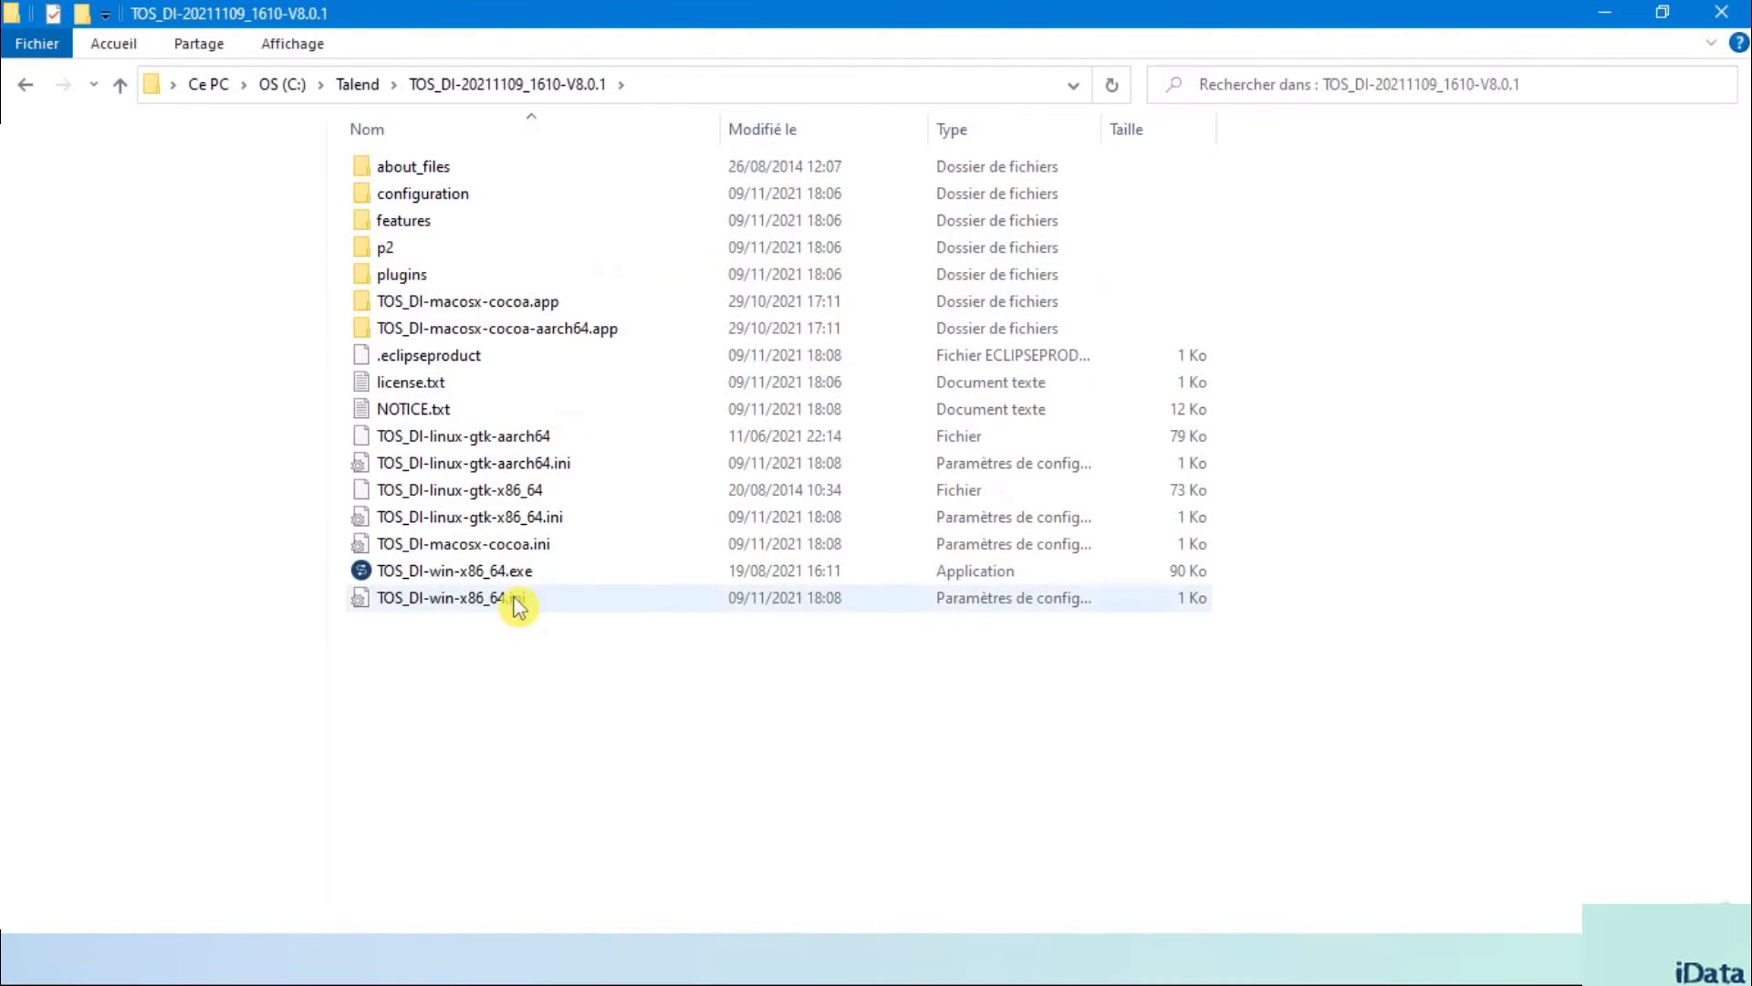
click(519, 601)
key(ctrl+a)
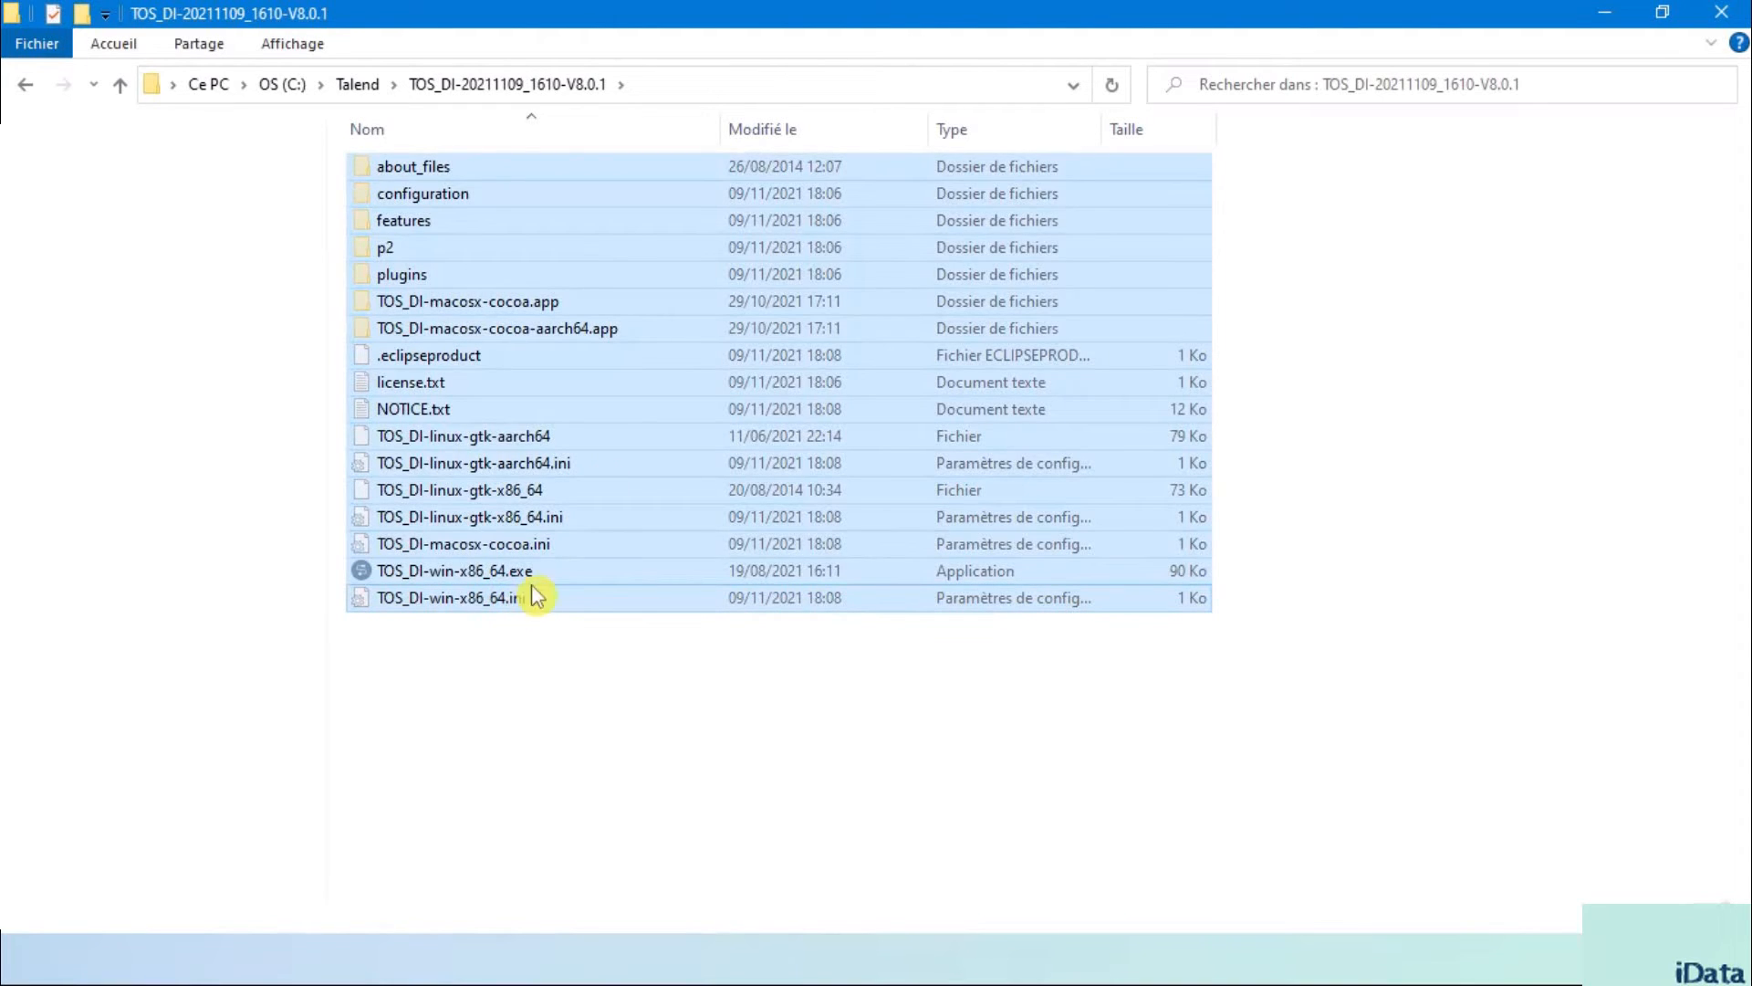
click(357, 84)
click(618, 416)
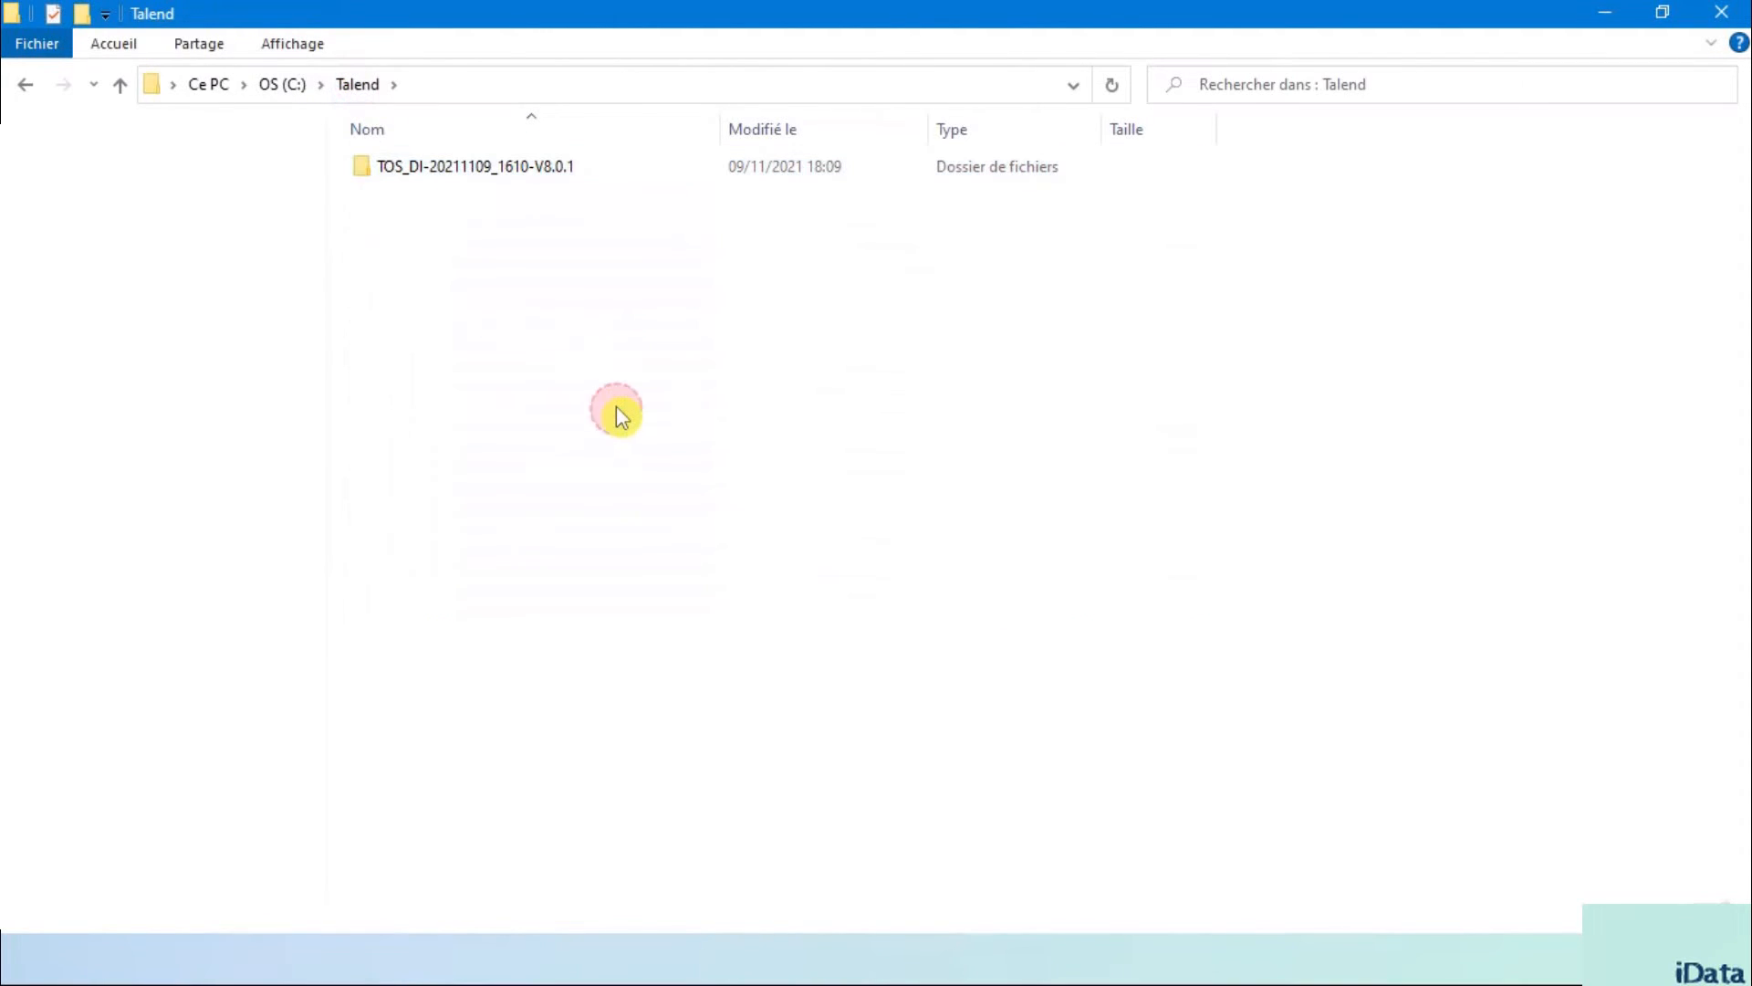
key(alt+Left)
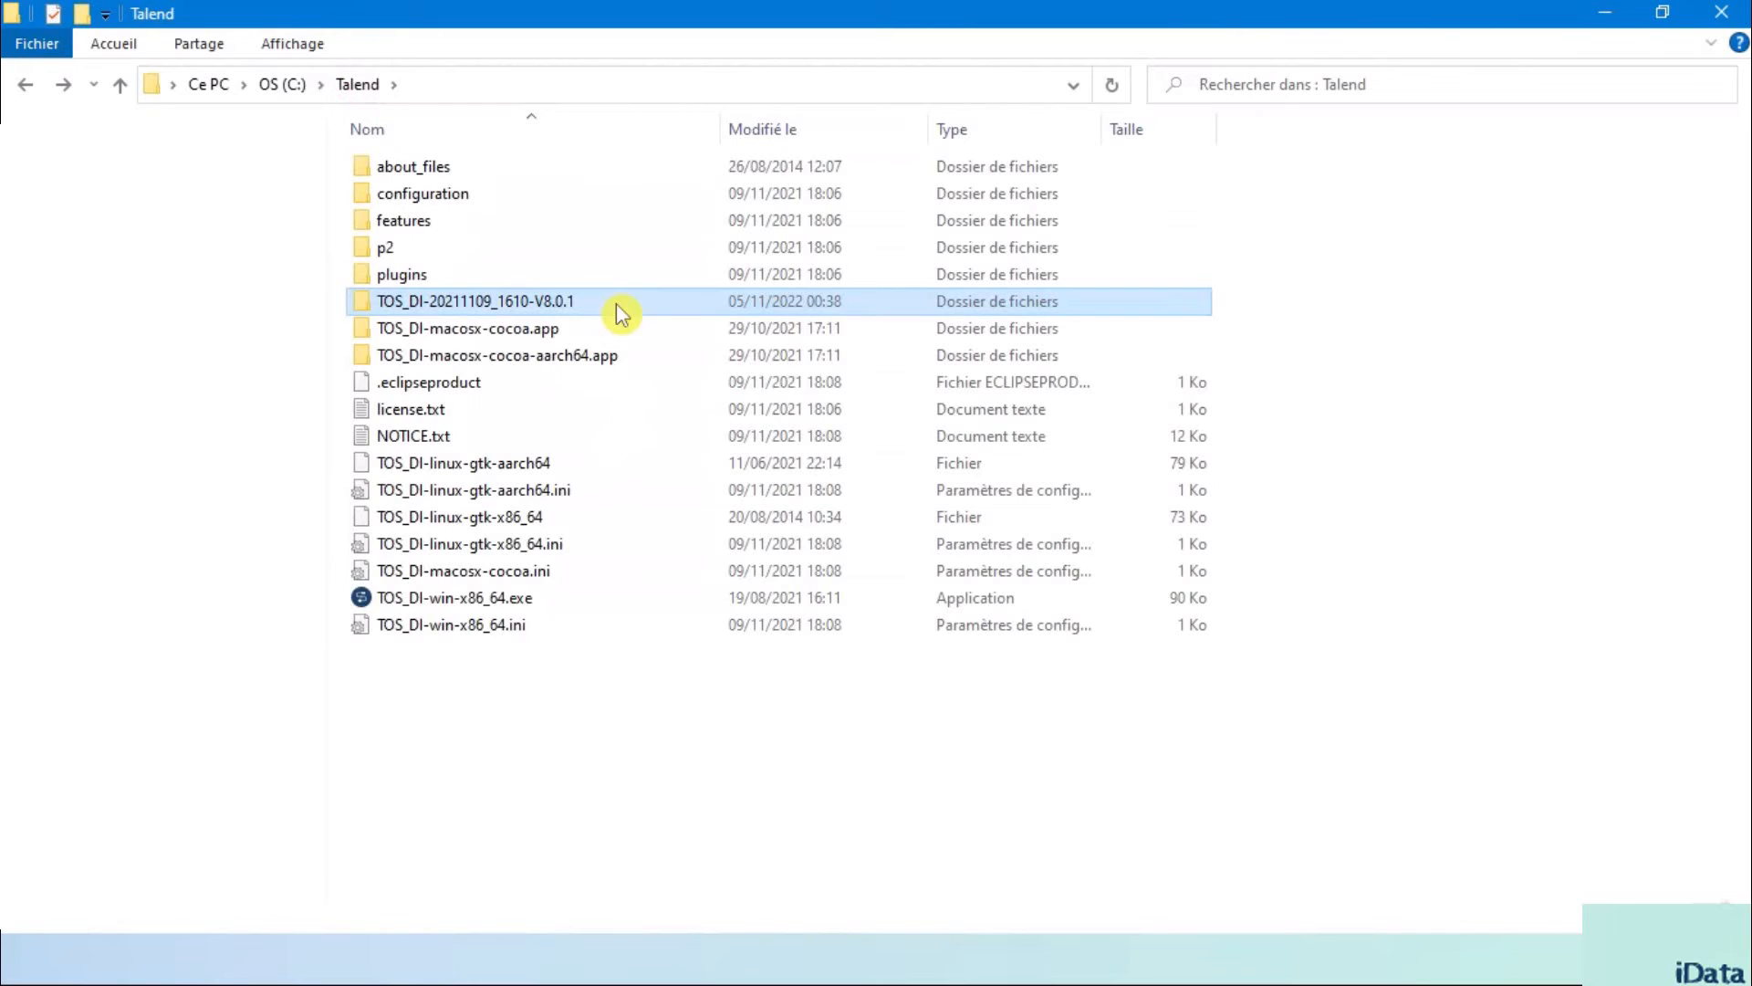
key(Delete)
Paste the copied start_studio.bat into C:\Talend beside TOS_DI-win-x86_64.exe
right_click(542, 754)
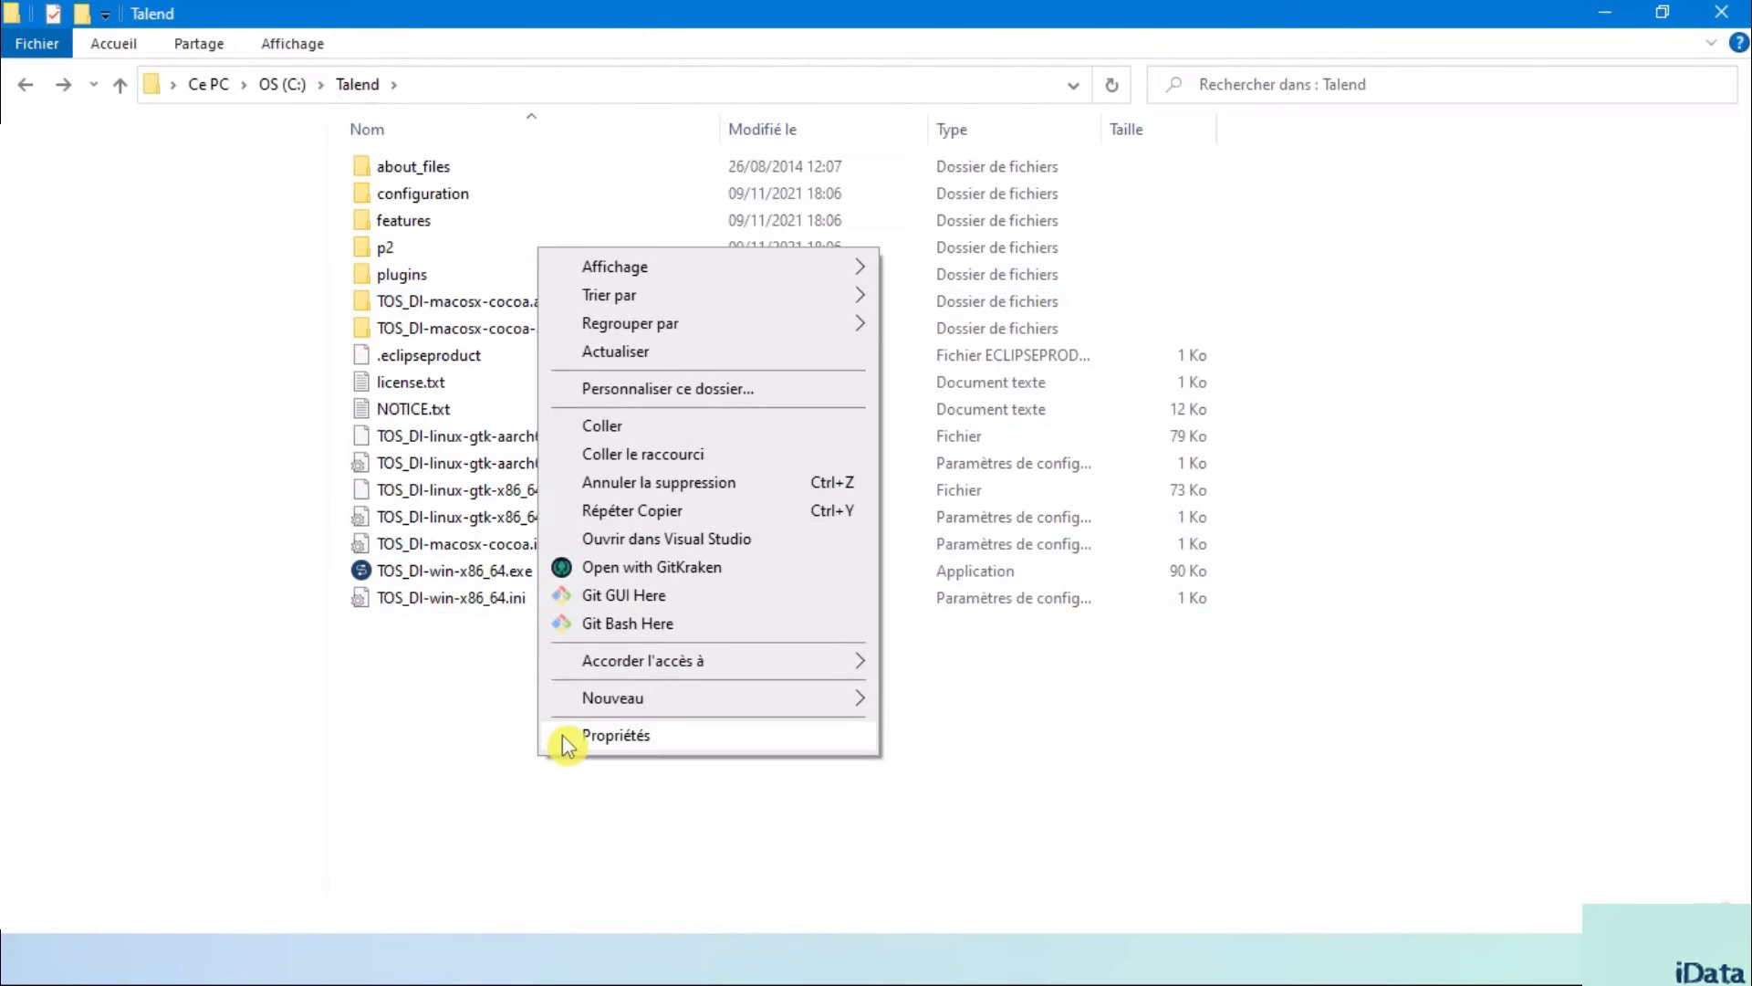
click(653, 429)
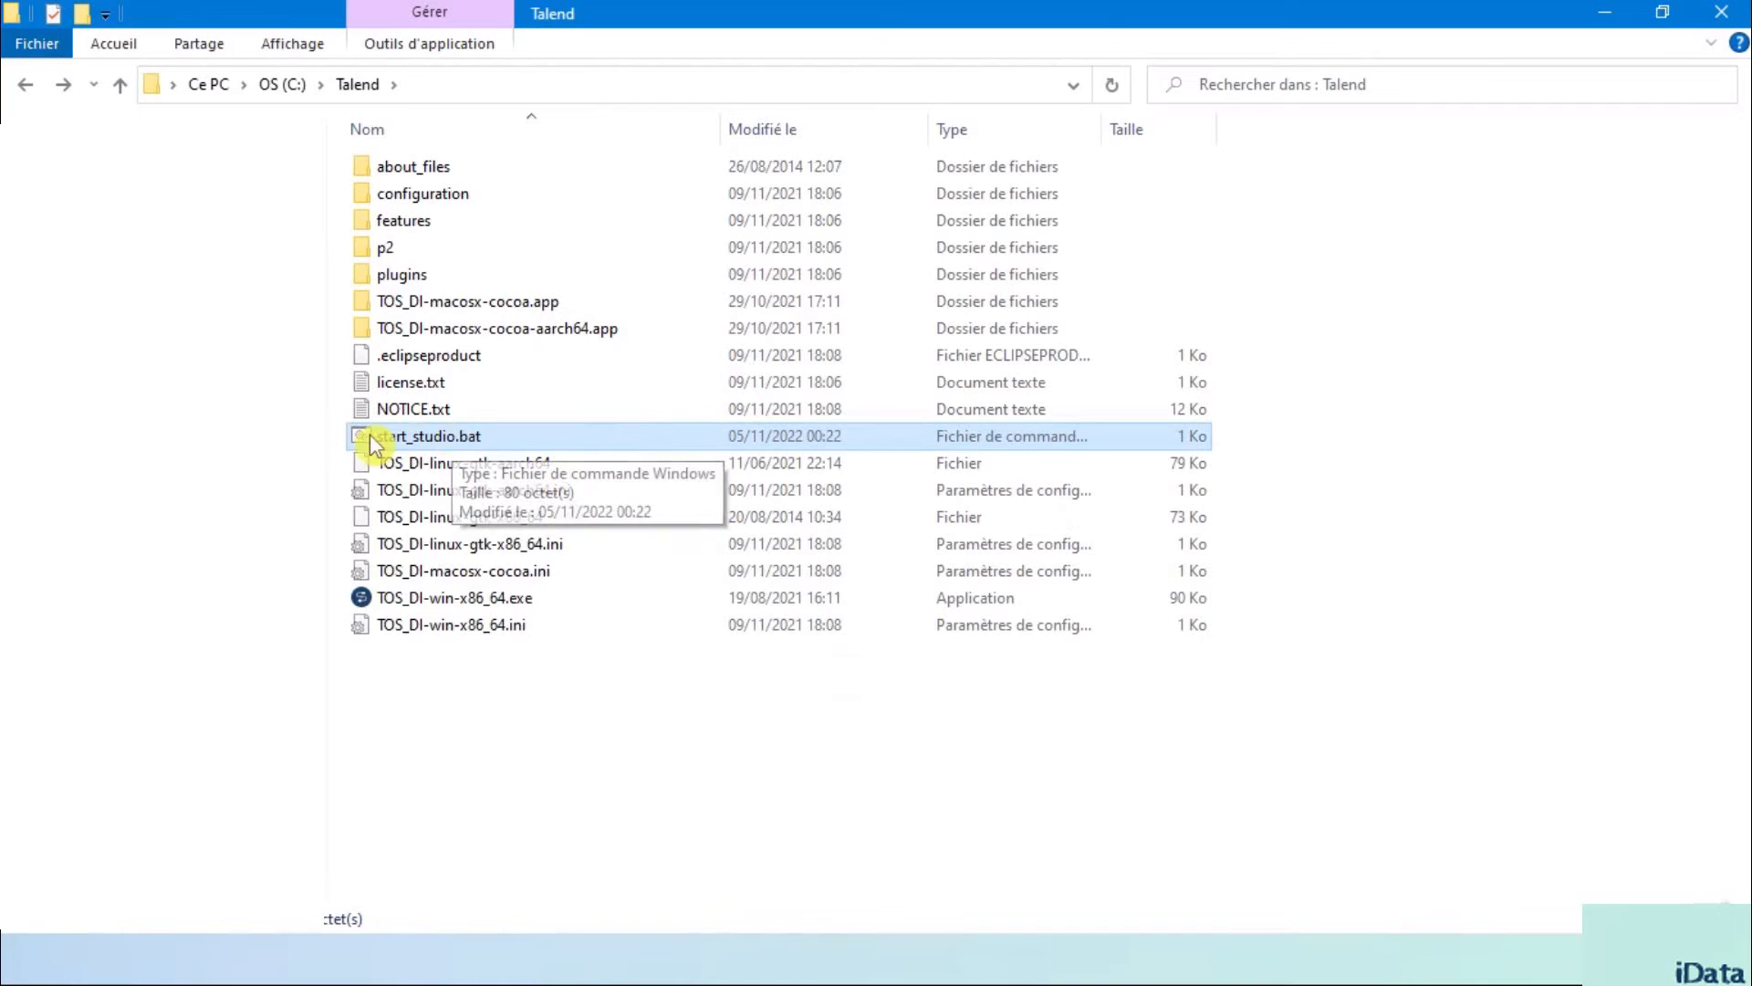
right_click(473, 438)
click(408, 790)
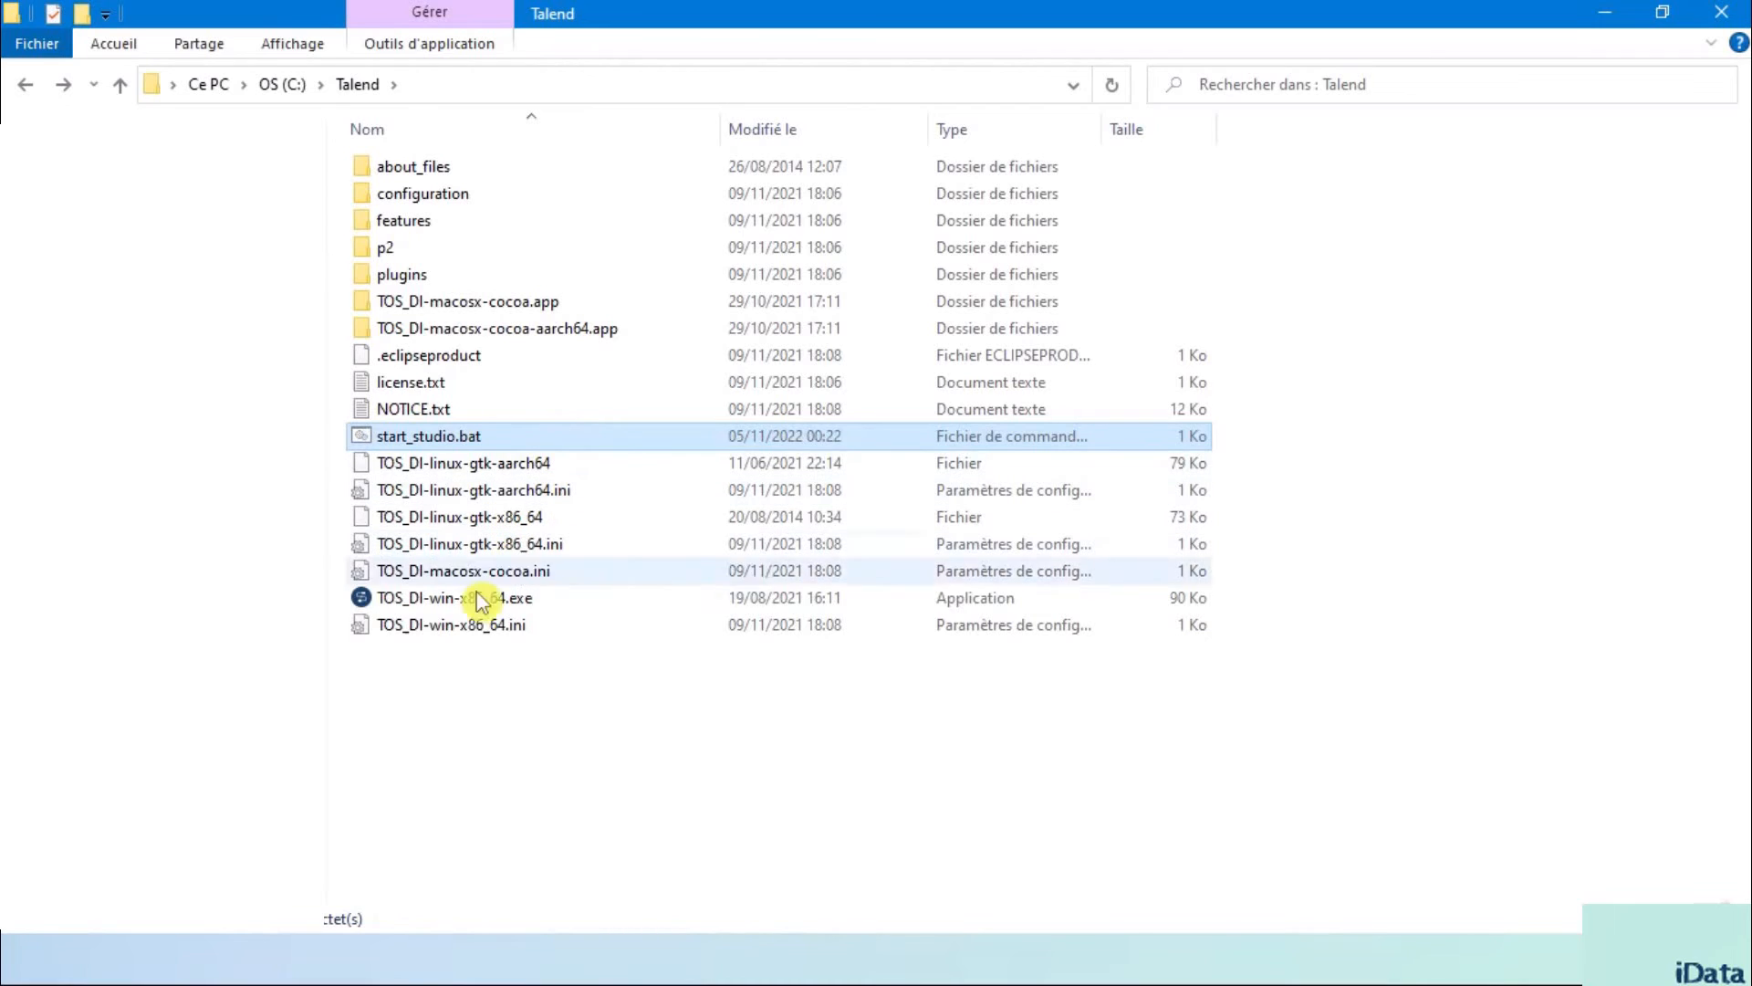
Launch Talend Open Studio by running start_studio.bat from C:\Talend
click(534, 604)
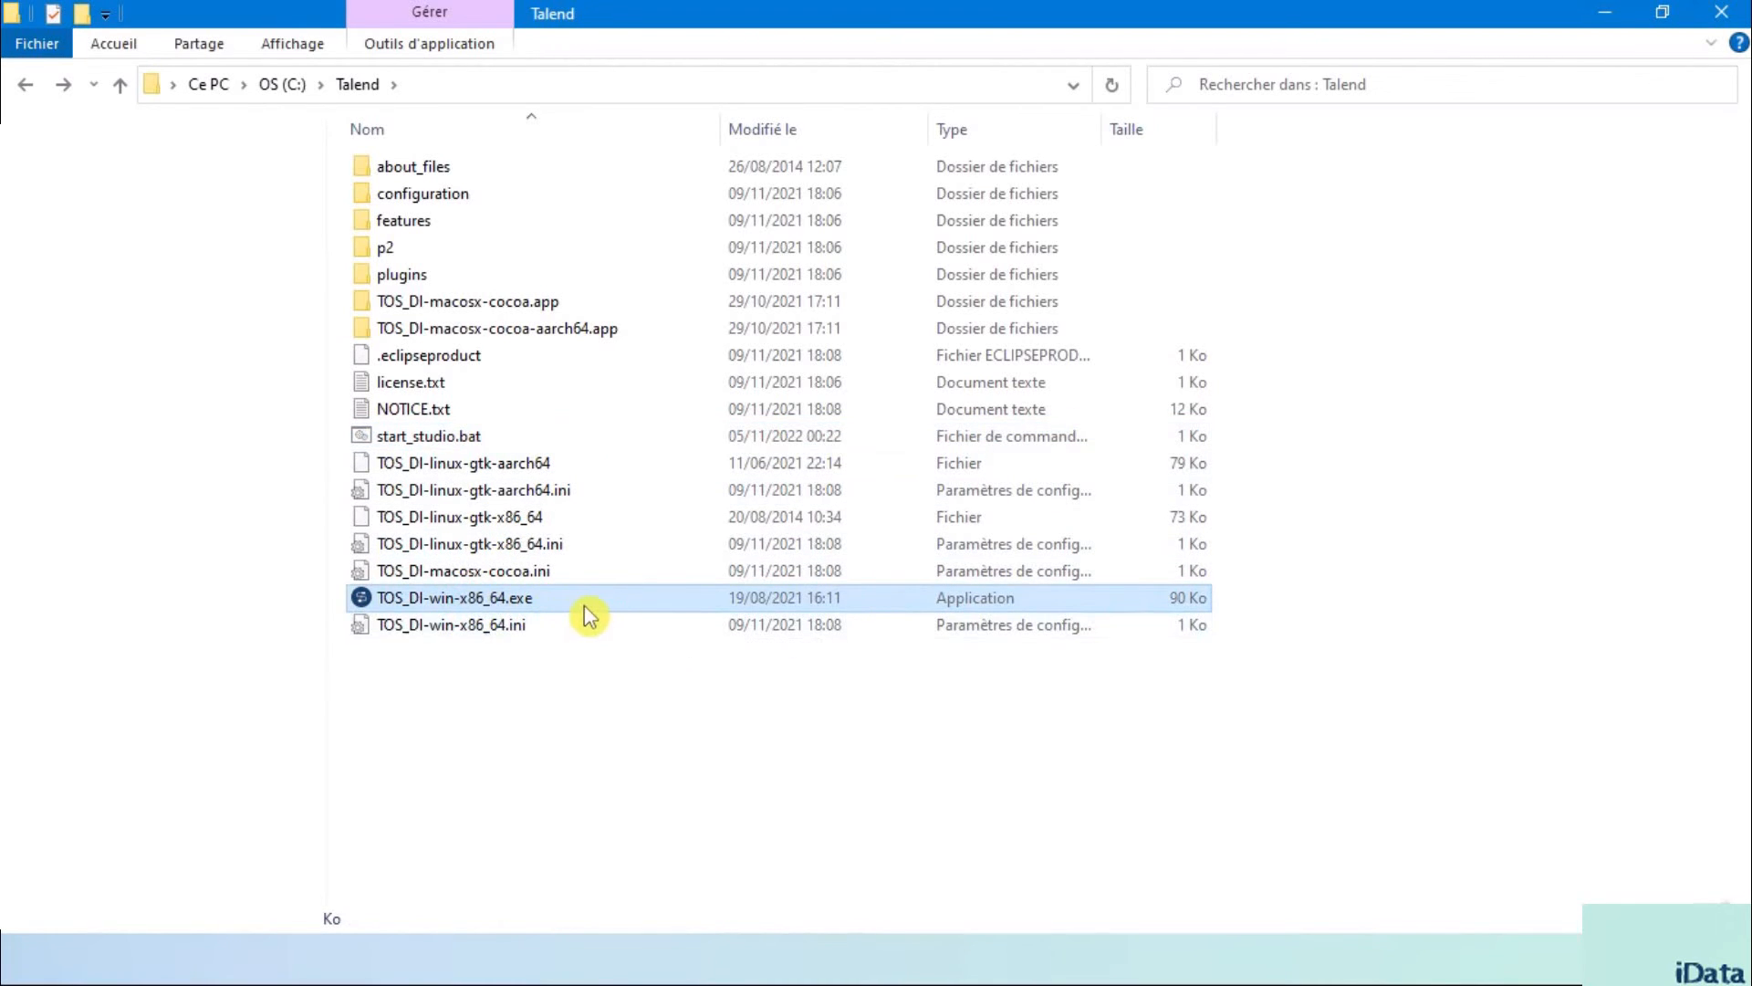
click(509, 438)
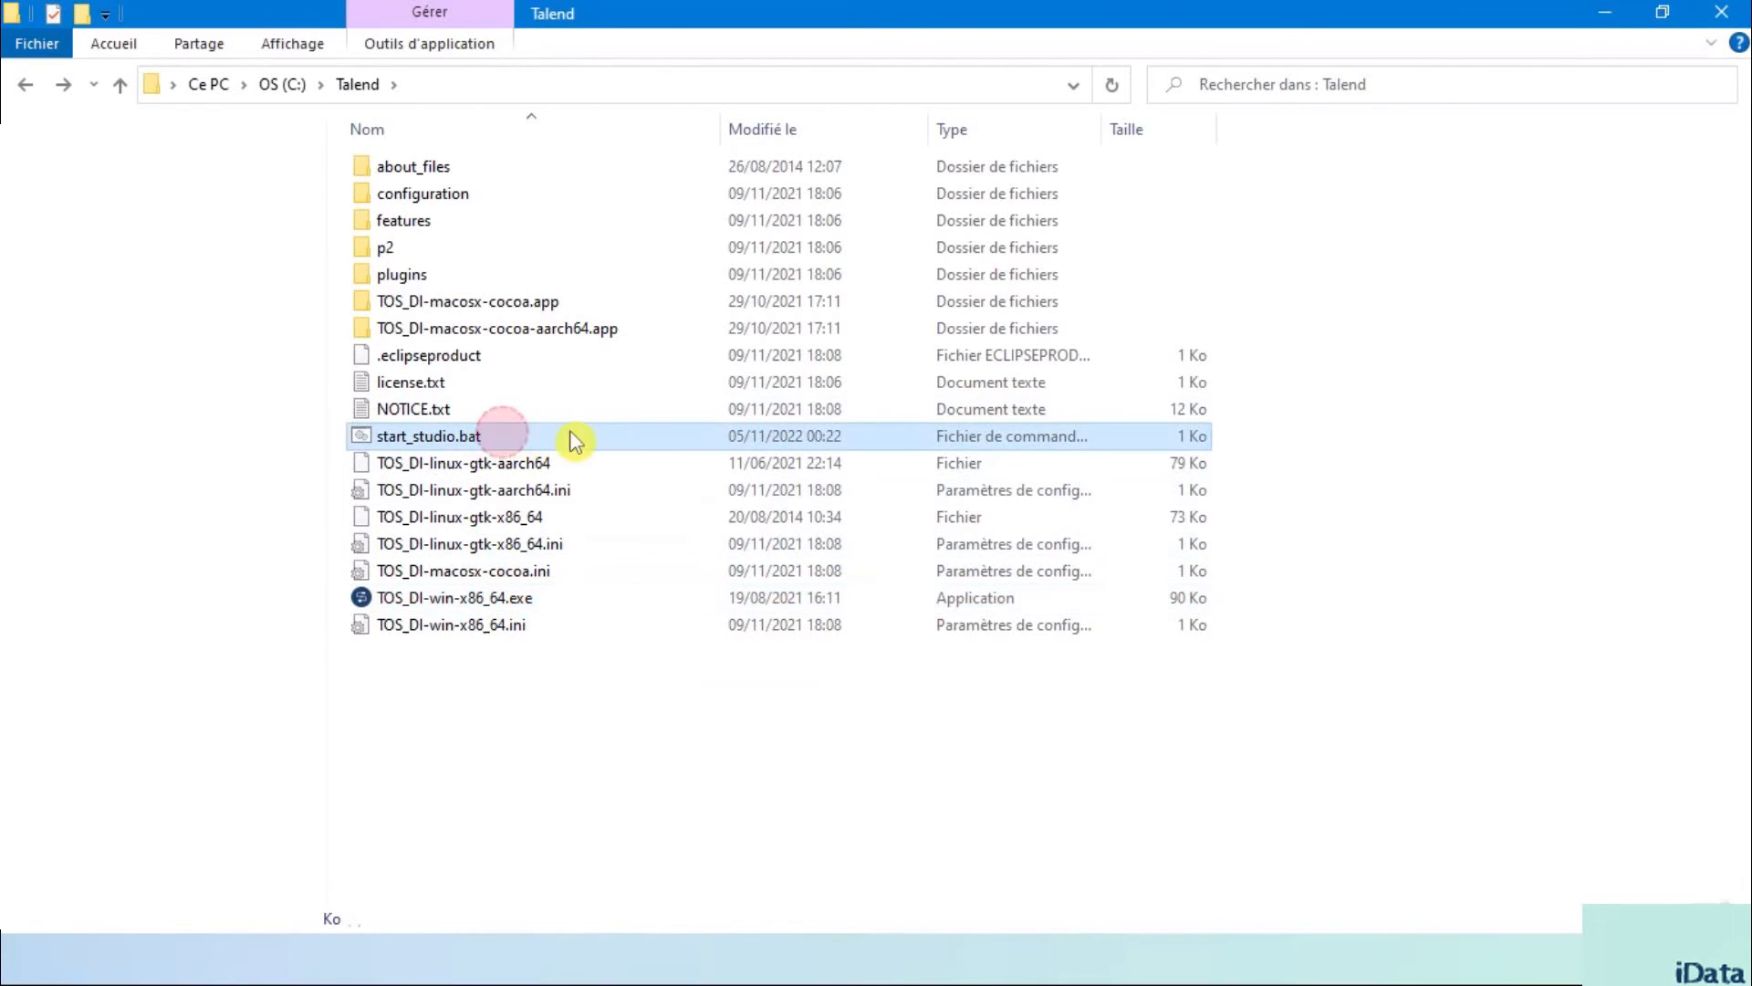
double_click(508, 438)
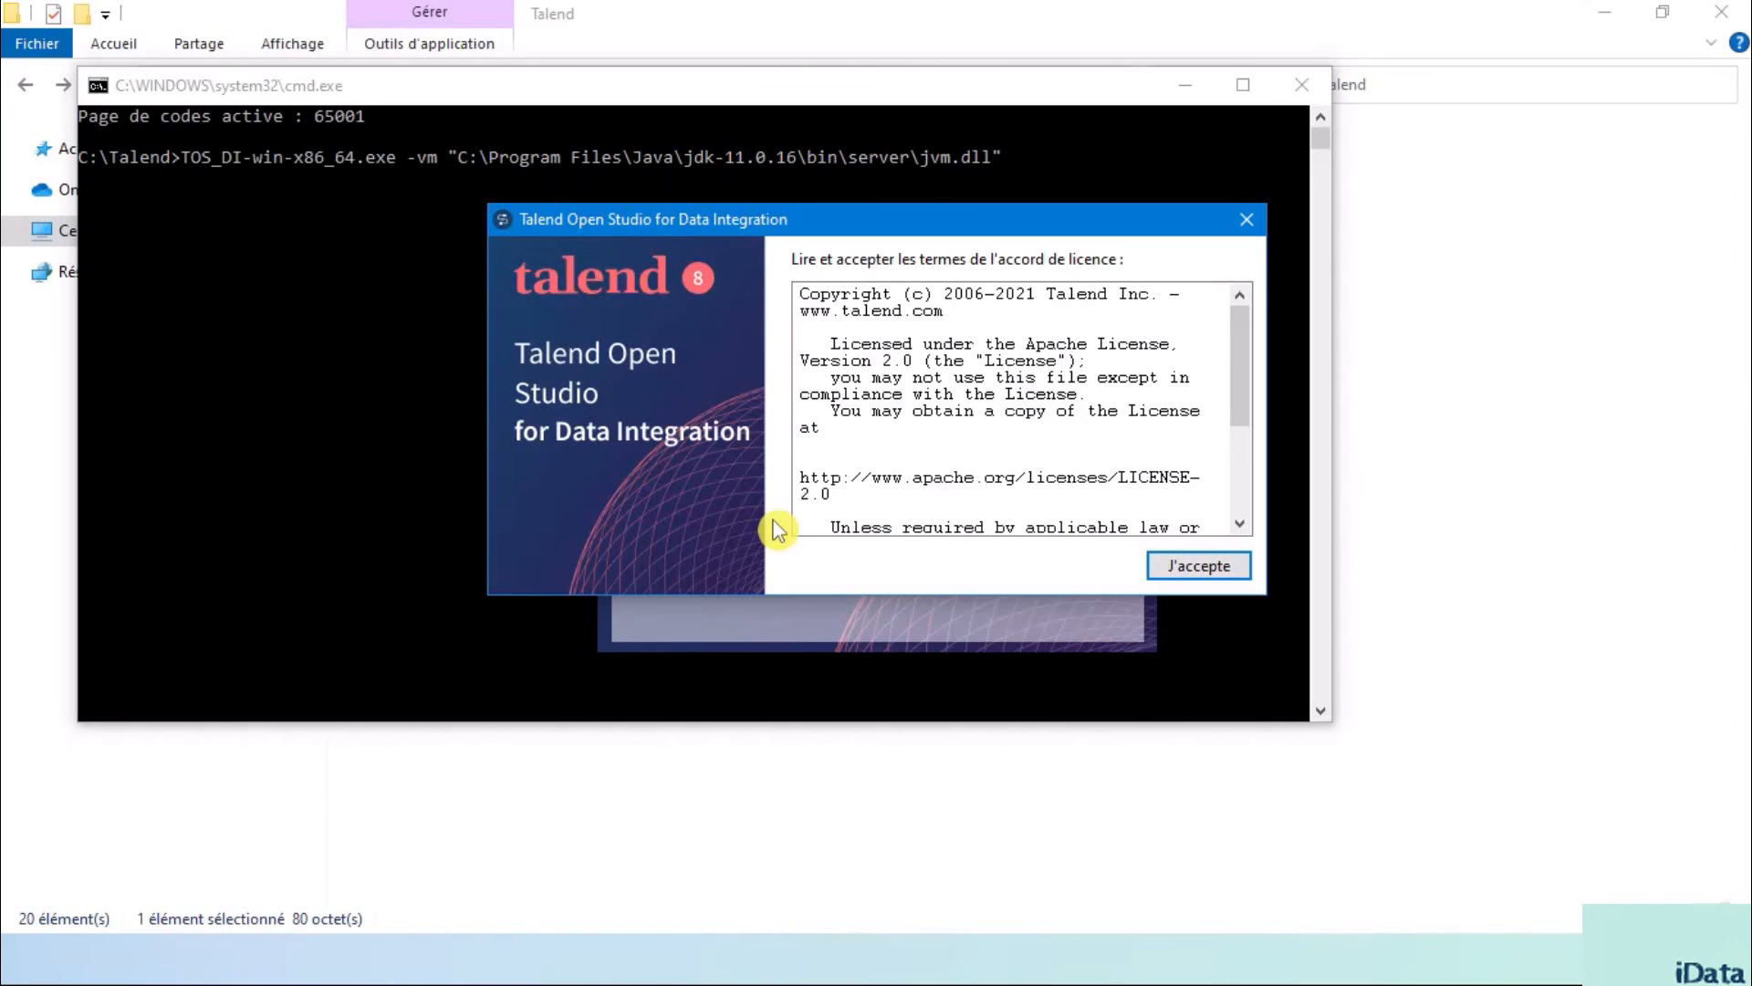
Accept the Talend licence agreement and create a new project named Local_Project
scroll(821, 511, down, 4)
click(1198, 566)
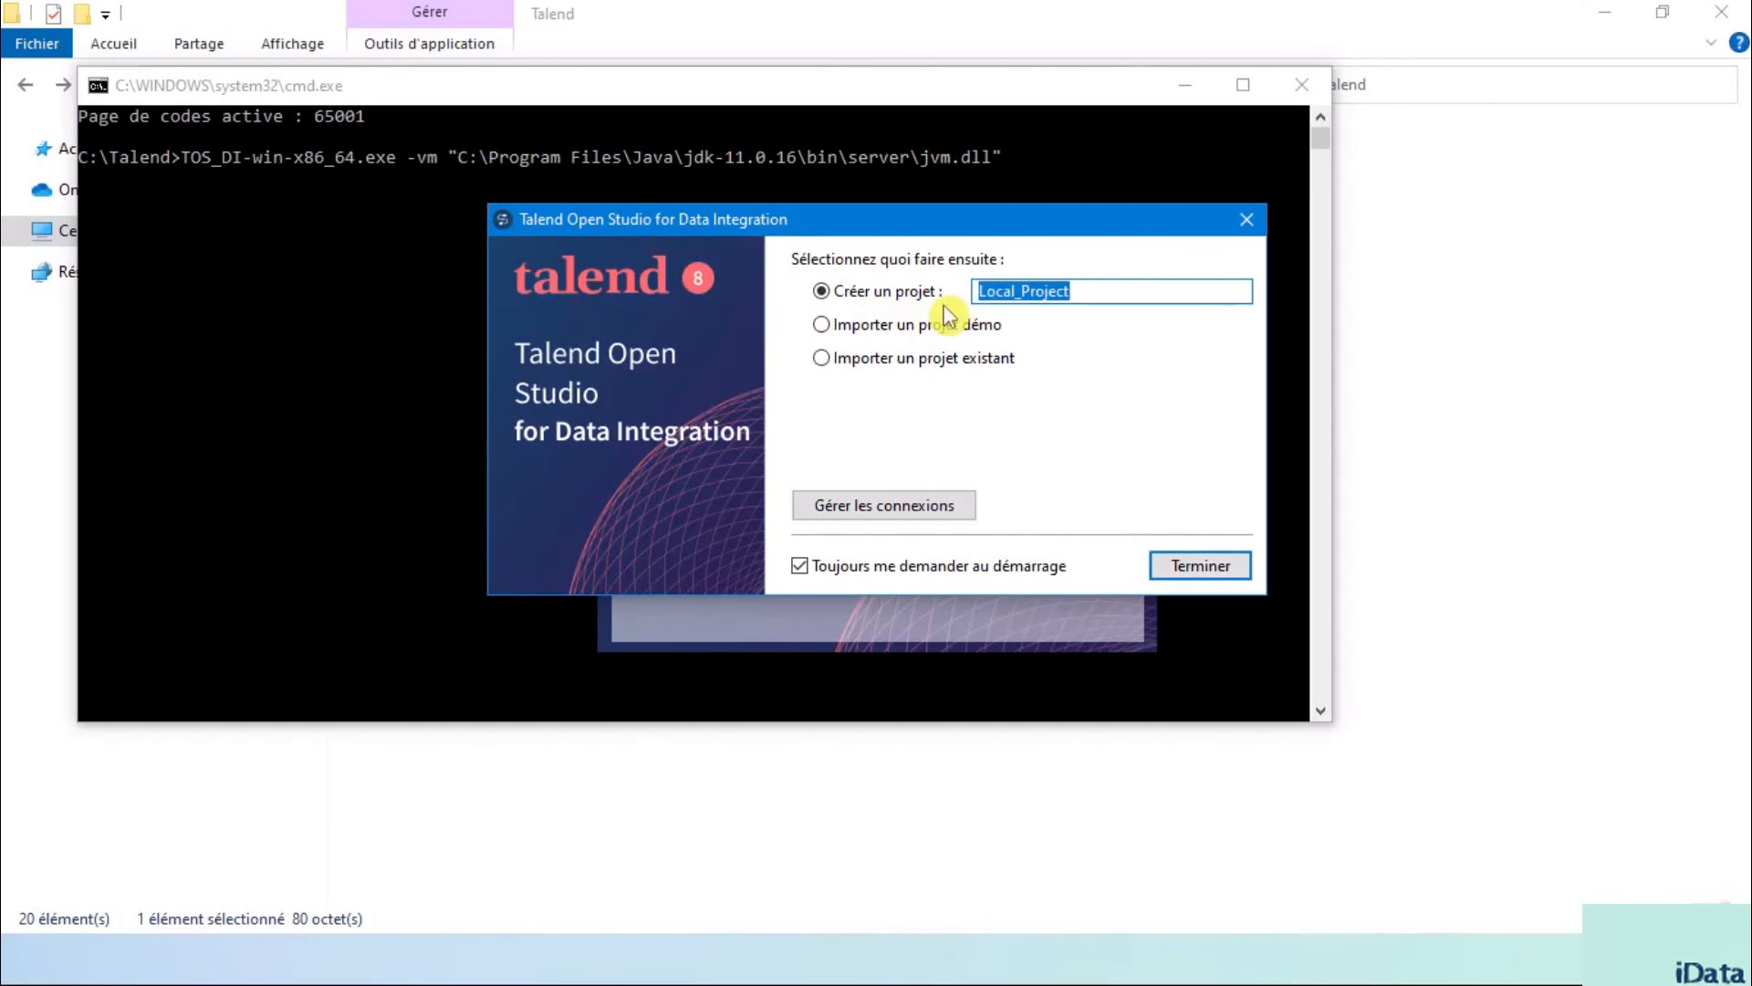
click(1201, 567)
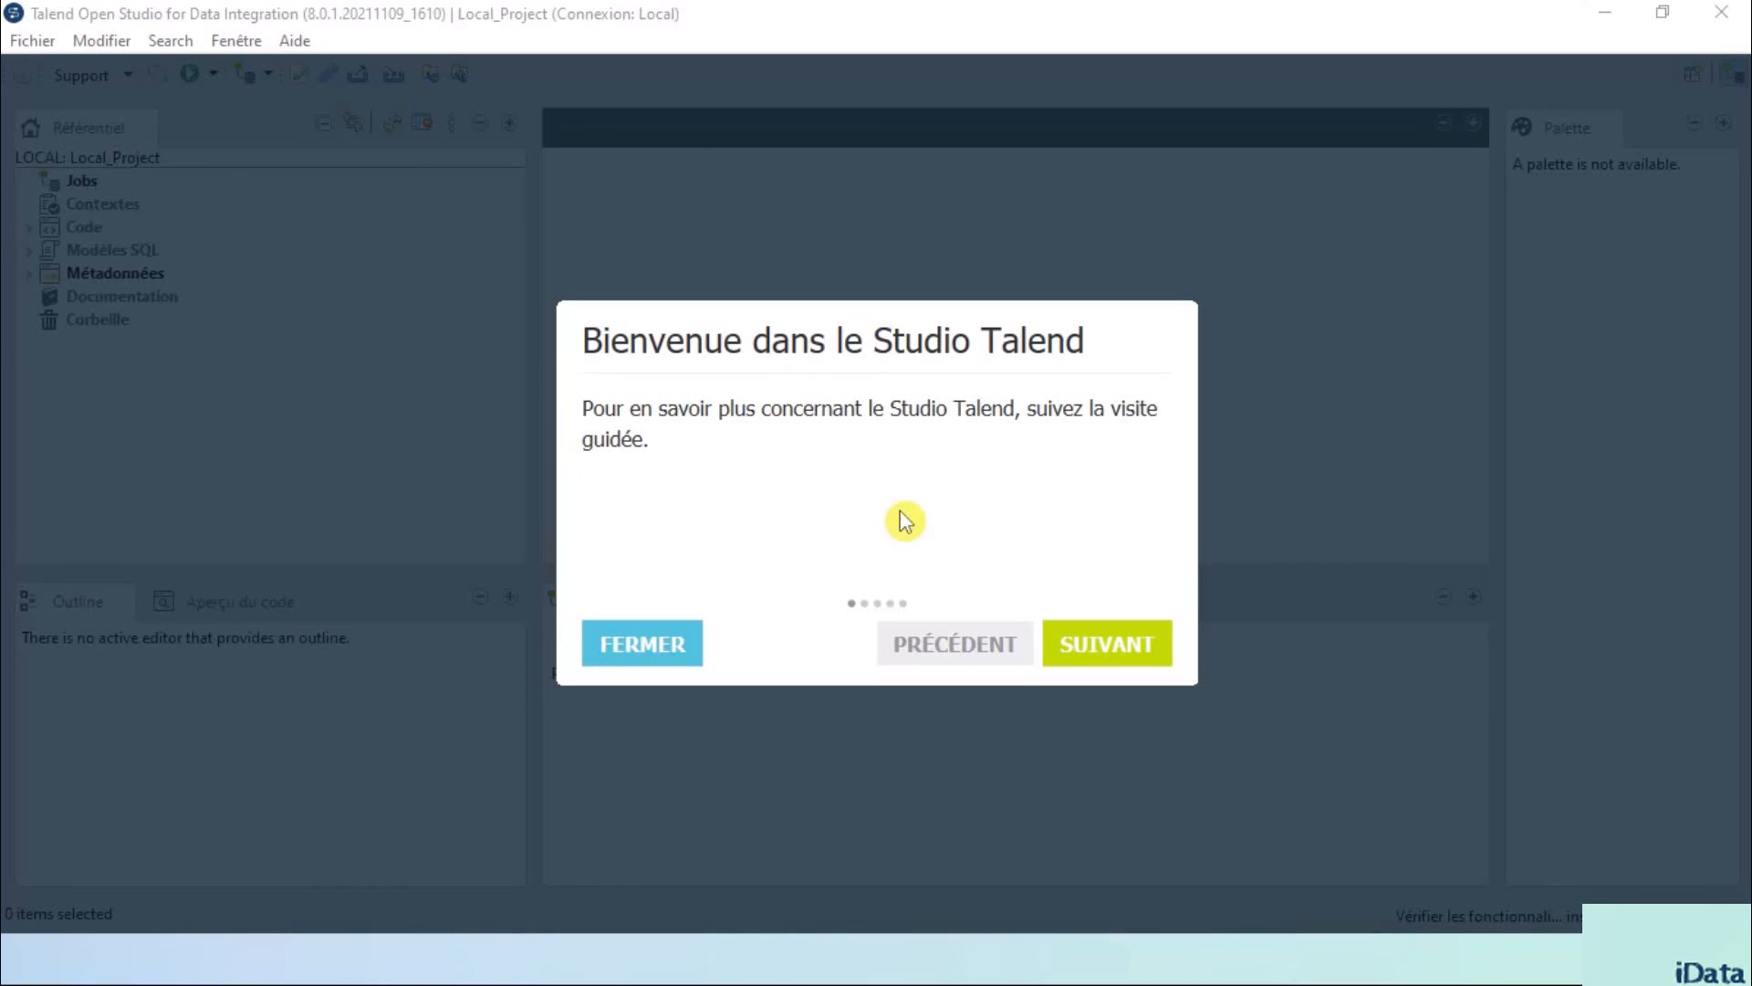